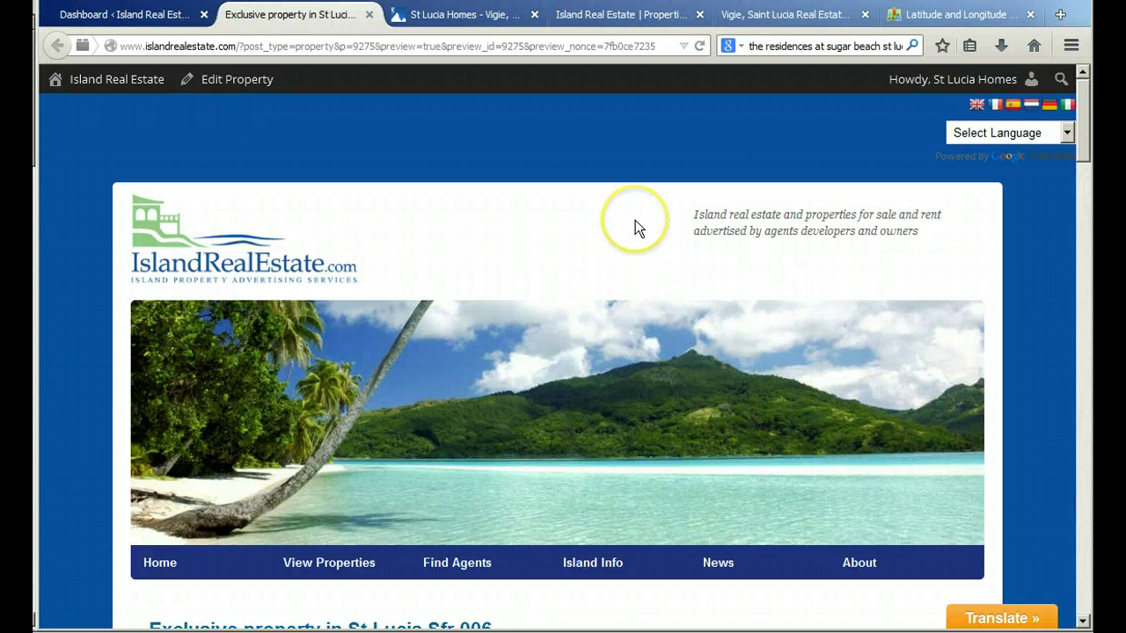
Scroll through the 'Exclusive property in St Lucia Sfr 006' preview to the map and back up
{"action": "scroll", "coordinate": [635, 221], "scroll_direction": "down", "scroll_amount": 4}
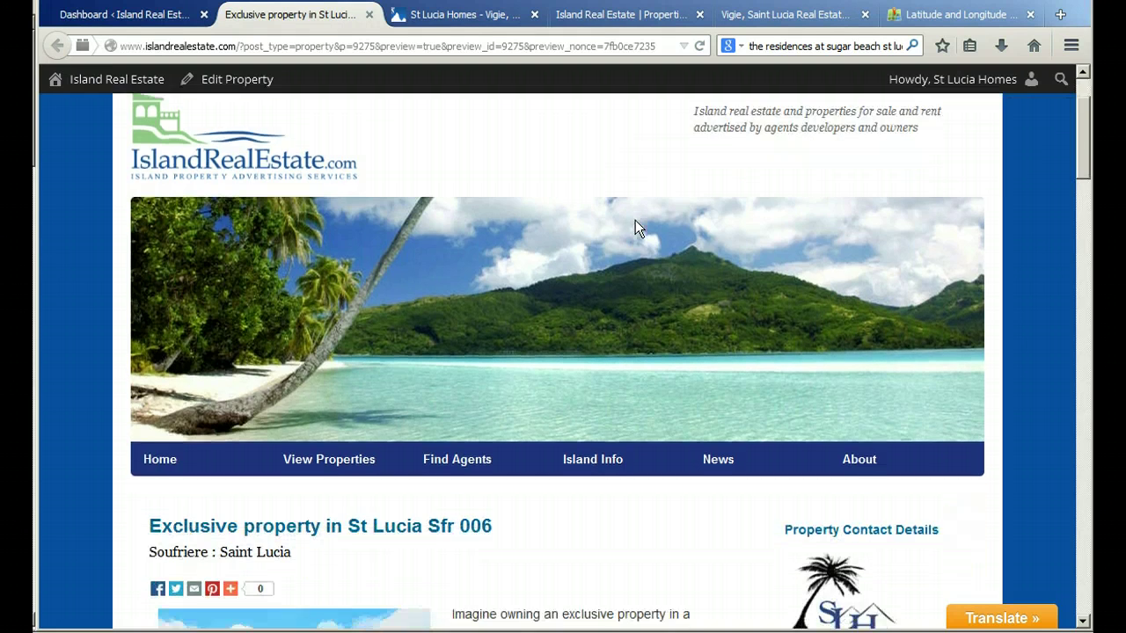
{"action": "scroll", "coordinate": [636, 221], "scroll_direction": "down", "scroll_amount": 4}
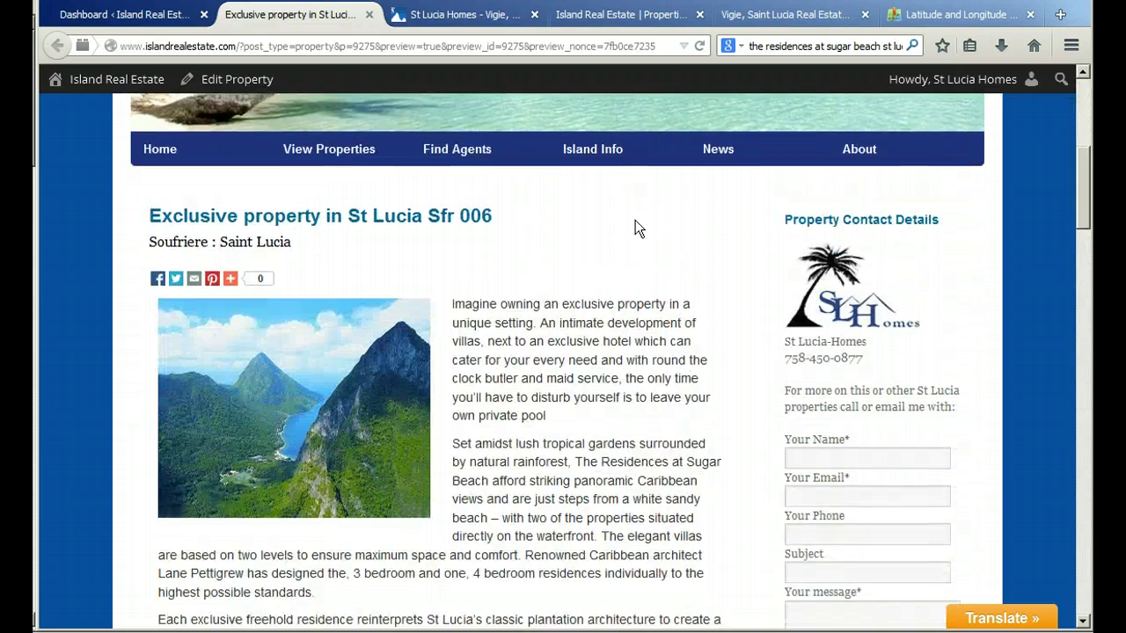
{"action": "scroll", "coordinate": [635, 221], "scroll_direction": "down", "scroll_amount": 4}
{"action": "scroll", "coordinate": [636, 220], "scroll_direction": "down", "scroll_amount": 10}
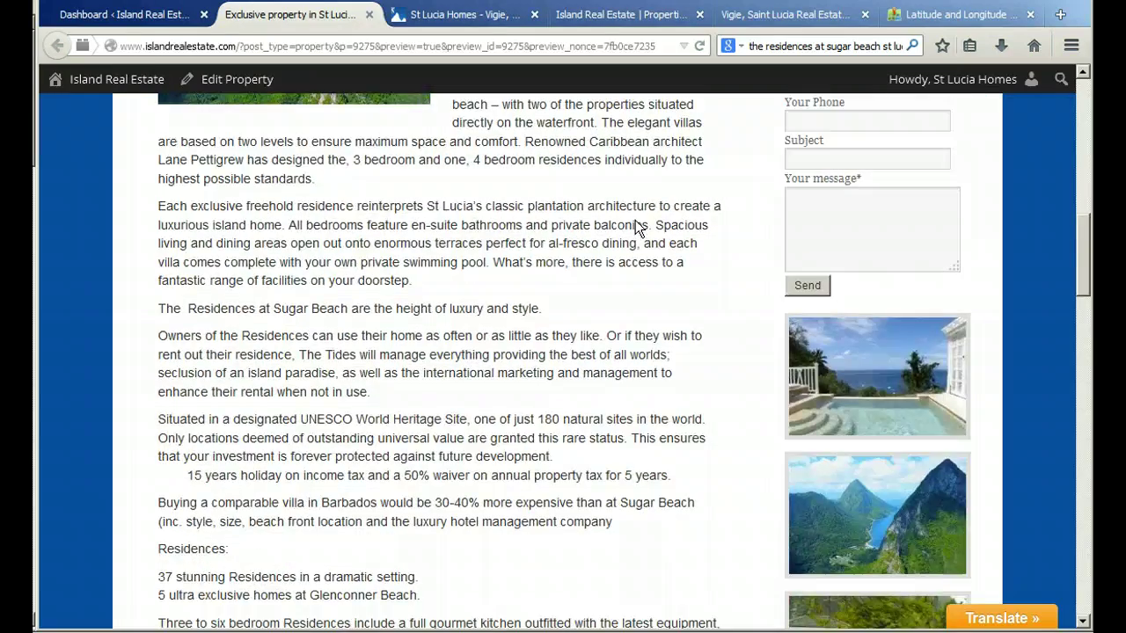
{"action": "scroll", "coordinate": [635, 220], "scroll_direction": "down", "scroll_amount": 14}
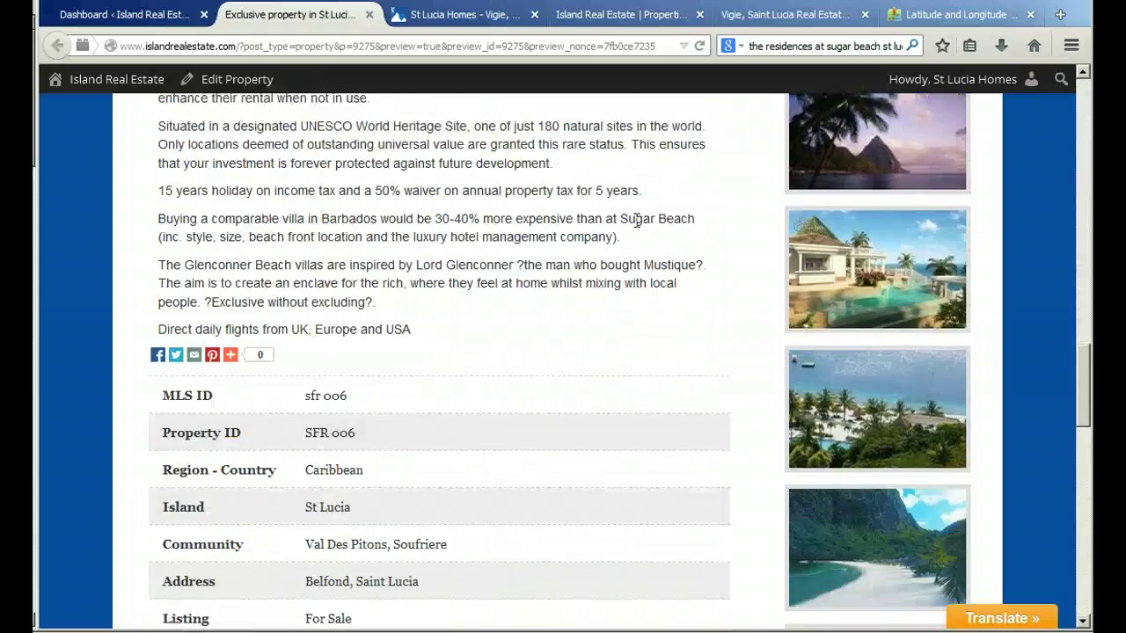
{"action": "scroll", "coordinate": [635, 220], "scroll_direction": "down", "scroll_amount": 14}
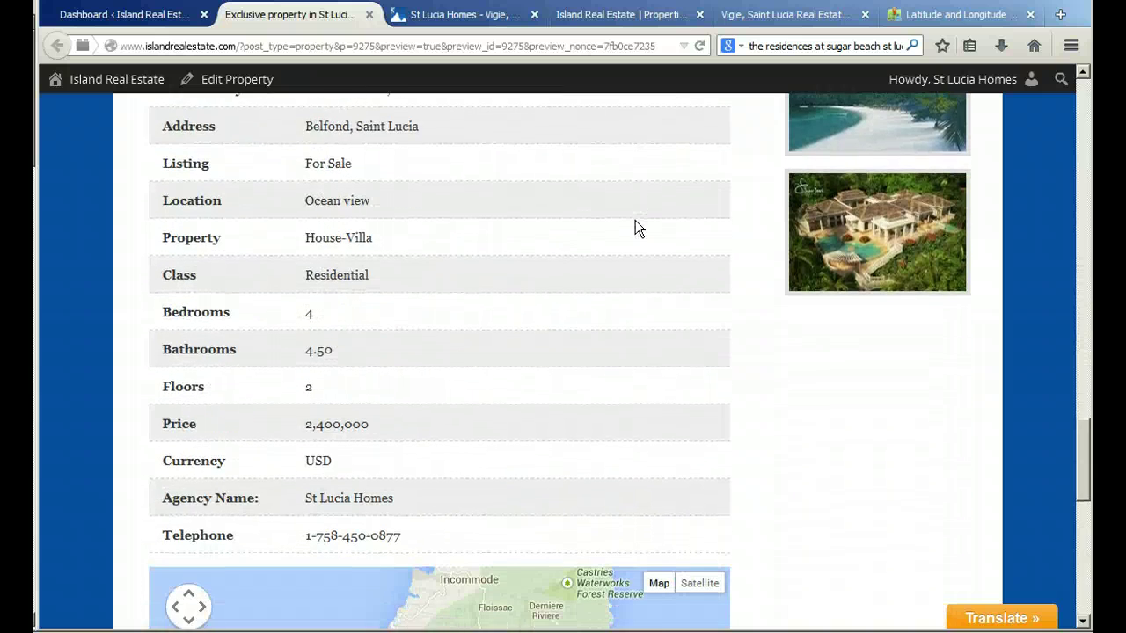
{"action": "scroll", "coordinate": [705, 396], "scroll_direction": "down", "scroll_amount": 2}
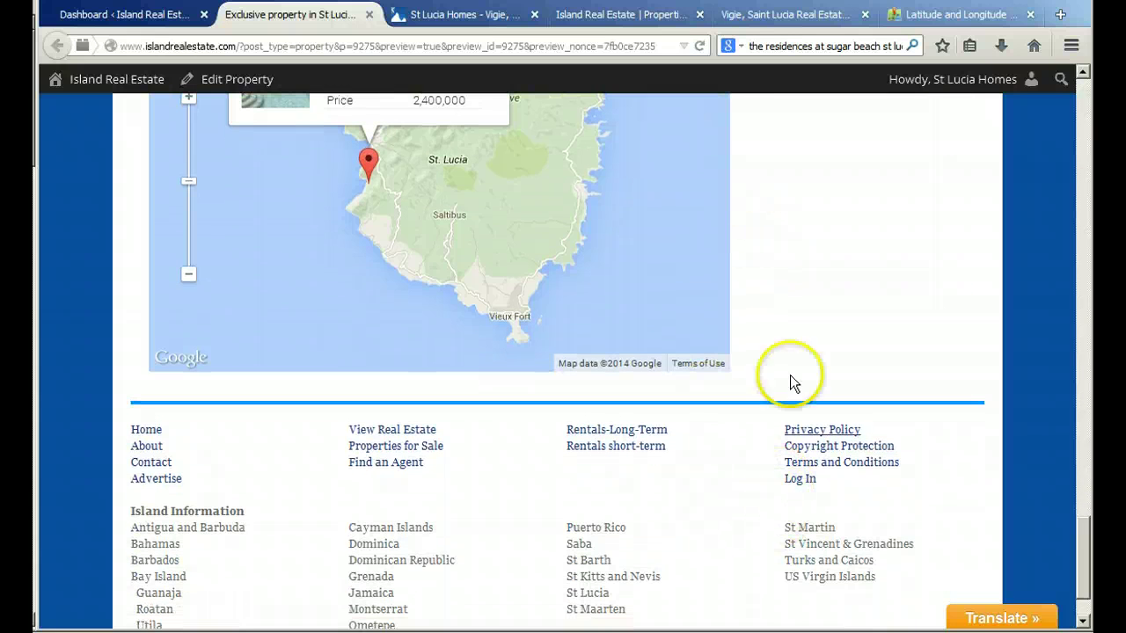
{"action": "scroll", "coordinate": [836, 225], "scroll_direction": "up", "scroll_amount": 18}
{"action": "scroll", "coordinate": [836, 225], "scroll_direction": "up", "scroll_amount": 20}
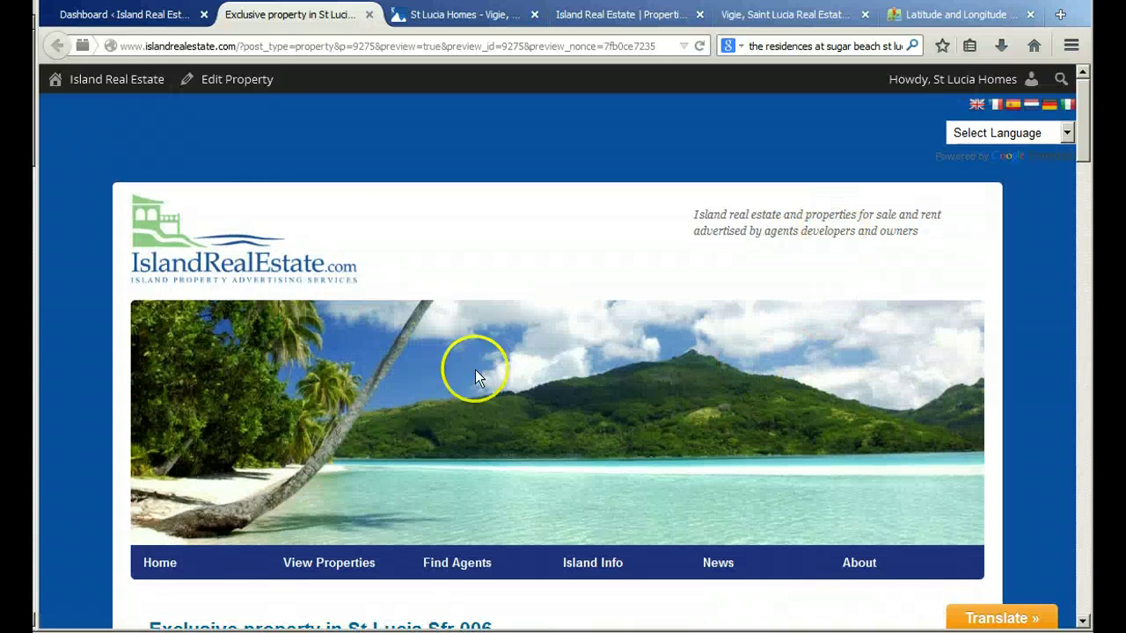
Switch to the dashboard and open All Properties, showing the 33 published listings
{"action": "left_click", "coordinate": [132, 18]}
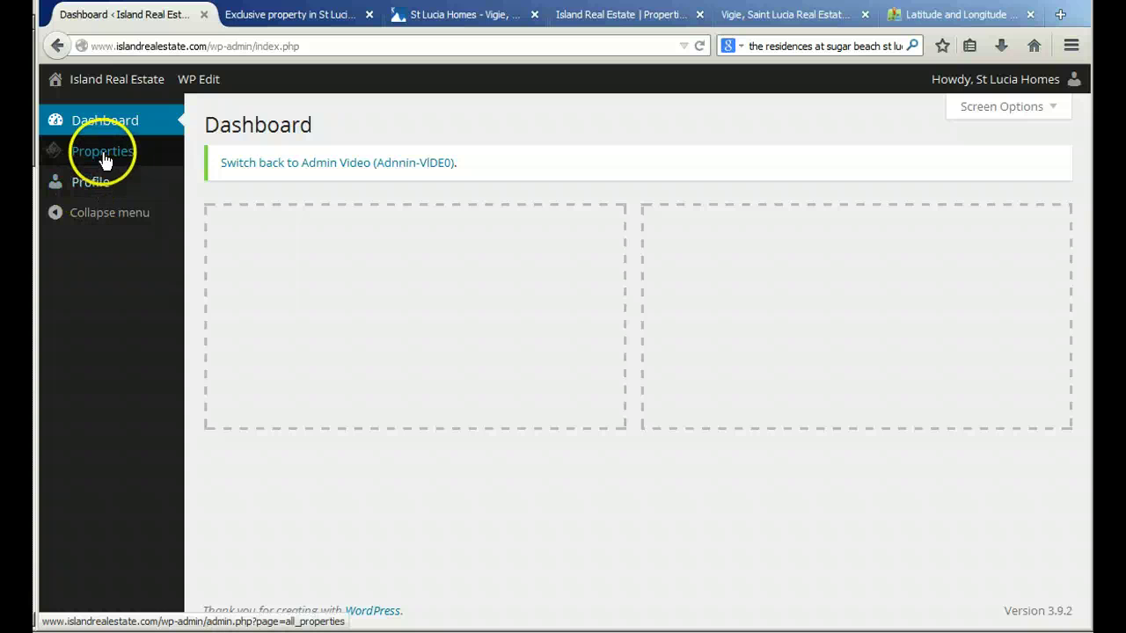
{"action": "mouse_move", "coordinate": [78, 155]}
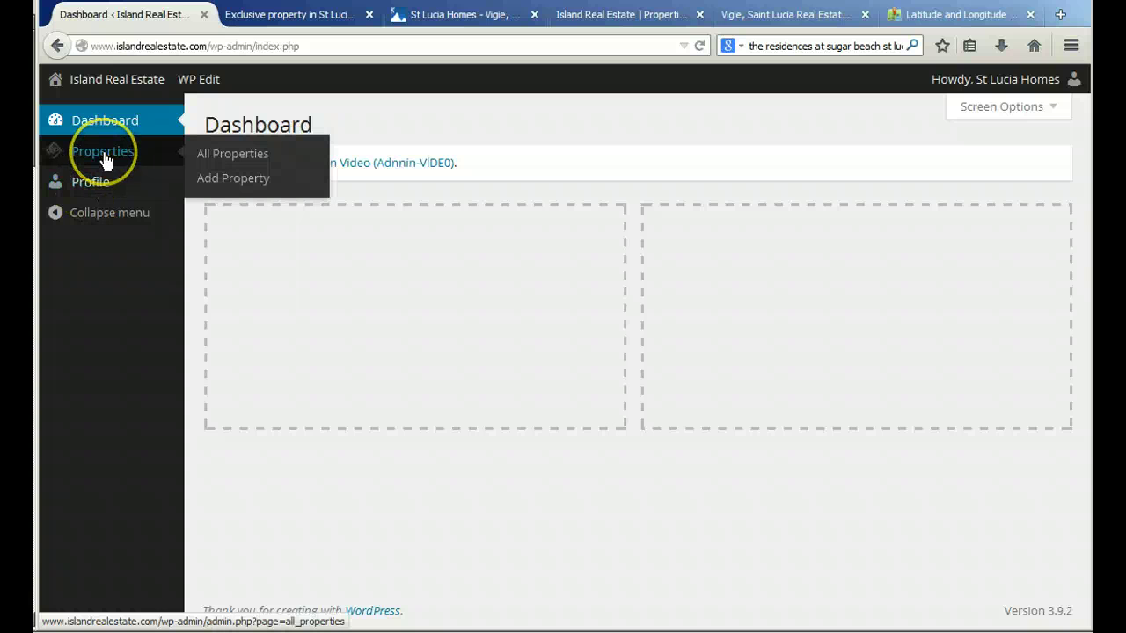
{"action": "left_click", "coordinate": [231, 157]}
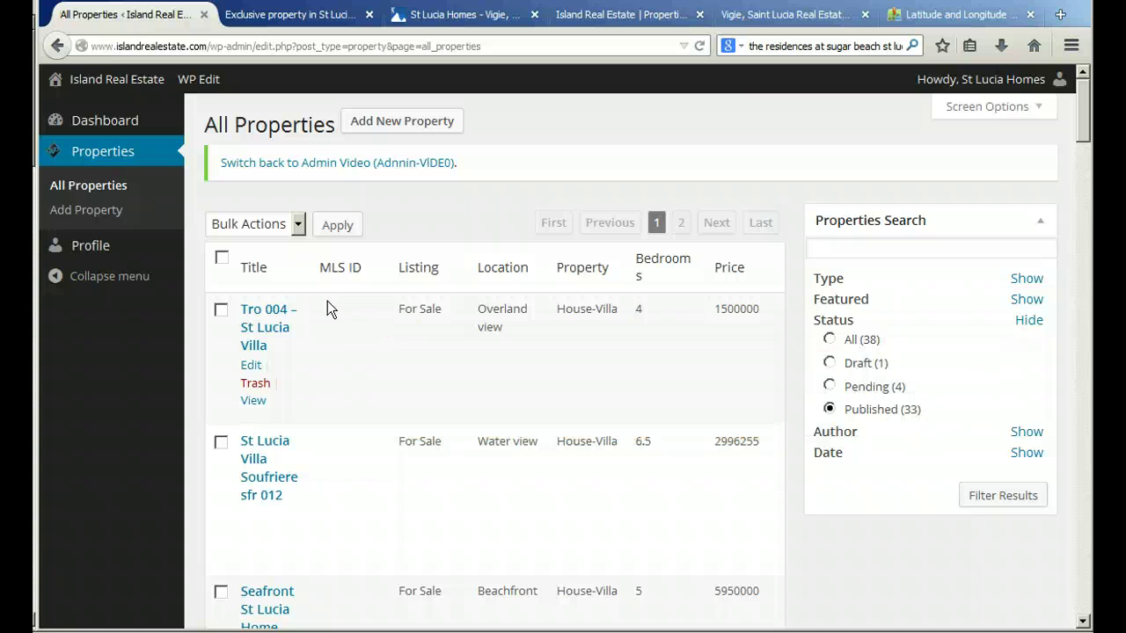
Search the property list for 'sfr' and review matches like sfr 012 and Sfr 007
{"action": "left_click", "coordinate": [854, 249]}
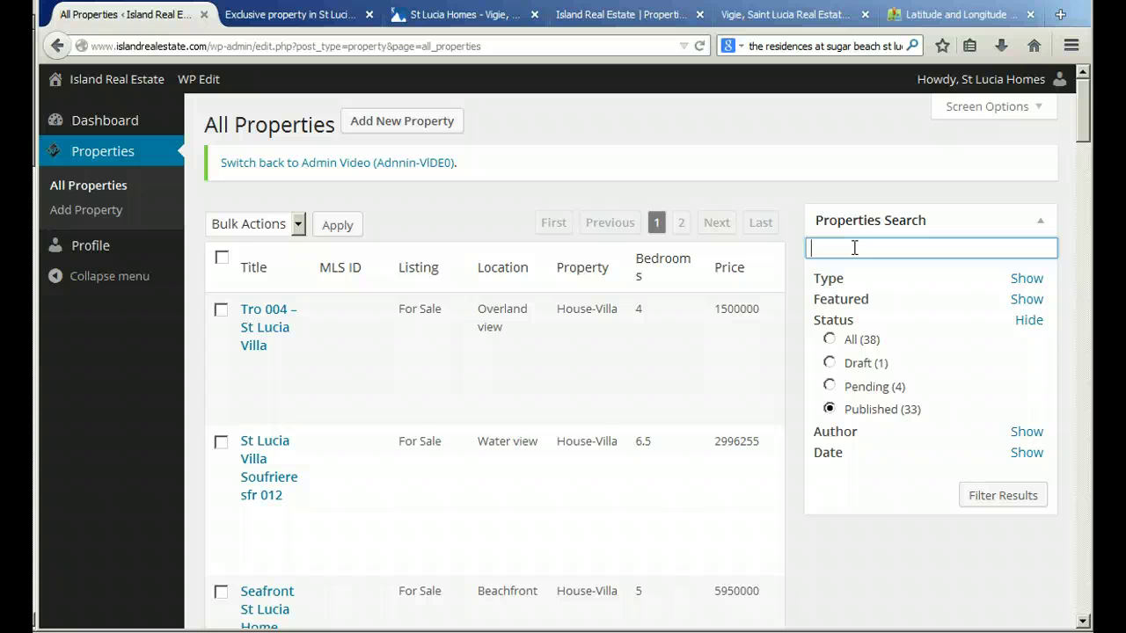
{"action": "type", "text": "sfr"}
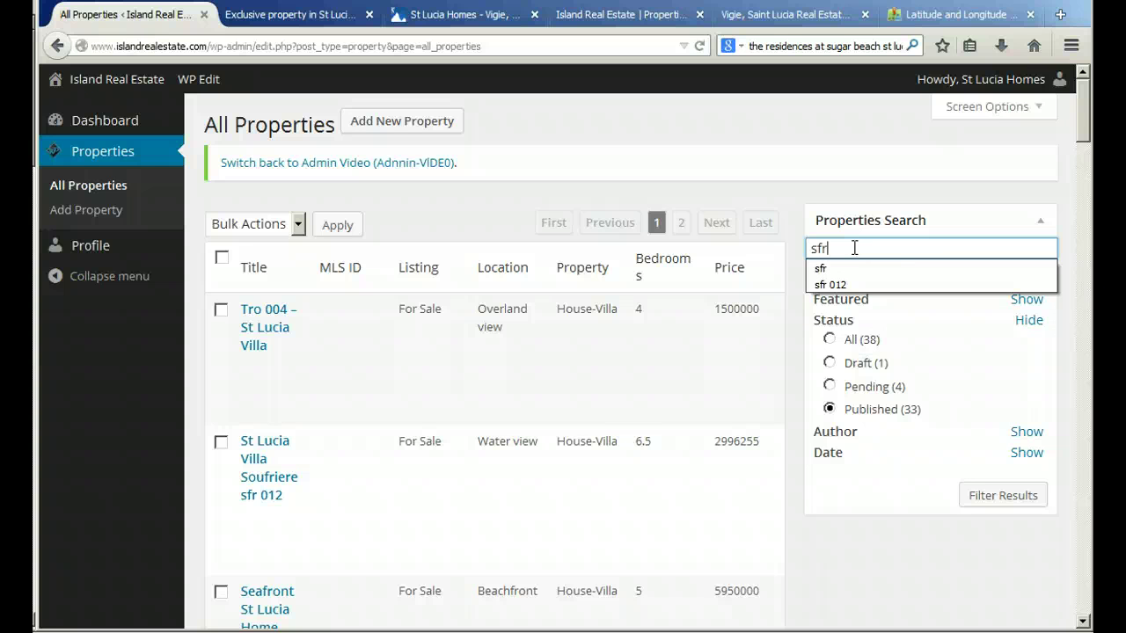
{"action": "left_click", "coordinate": [995, 501]}
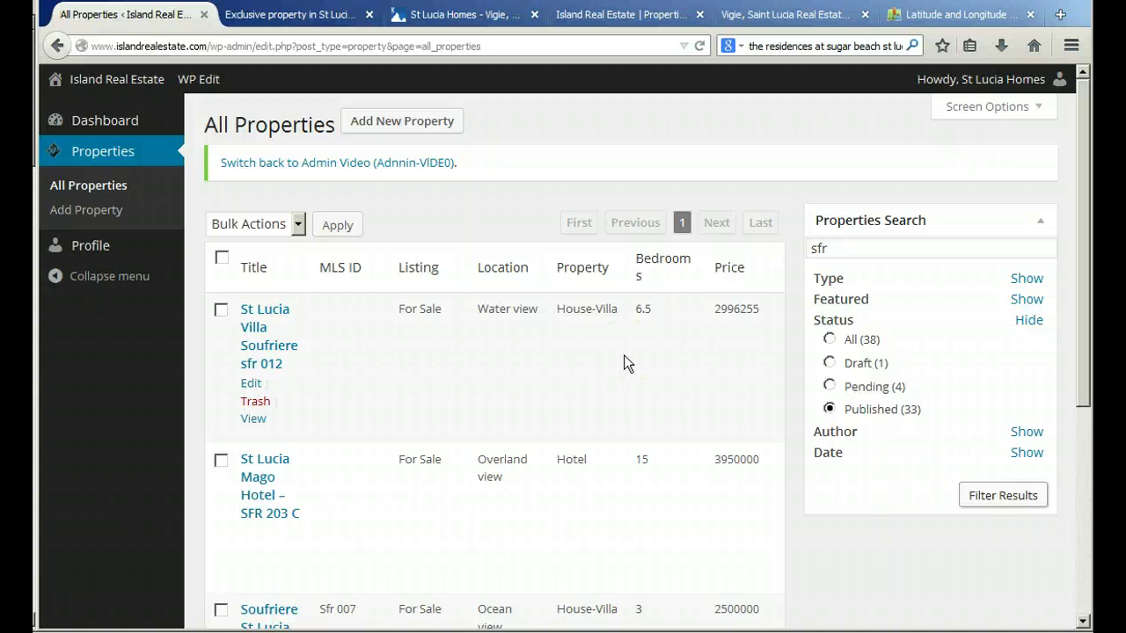
{"action": "scroll", "coordinate": [628, 363], "scroll_direction": "down", "scroll_amount": 3}
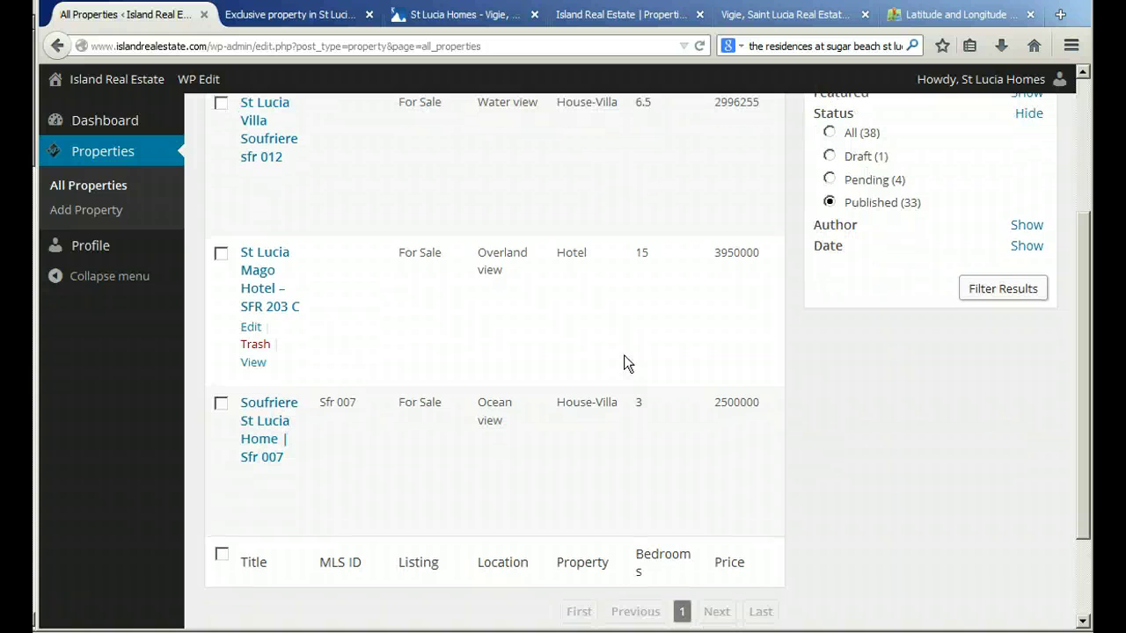
{"action": "scroll", "coordinate": [627, 364], "scroll_direction": "up", "scroll_amount": 2}
{"action": "scroll", "coordinate": [625, 355], "scroll_direction": "up", "scroll_amount": 2}
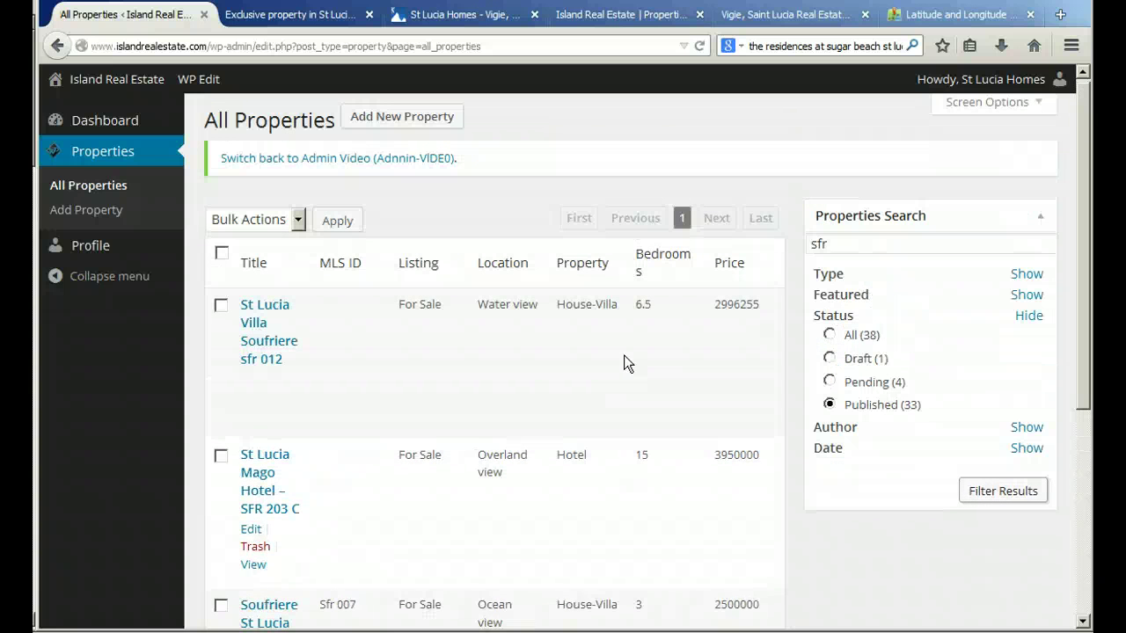
Head to Add Property in the admin sidebar
{"action": "left_click", "coordinate": [626, 361]}
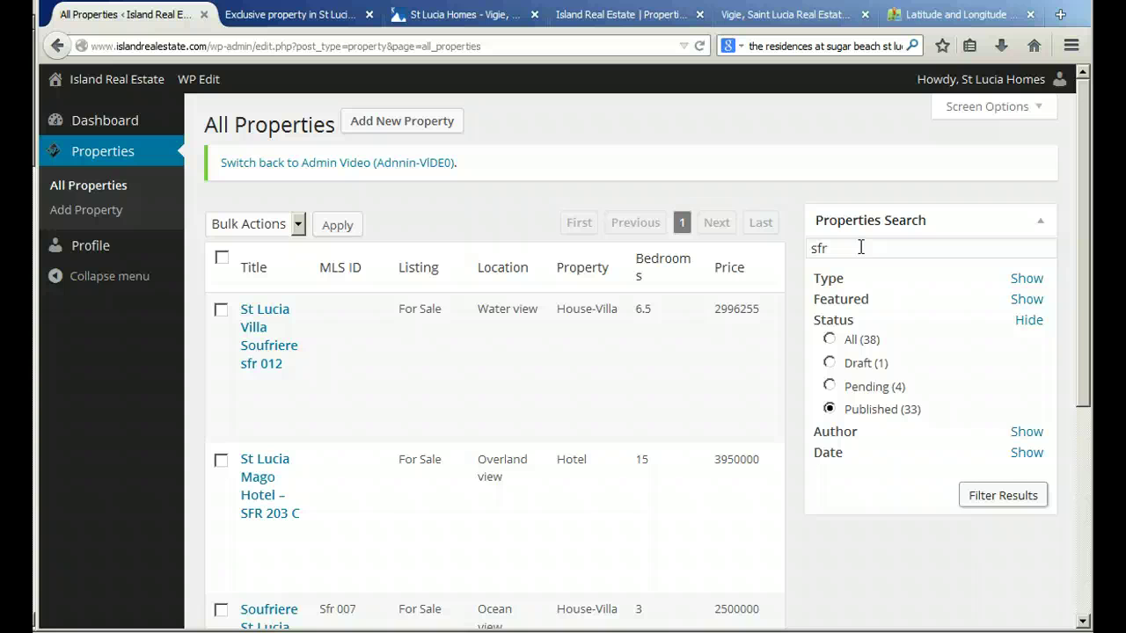
{"action": "left_click", "coordinate": [512, 509]}
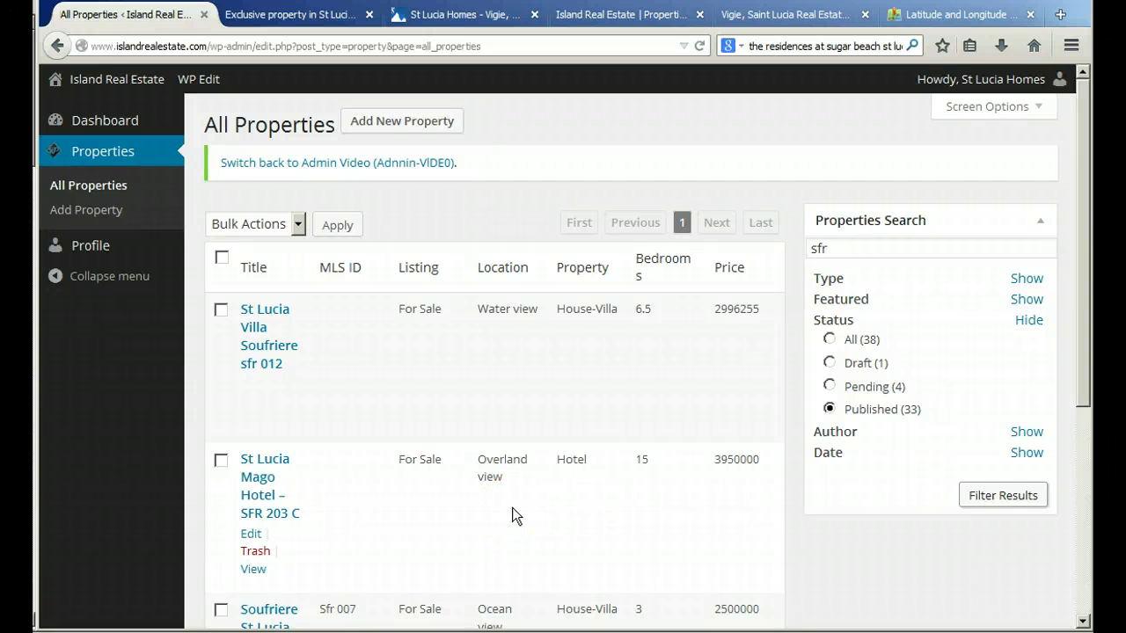
{"action": "left_click", "coordinate": [525, 500]}
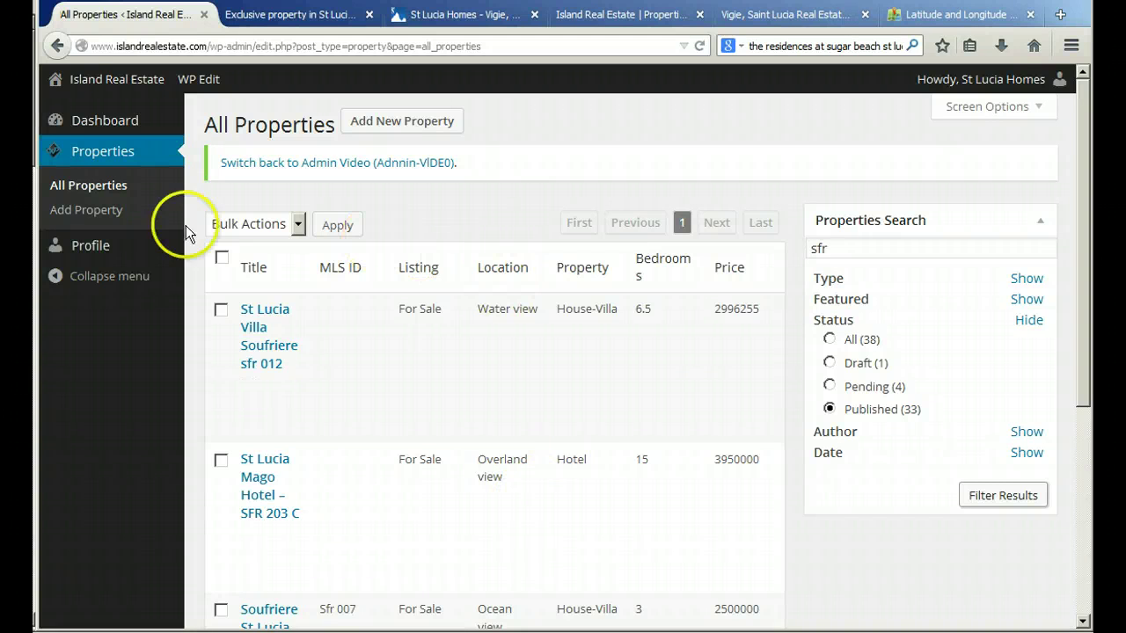
Start a new property and look over the blank Add New Property form sections
{"action": "left_click", "coordinate": [92, 217]}
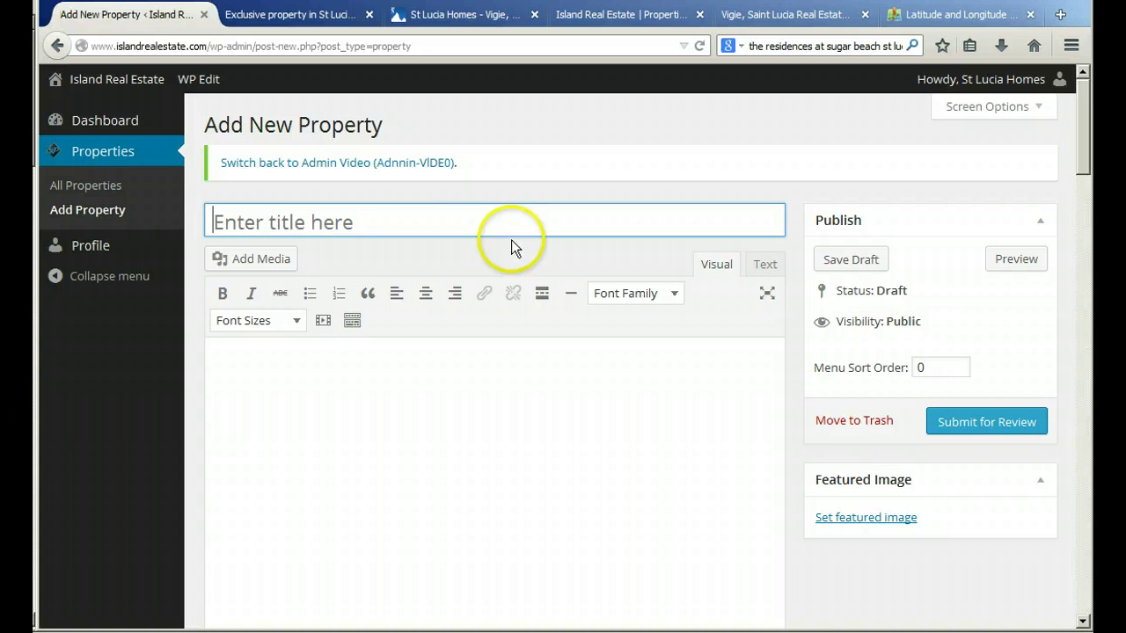
{"action": "scroll", "coordinate": [747, 335], "scroll_direction": "down", "scroll_amount": 2}
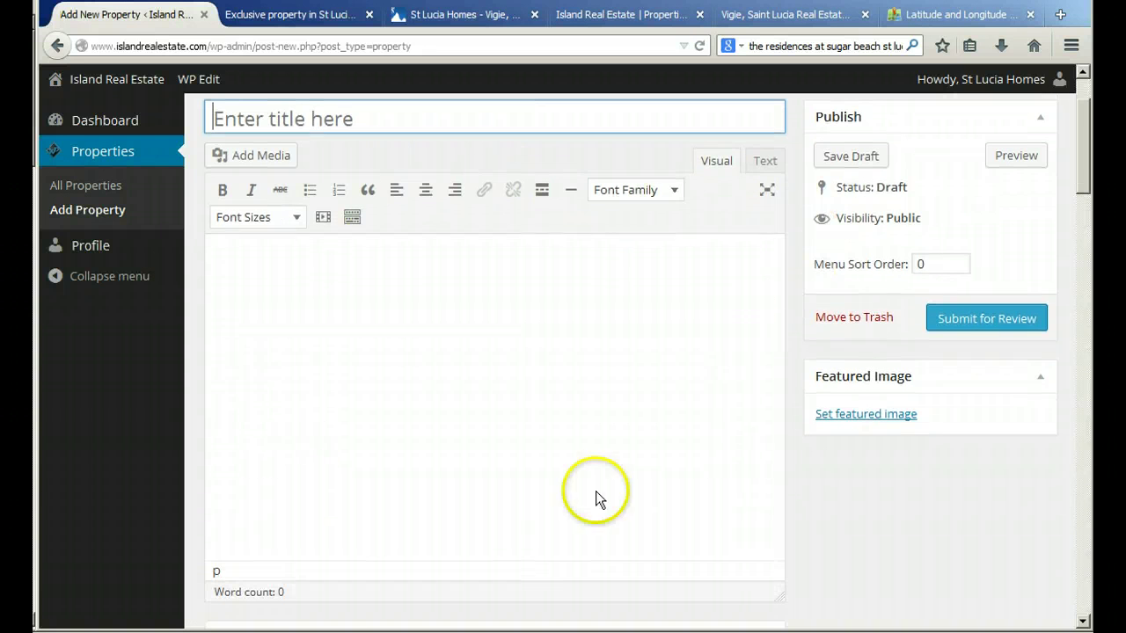
{"action": "scroll", "coordinate": [801, 400], "scroll_direction": "down", "scroll_amount": 2}
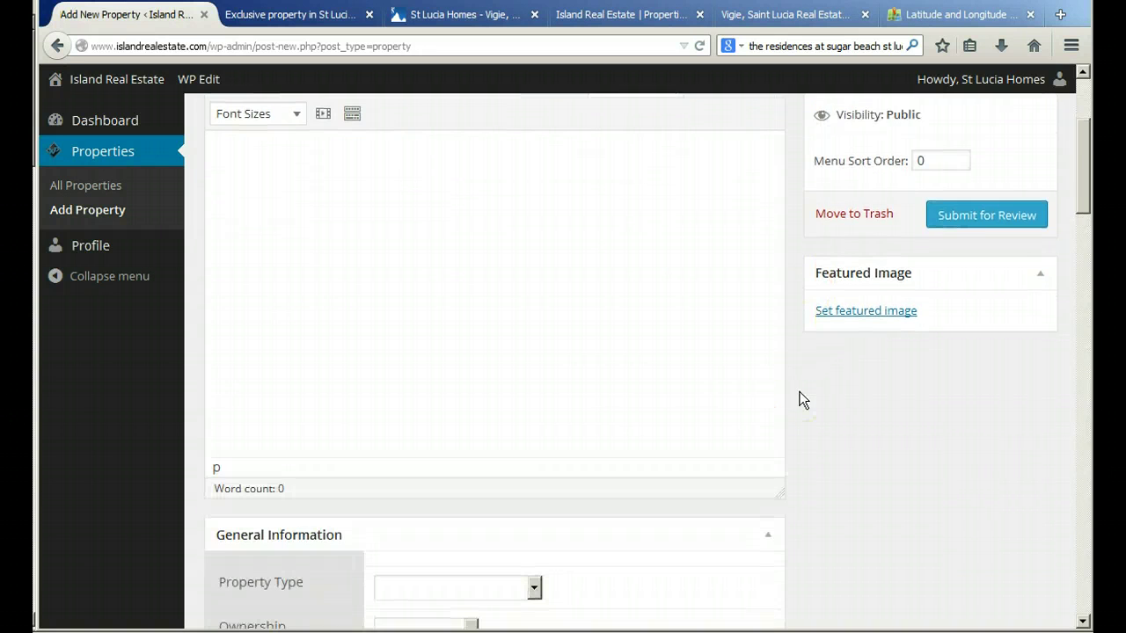
{"action": "scroll", "coordinate": [801, 400], "scroll_direction": "down", "scroll_amount": 4}
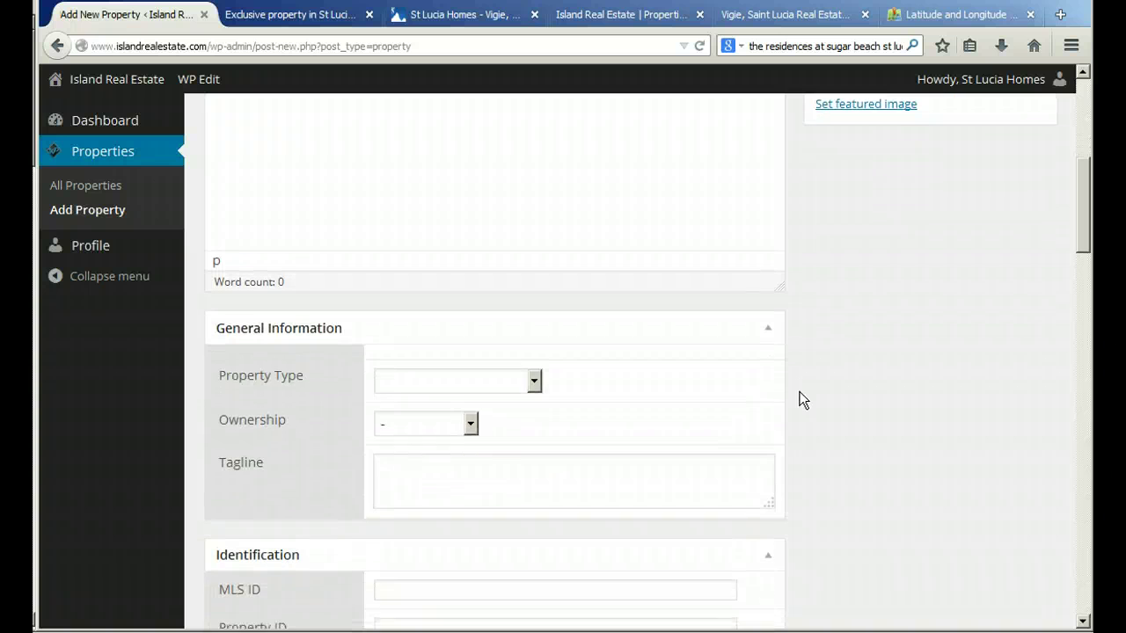
{"action": "scroll", "coordinate": [800, 399], "scroll_direction": "down", "scroll_amount": 8}
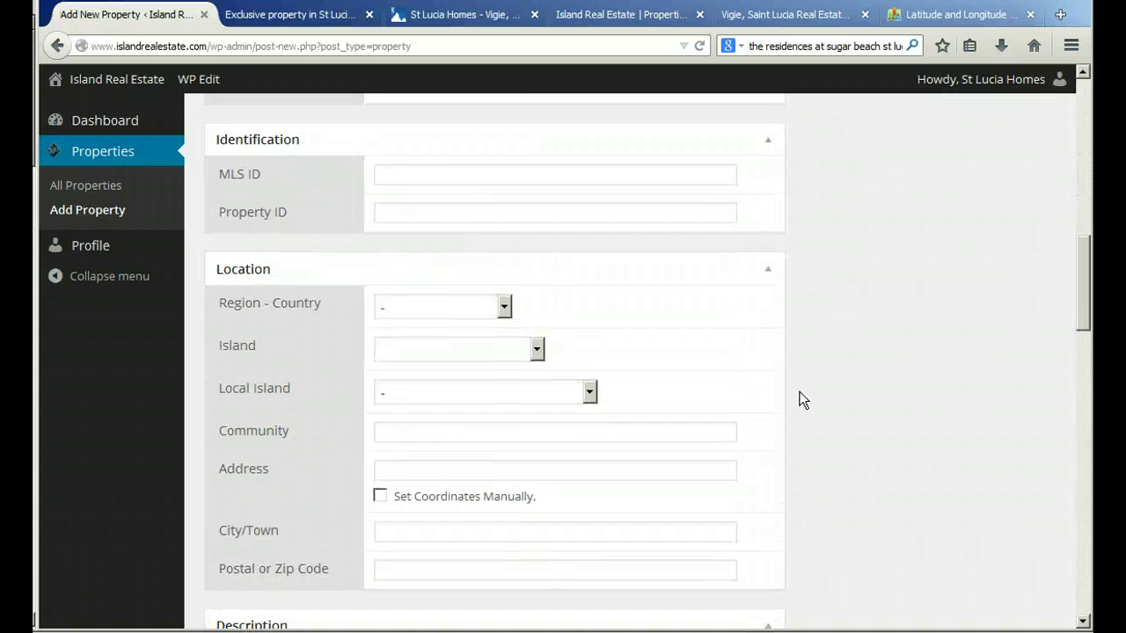
{"action": "scroll", "coordinate": [801, 399], "scroll_direction": "down", "scroll_amount": 6}
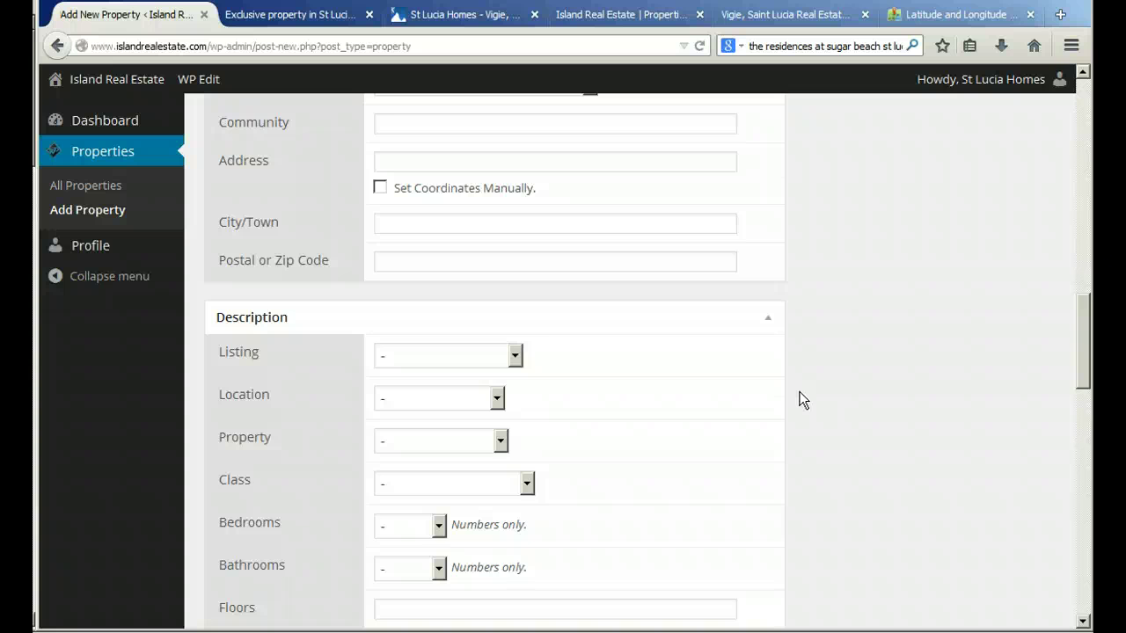
{"action": "scroll", "coordinate": [801, 399], "scroll_direction": "up", "scroll_amount": 14}
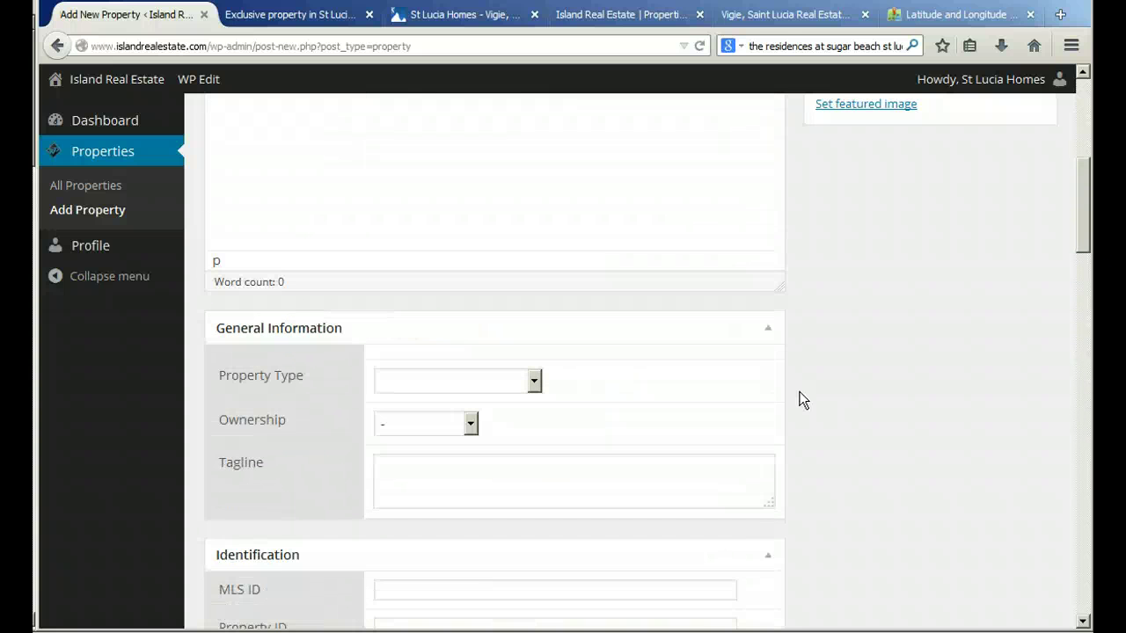
{"action": "scroll", "coordinate": [801, 400], "scroll_direction": "up", "scroll_amount": 8}
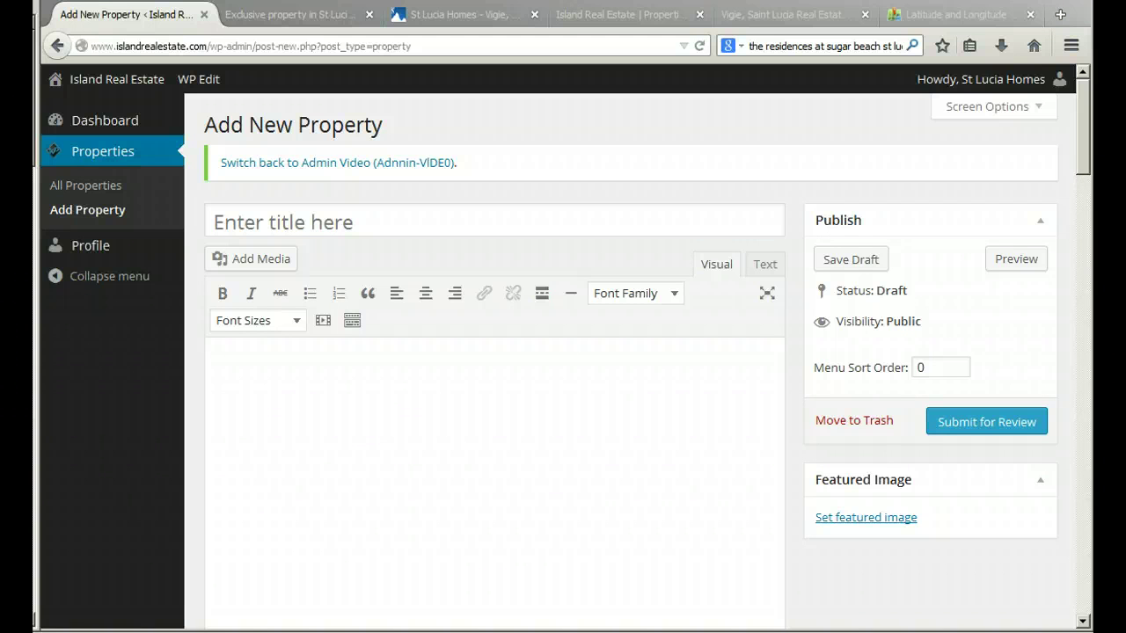
Paste the prepared description and move its first line into the title 'Villa Style with St Lucia Charm VIG 002'
{"action": "left_click", "coordinate": [266, 364]}
{"action": "key", "text": "ctrl+v"}
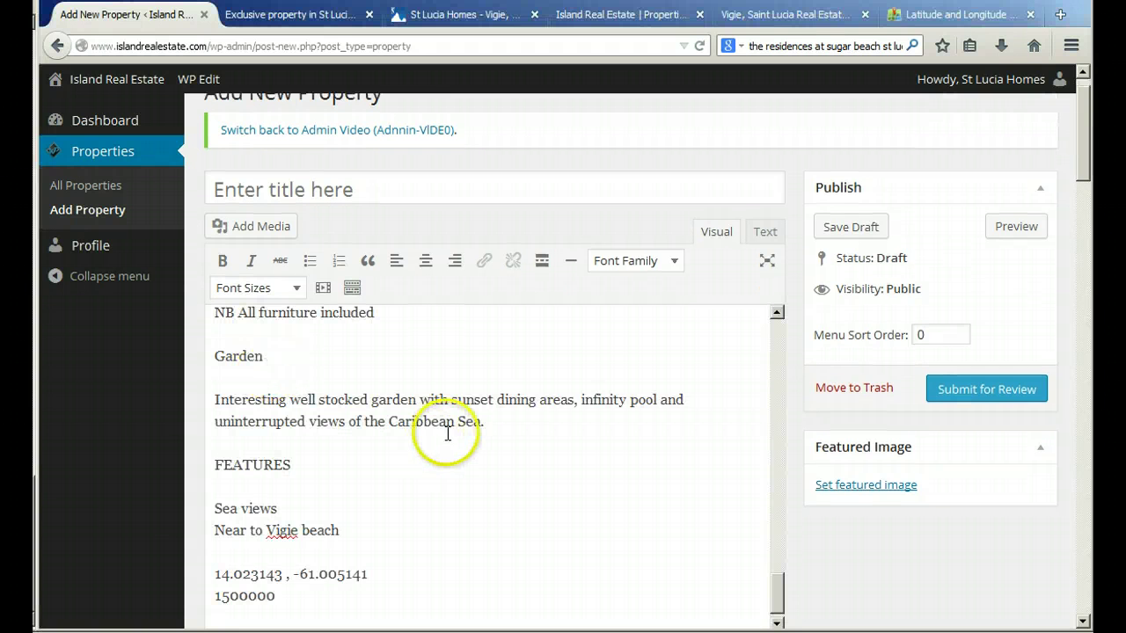
{"action": "scroll", "coordinate": [448, 433], "scroll_direction": "up", "scroll_amount": 15}
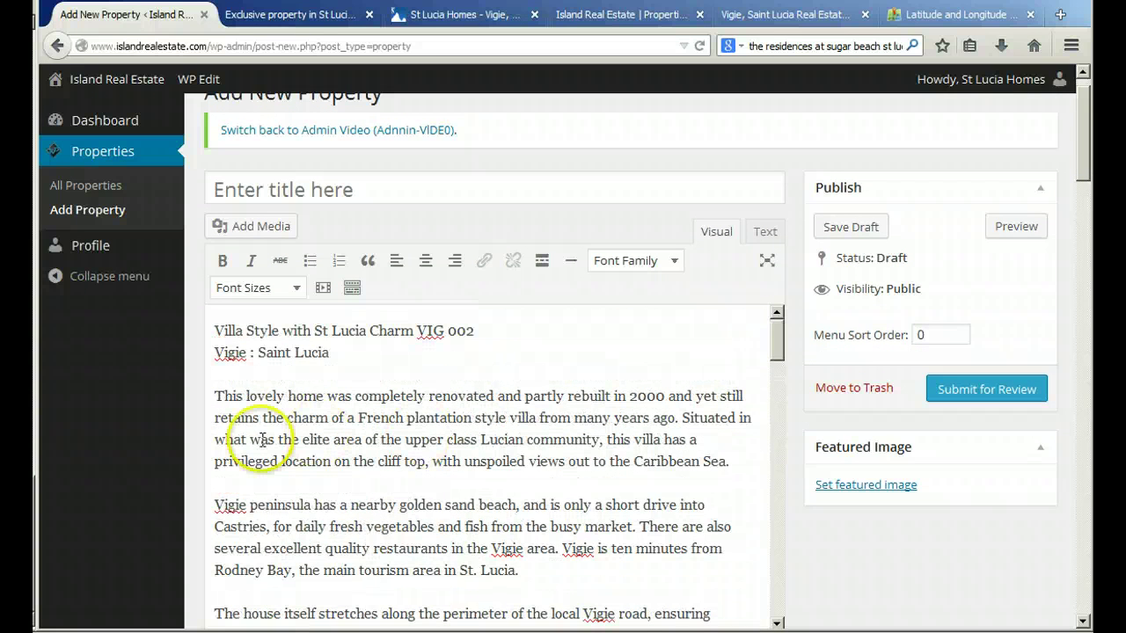
{"action": "left_click_drag", "start_coordinate": [486, 338], "coordinate": [216, 328]}
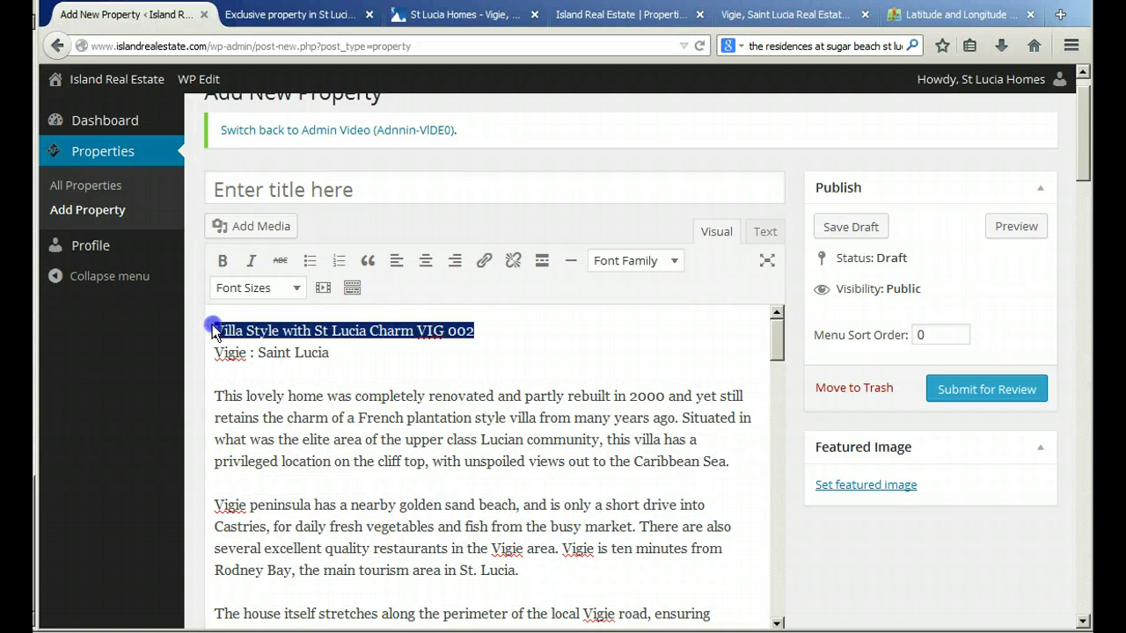
{"action": "key", "text": "ctrl+x"}
{"action": "left_click", "coordinate": [297, 188]}
{"action": "key", "text": "ctrl+v"}
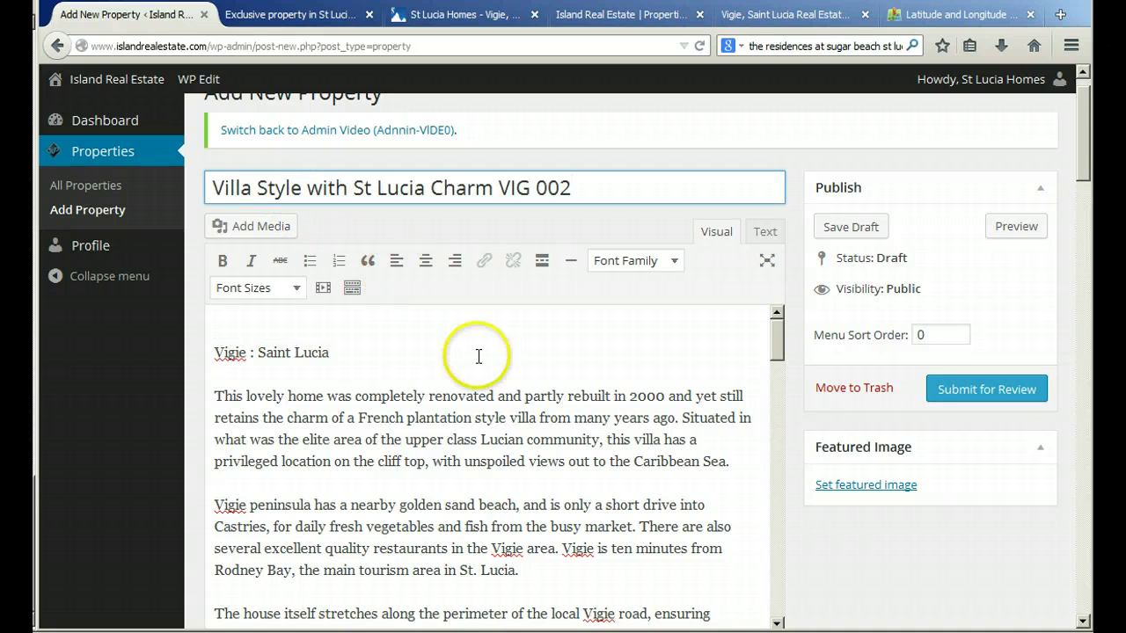
Delete the blank lines and the 'Vigie : Saint Lucia' line from the description
{"action": "left_click", "coordinate": [228, 324]}
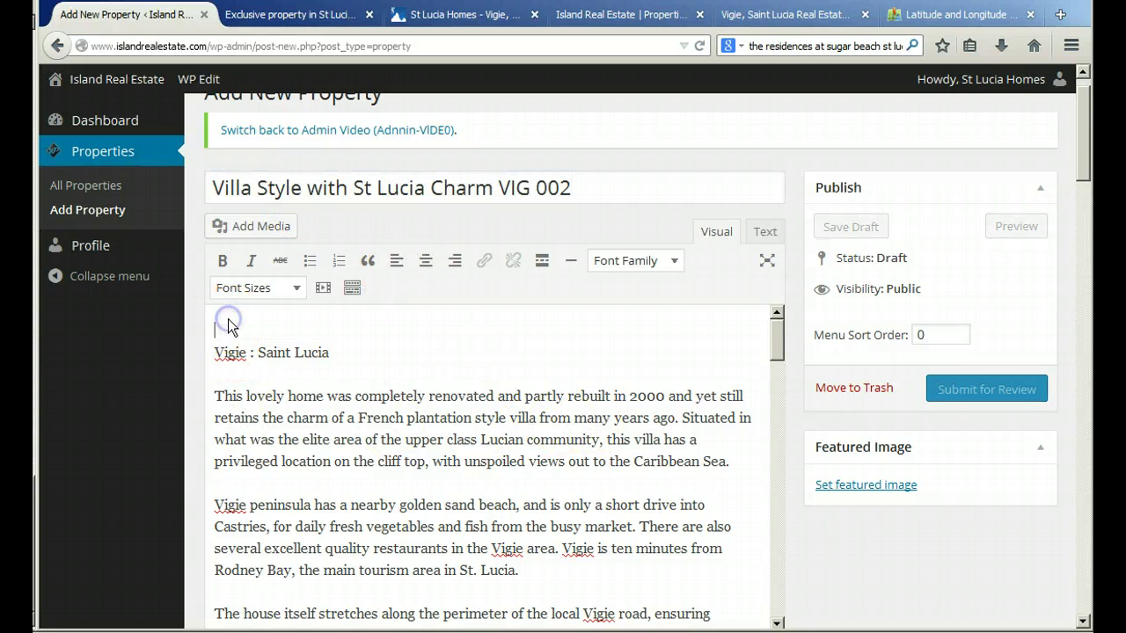
{"action": "key", "text": "Delete"}
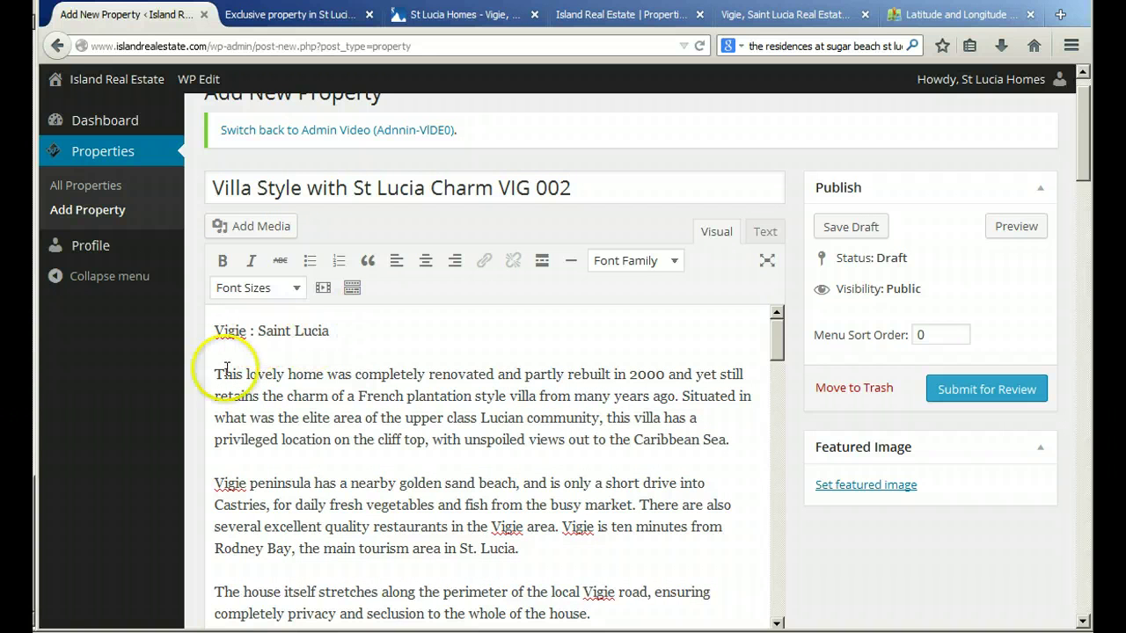
{"action": "left_click", "coordinate": [221, 351]}
{"action": "key", "text": "Delete"}
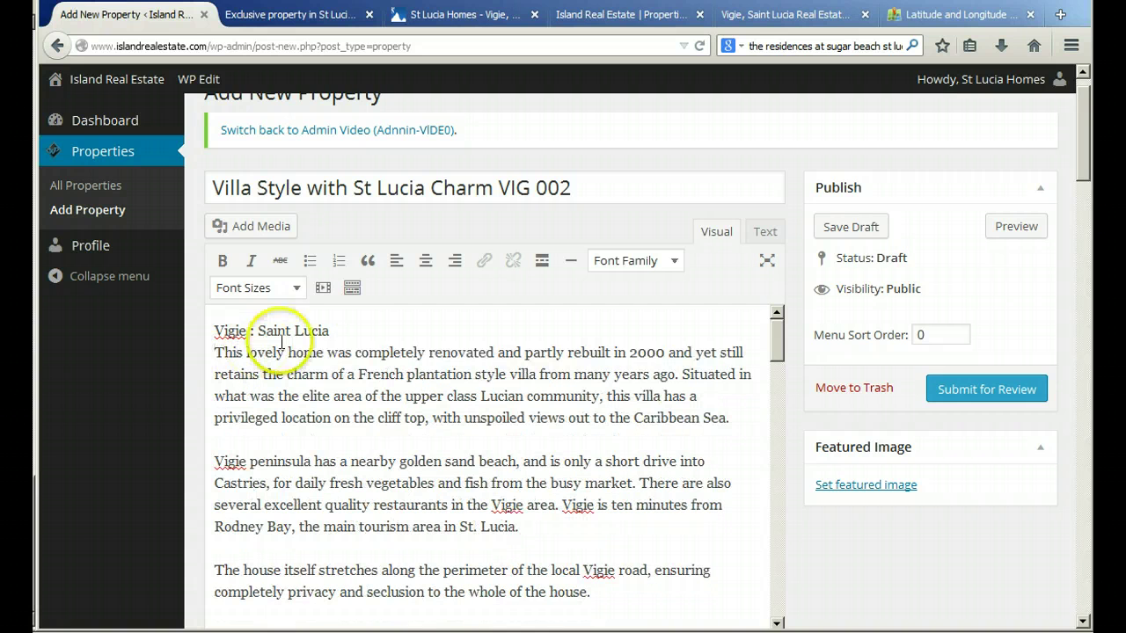
{"action": "left_click_drag", "start_coordinate": [333, 330], "coordinate": [125, 336]}
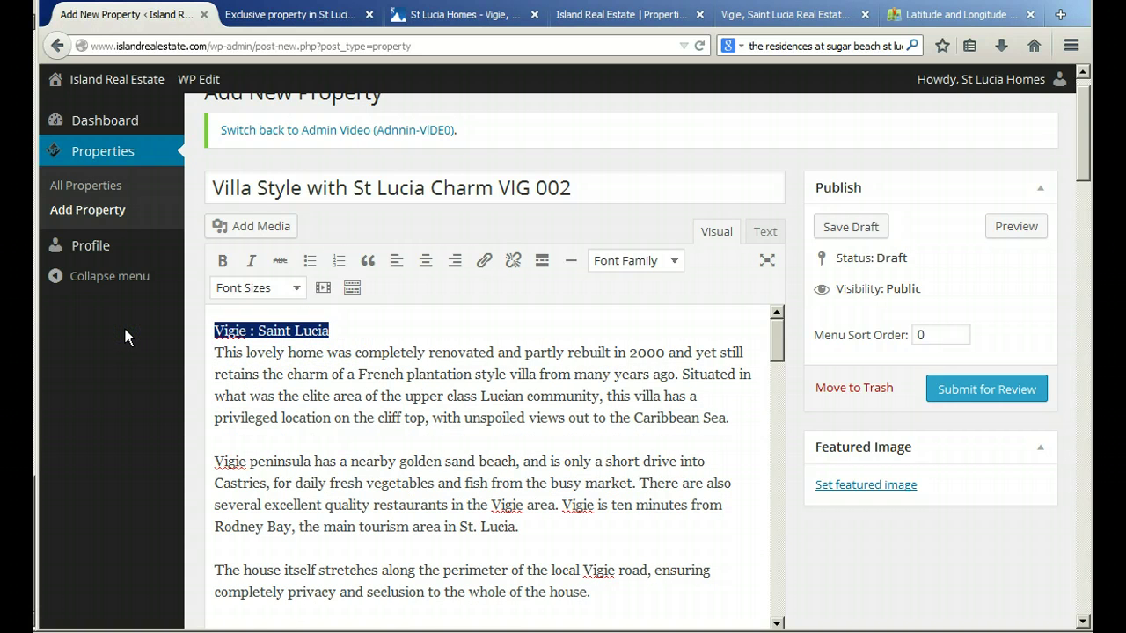
{"action": "key", "text": "Delete"}
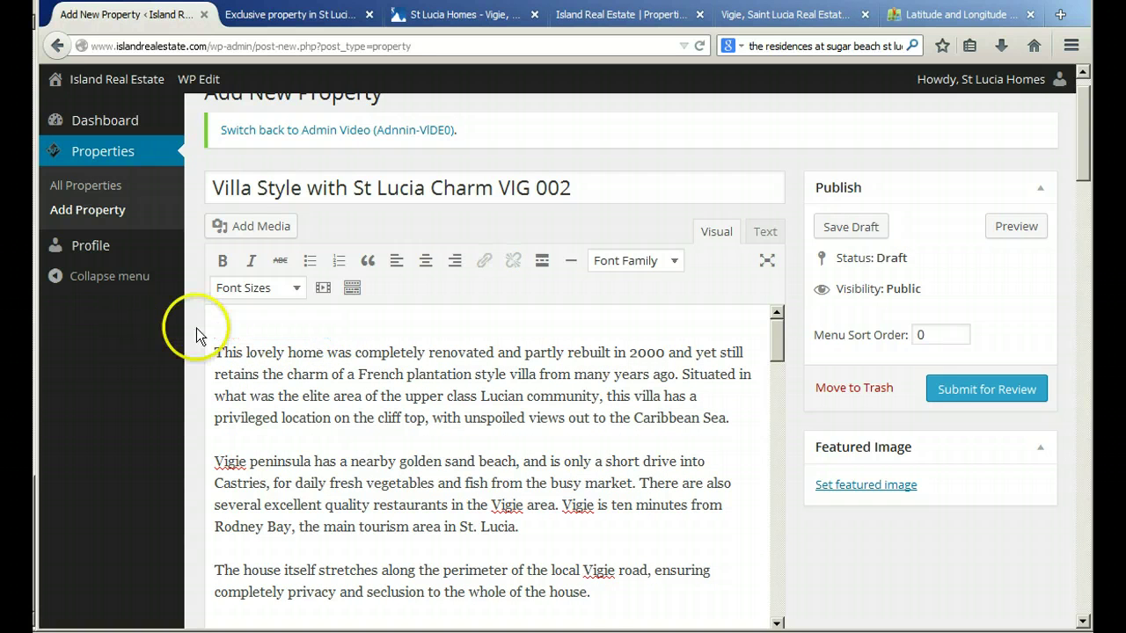
{"action": "key", "text": "Delete"}
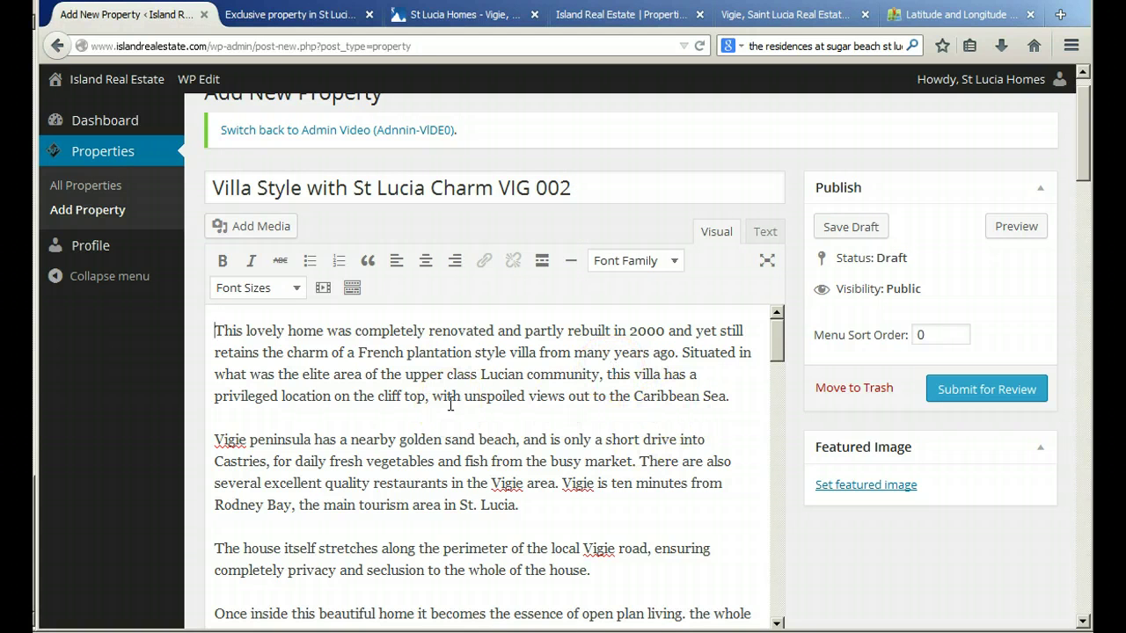
{"action": "scroll", "coordinate": [450, 404], "scroll_direction": "down", "scroll_amount": 3}
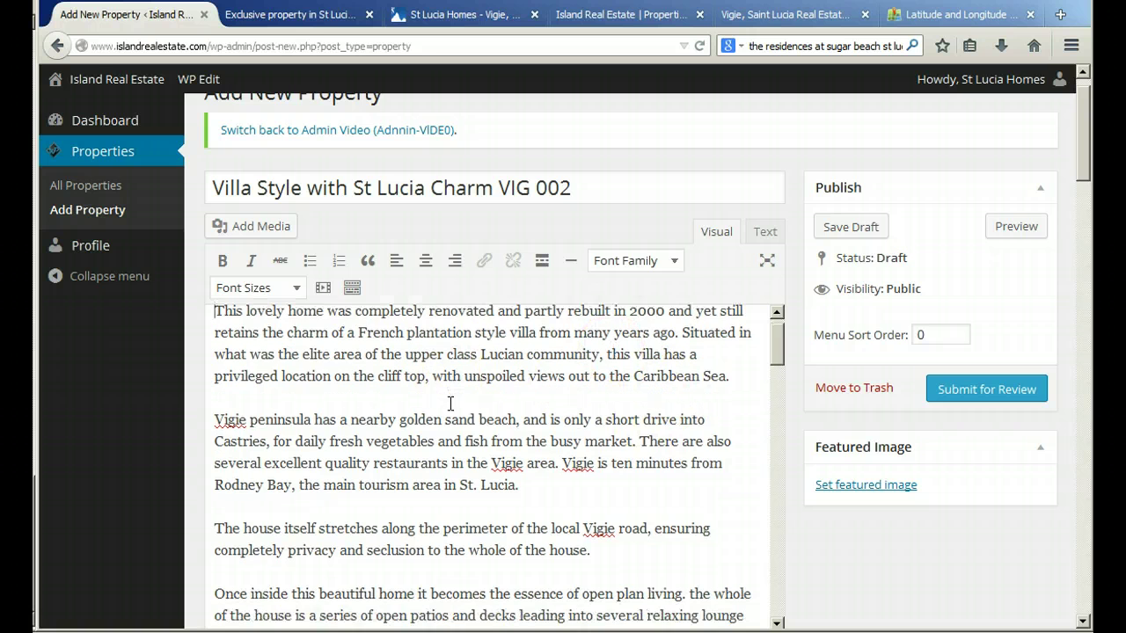
{"action": "scroll", "coordinate": [803, 489], "scroll_direction": "down", "scroll_amount": 5}
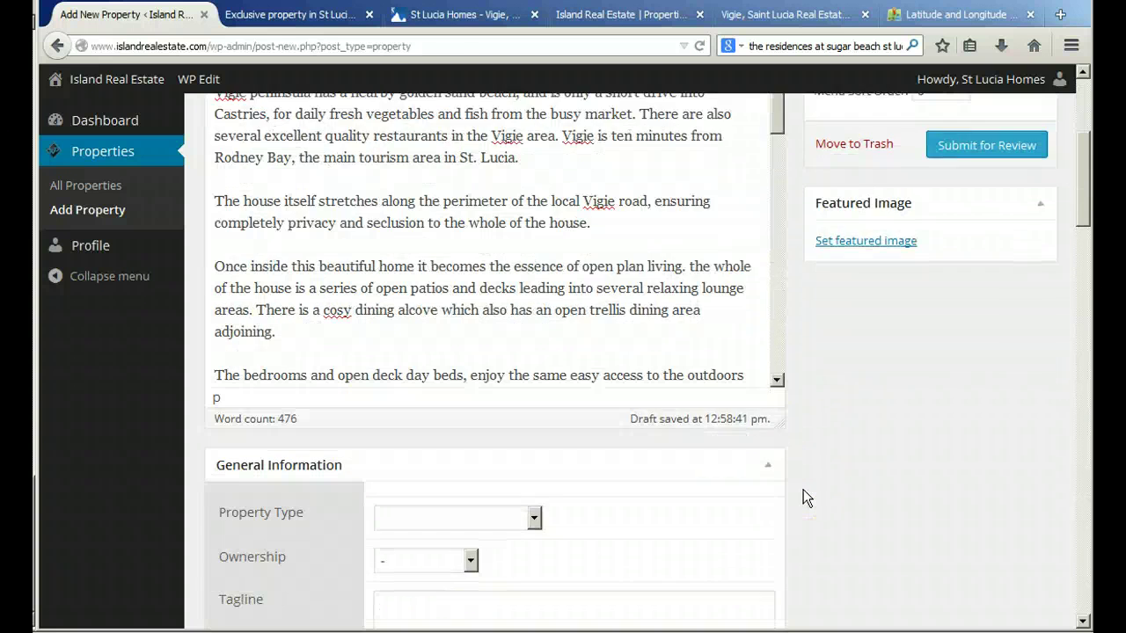
Fill the Tagline with the 'Vigie : Saint Lucia' location line and adjust its punctuation
{"action": "left_click", "coordinate": [411, 441]}
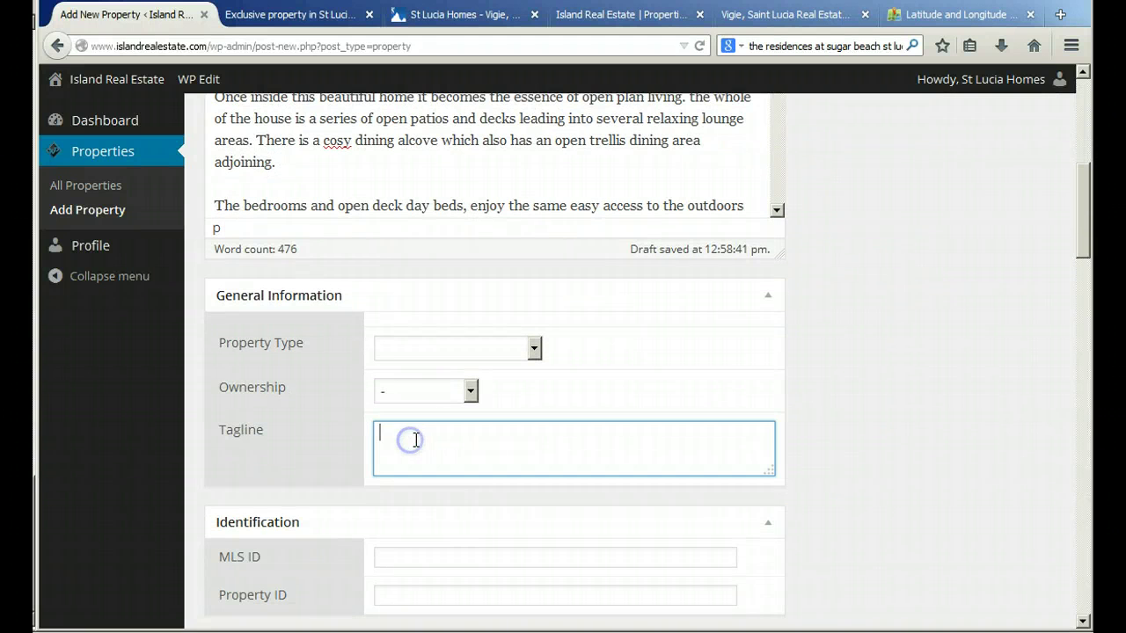
{"action": "key", "text": "ctrl+v"}
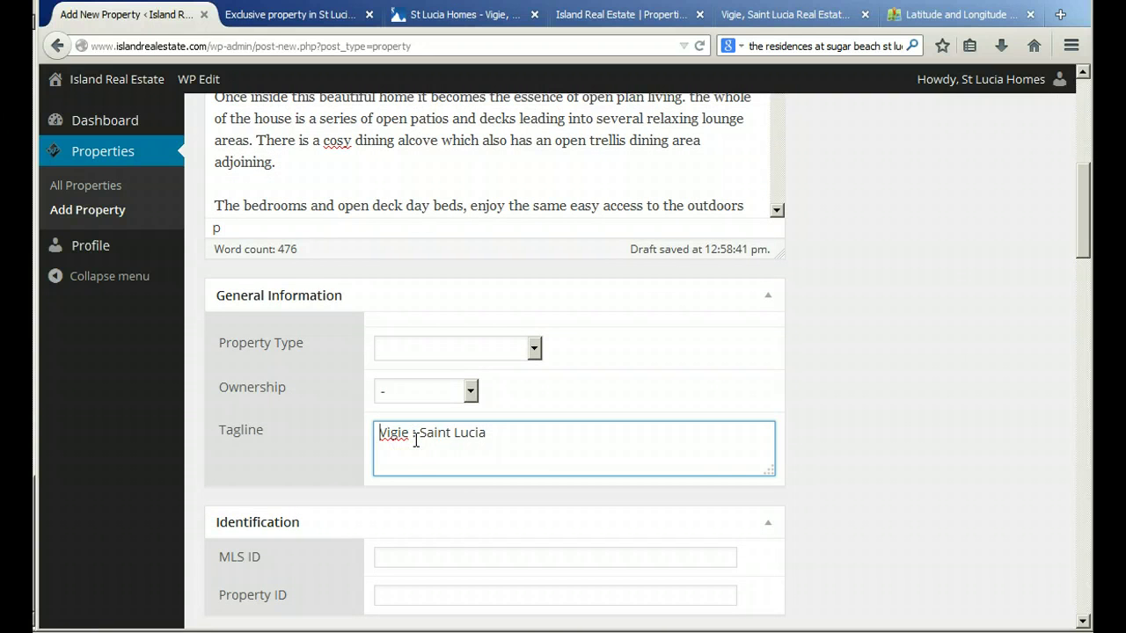
{"action": "left_click", "coordinate": [416, 441]}
{"action": "key", "text": "BackSpace"}
{"action": "key", "text": "BackSpace"}
{"action": "type", "text": ","}
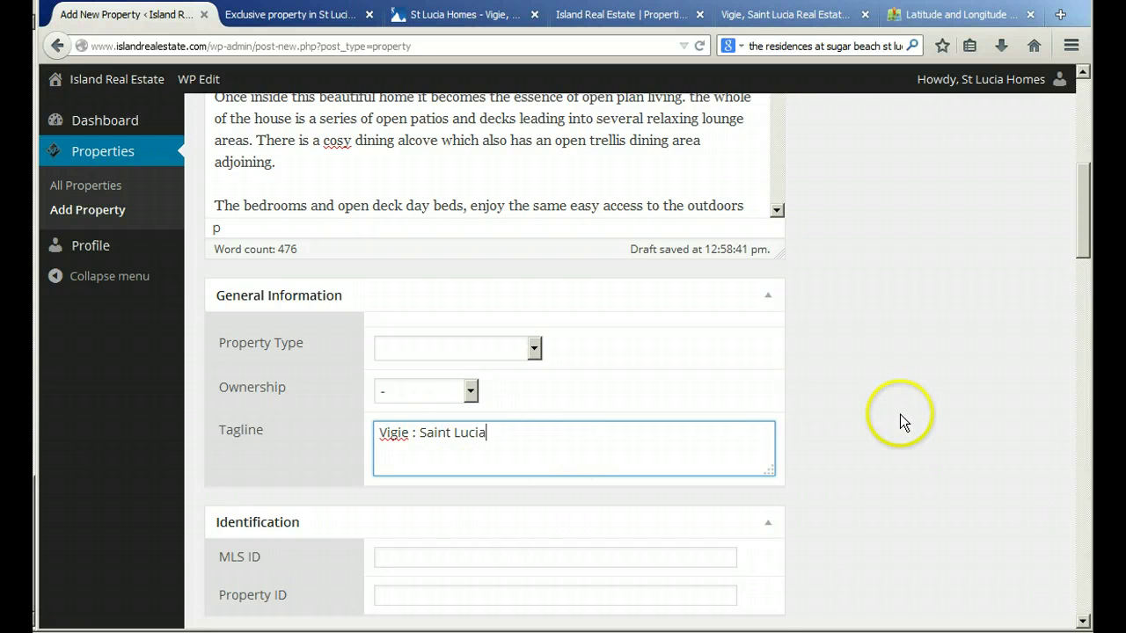
Set the entire description text in the Arial font
{"action": "scroll", "coordinate": [900, 414], "scroll_direction": "up", "scroll_amount": 5}
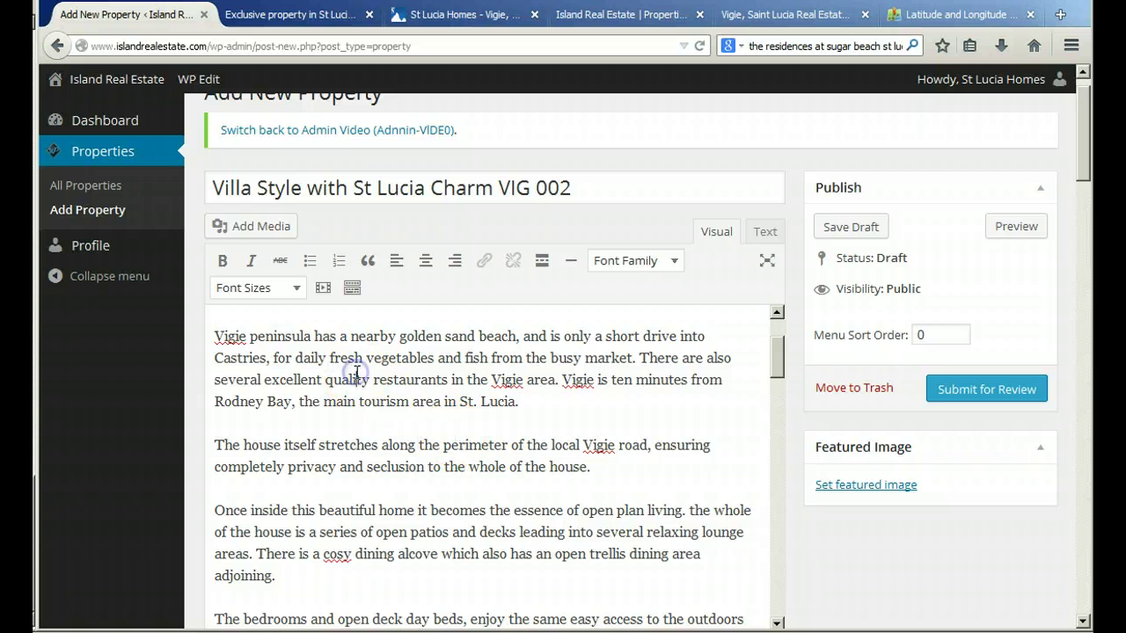
{"action": "left_click", "coordinate": [356, 373]}
{"action": "key", "text": "ctrl+a"}
{"action": "left_click", "coordinate": [612, 260]}
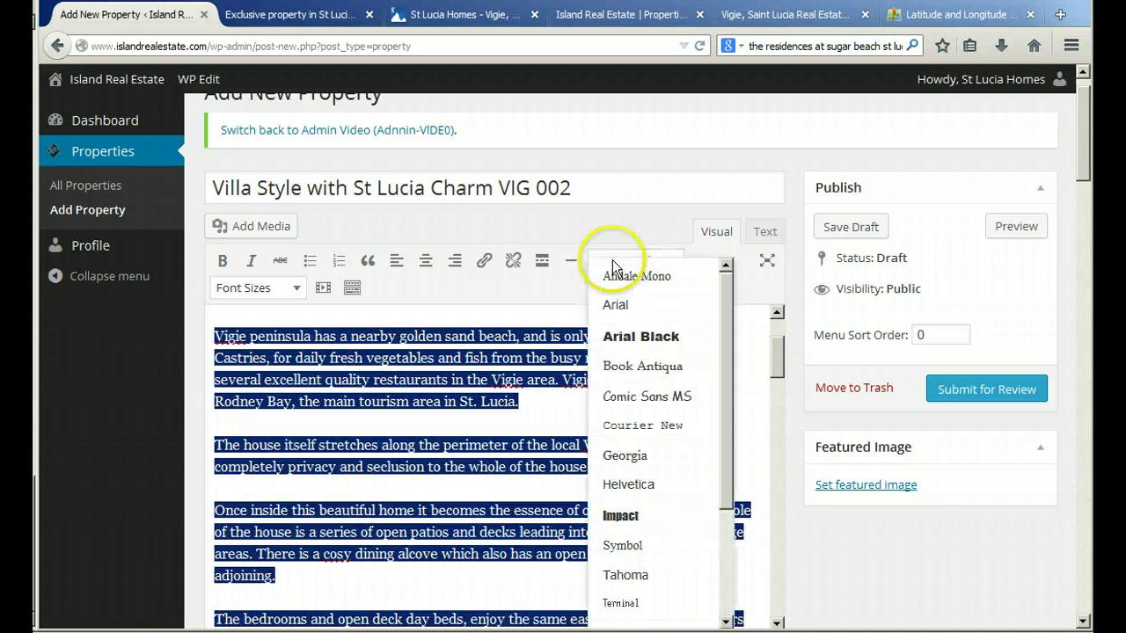
{"action": "left_click", "coordinate": [620, 305]}
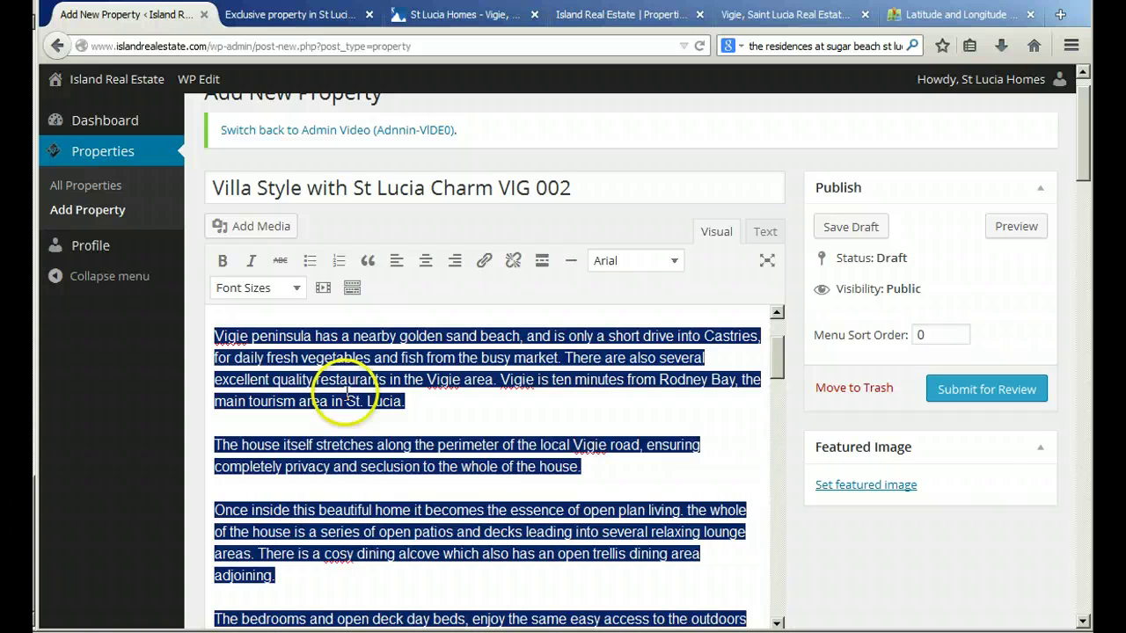
{"action": "left_click", "coordinate": [325, 356]}
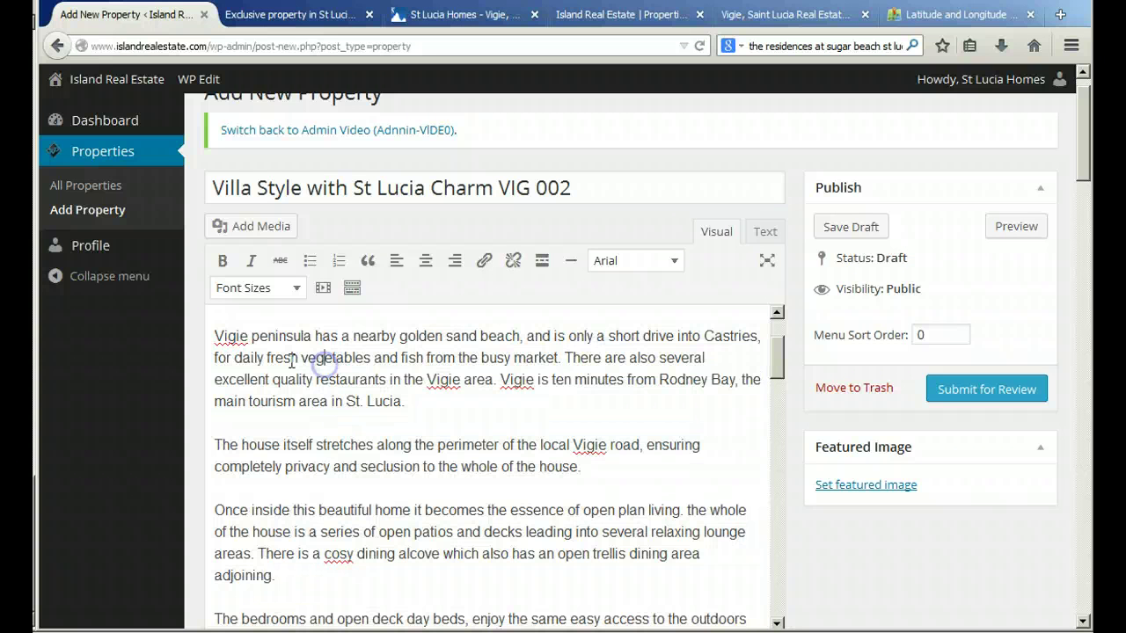
{"action": "left_click", "coordinate": [215, 336]}
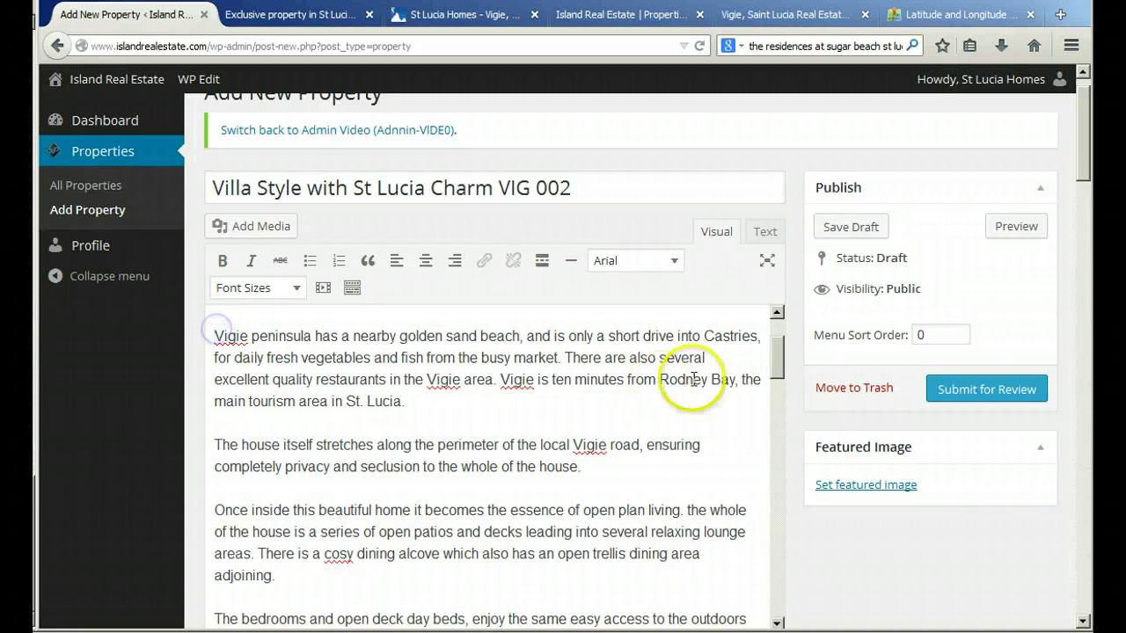
{"action": "type", "text": "This lovely home was completely renovated and partly rebuilt in 2000 and yet still retains the charm of a French plantation style villa from many years ago. Situated in what was the elite area of the upper class Lucian community, this villa has a privileged location on the cliff top, with unspoiled views out to the Caribbean Sea."}
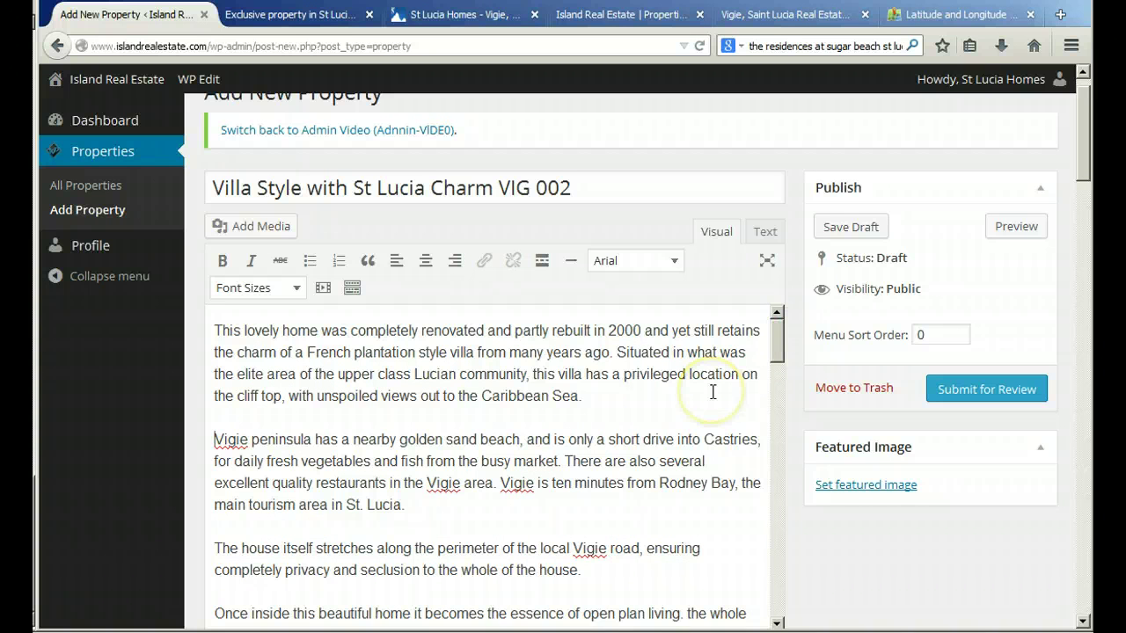
Remove the empty line under FEATURES and make the FEATURES heading bold
{"action": "left_click", "coordinate": [712, 392]}
{"action": "scroll", "coordinate": [709, 392], "scroll_direction": "down", "scroll_amount": 15}
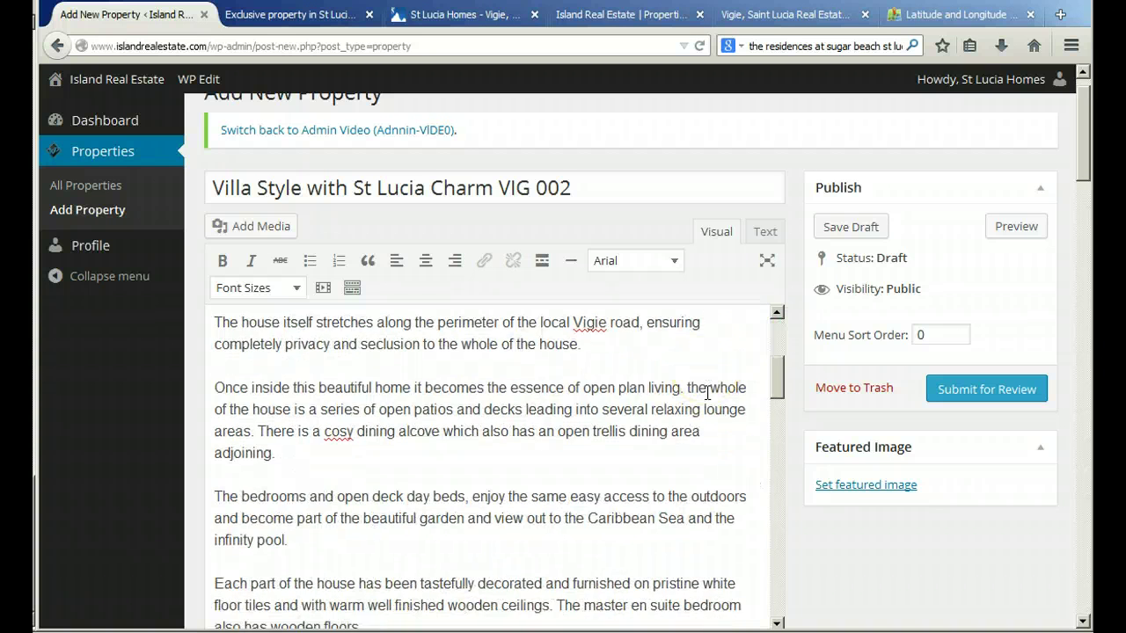
{"action": "scroll", "coordinate": [707, 393], "scroll_direction": "down", "scroll_amount": 2}
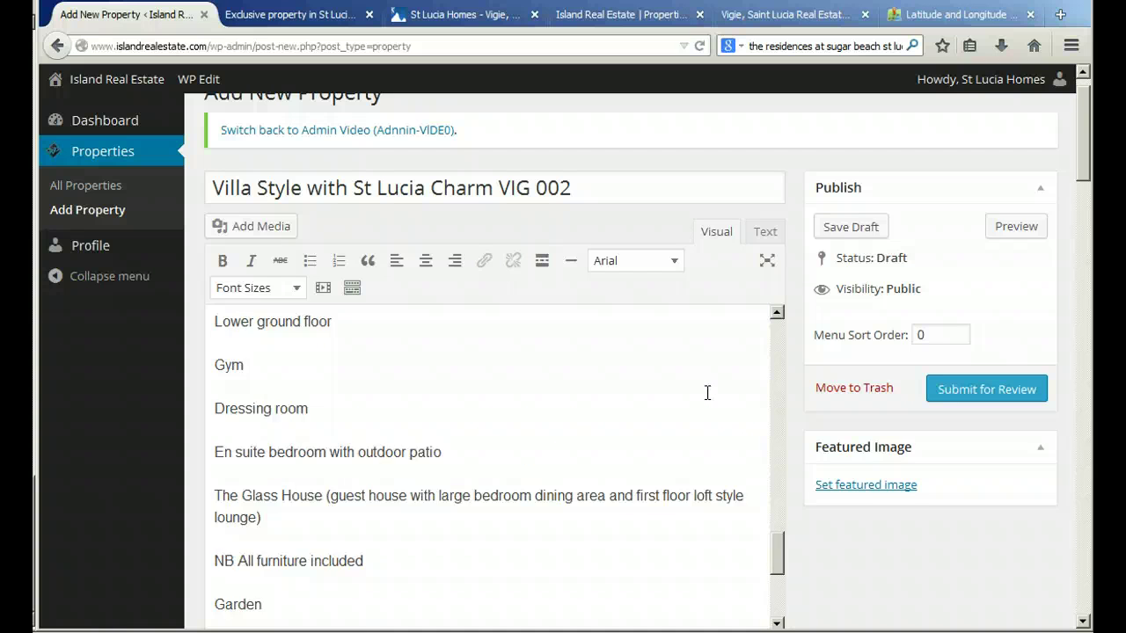
{"action": "scroll", "coordinate": [707, 392], "scroll_direction": "down", "scroll_amount": 5}
{"action": "left_click", "coordinate": [217, 469]}
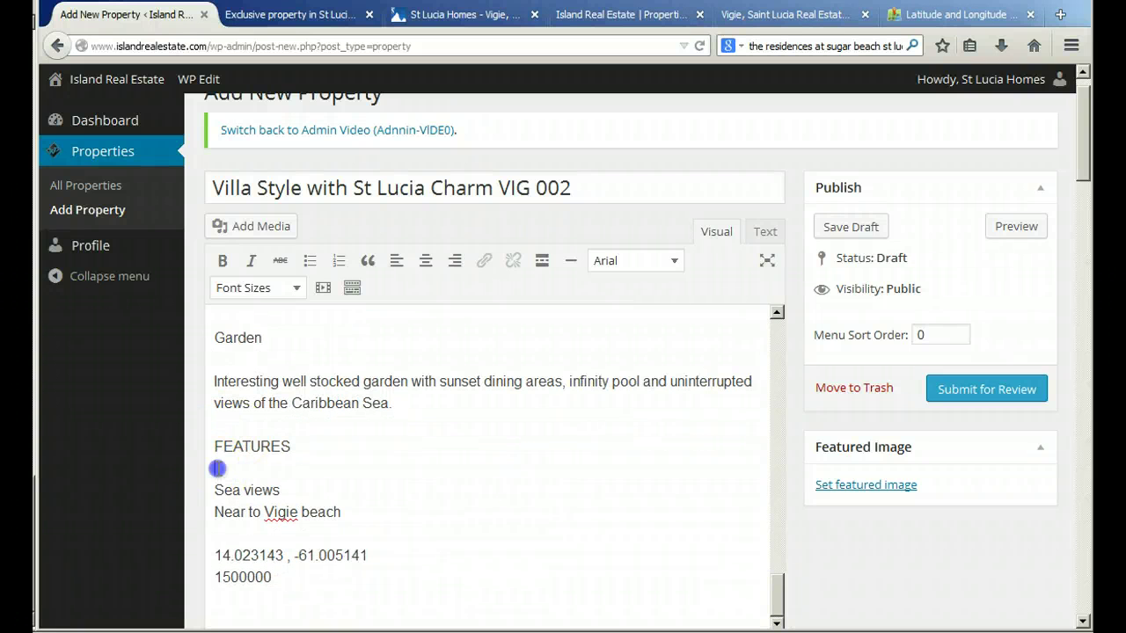
{"action": "key", "text": "BackSpace"}
{"action": "double_click", "coordinate": [196, 463]}
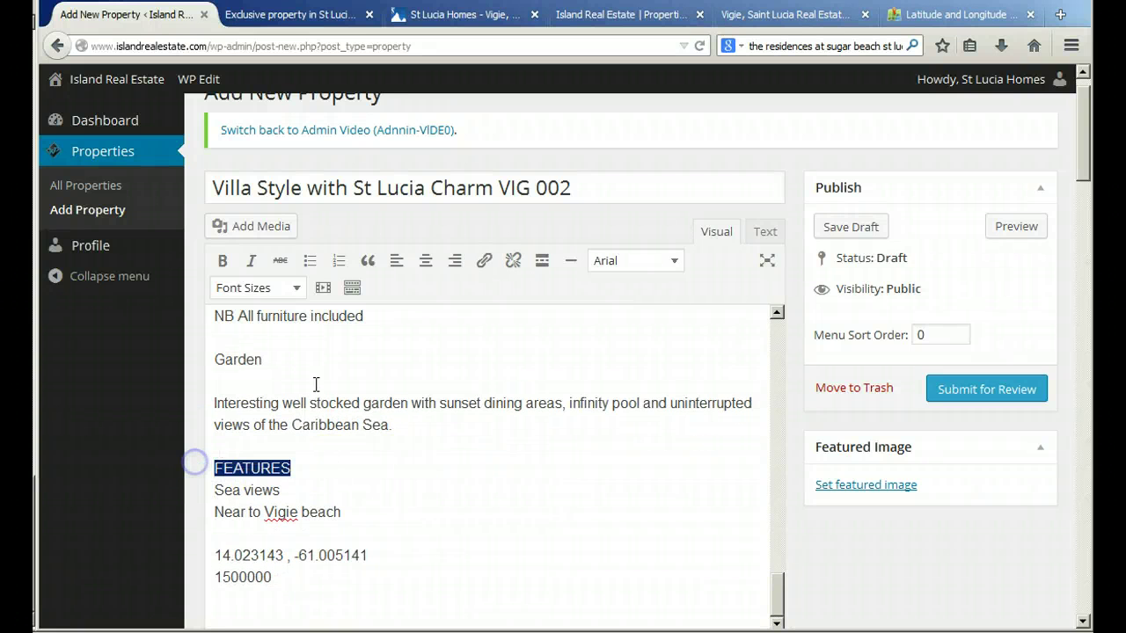
{"action": "left_click", "coordinate": [221, 260]}
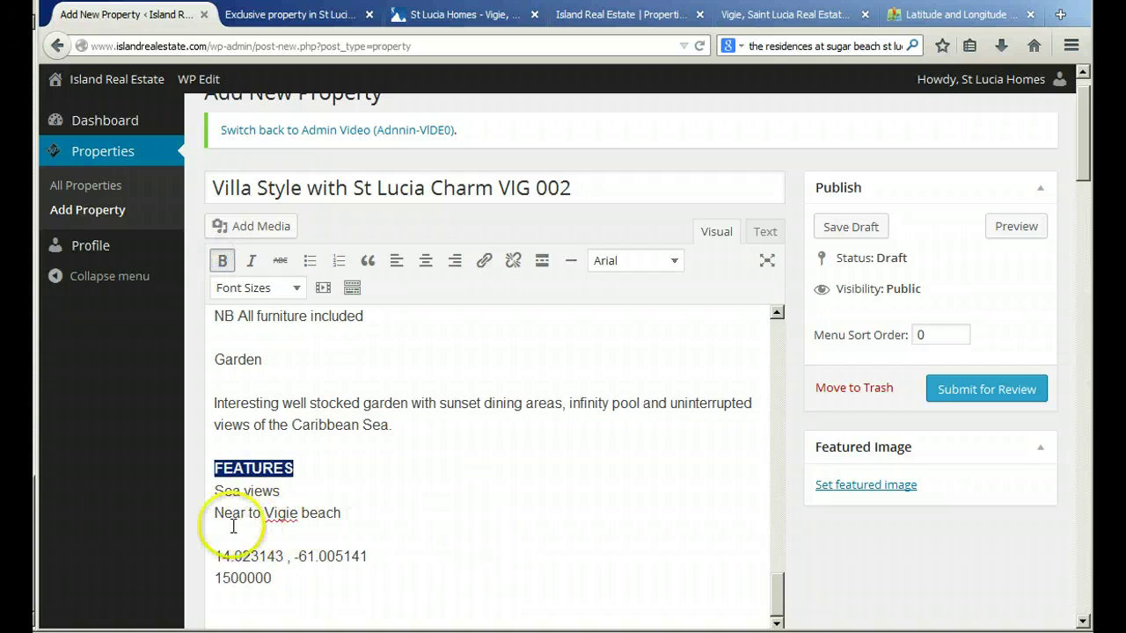
{"action": "scroll", "coordinate": [463, 498], "scroll_direction": "up", "scroll_amount": 10}
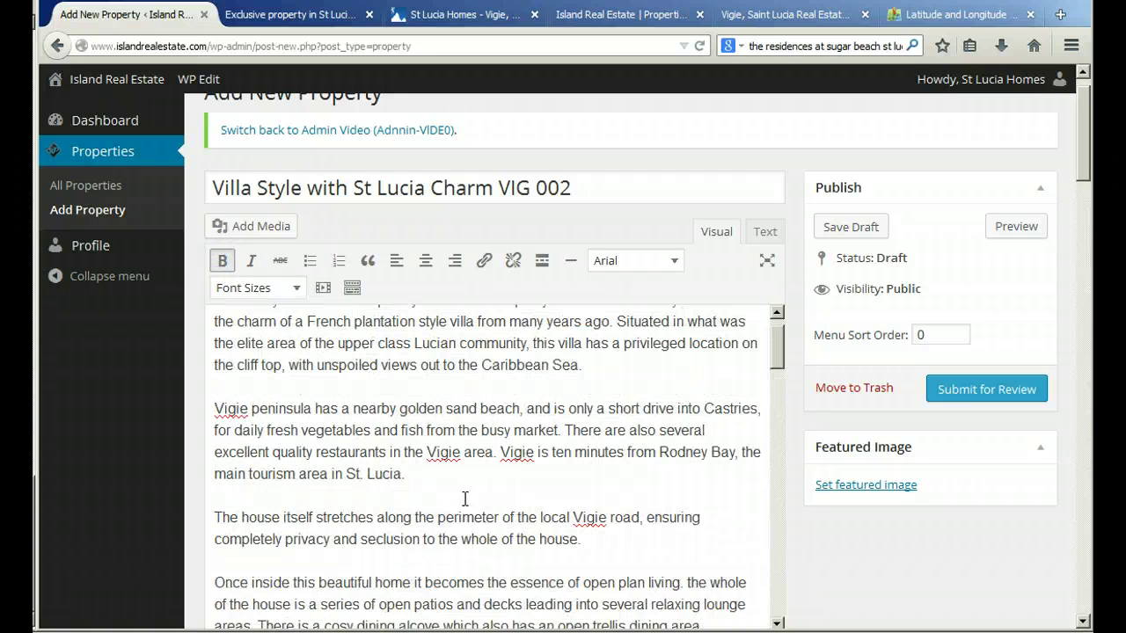
{"action": "scroll", "coordinate": [464, 497], "scroll_direction": "up", "scroll_amount": 1}
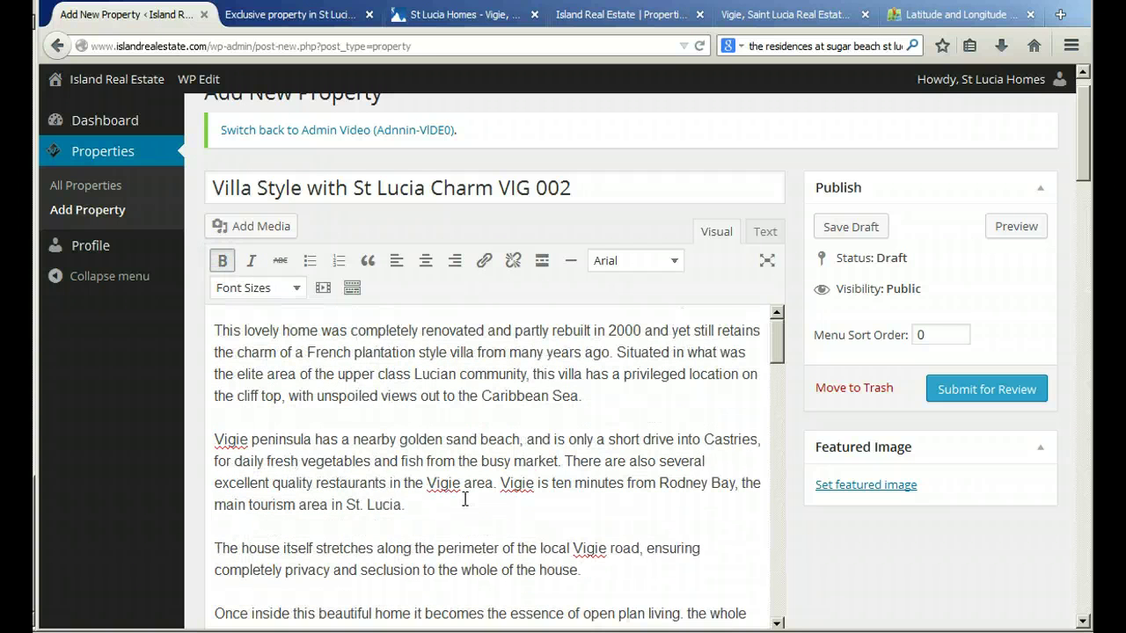
Drag the seven gallery photos 2.jpg to 8.jpg into the Insert Media window to upload them
{"action": "left_click", "coordinate": [213, 335]}
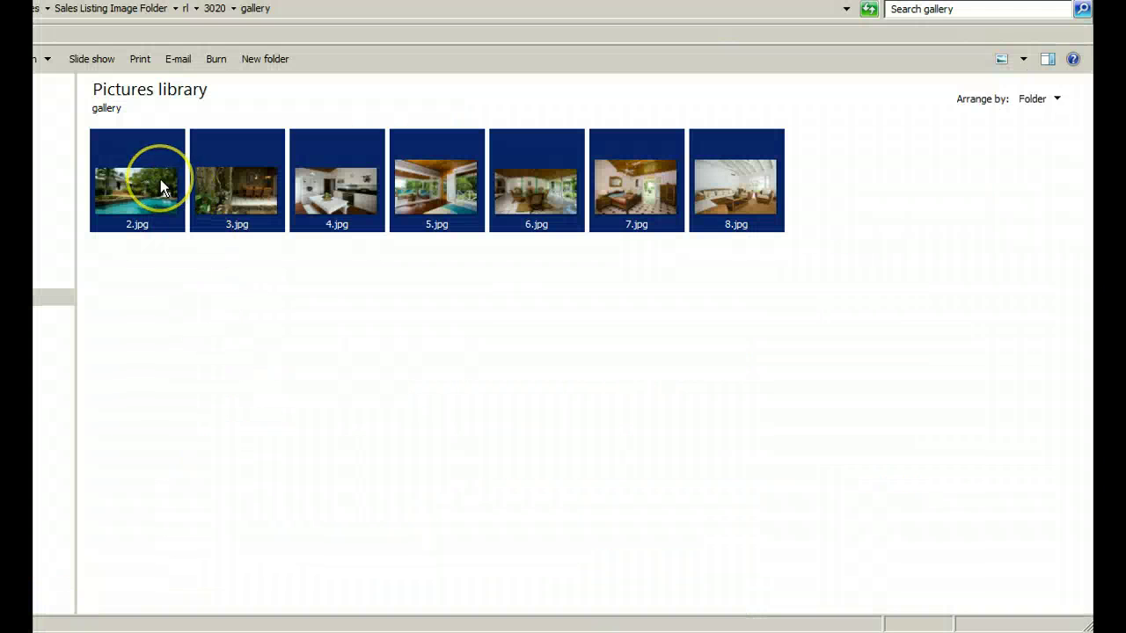
{"action": "left_click_drag", "start_coordinate": [161, 189], "coordinate": [298, 235]}
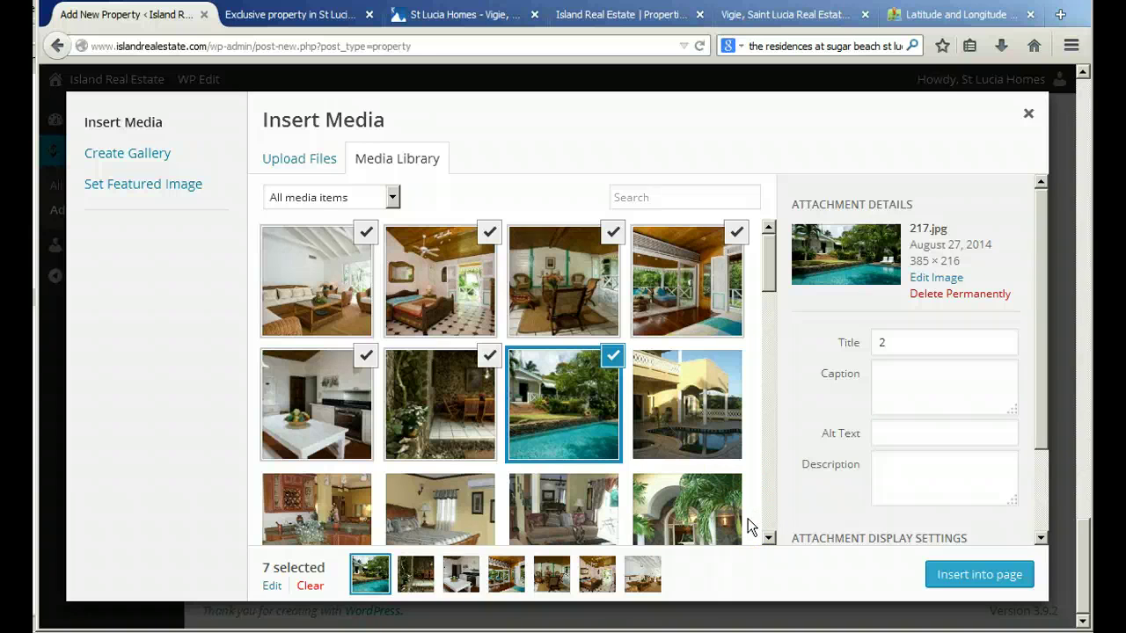
Once the seven uploads finish, clear the image selection
{"action": "left_click", "coordinate": [310, 586]}
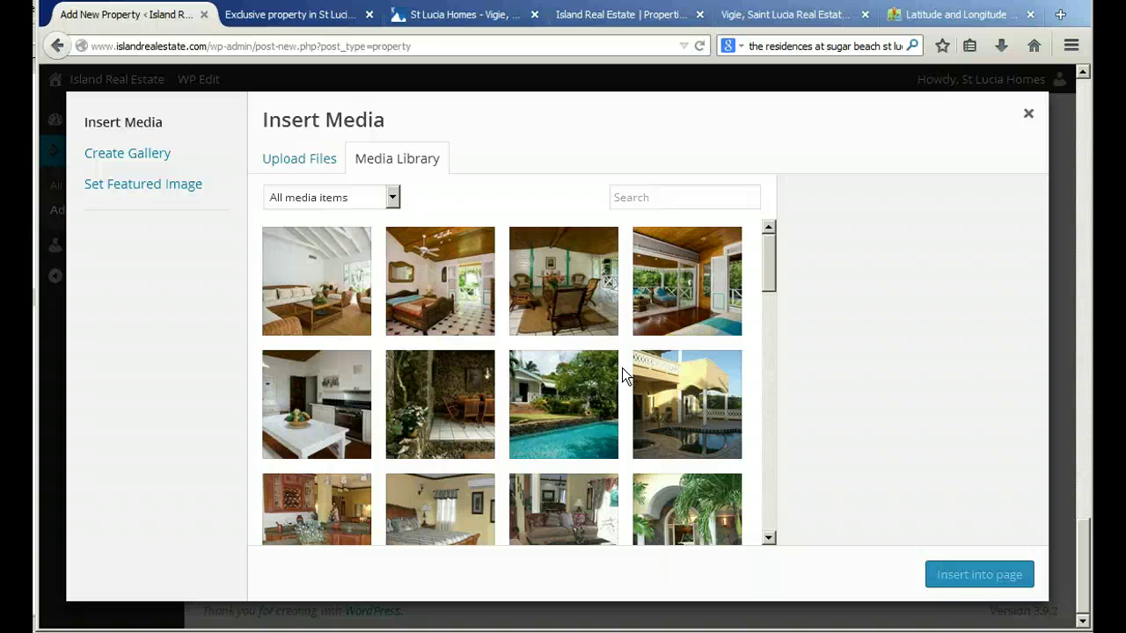
Filter the media to 'Uploaded to this page' and move the pool photo to the first slot
{"action": "left_click", "coordinate": [343, 201]}
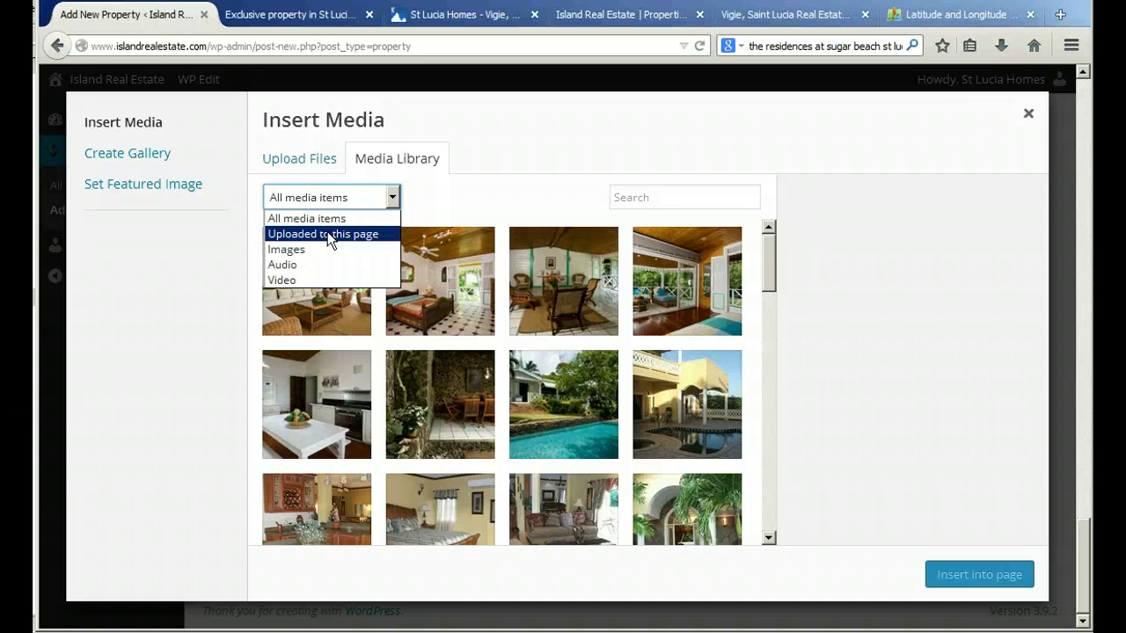
{"action": "left_click", "coordinate": [327, 233]}
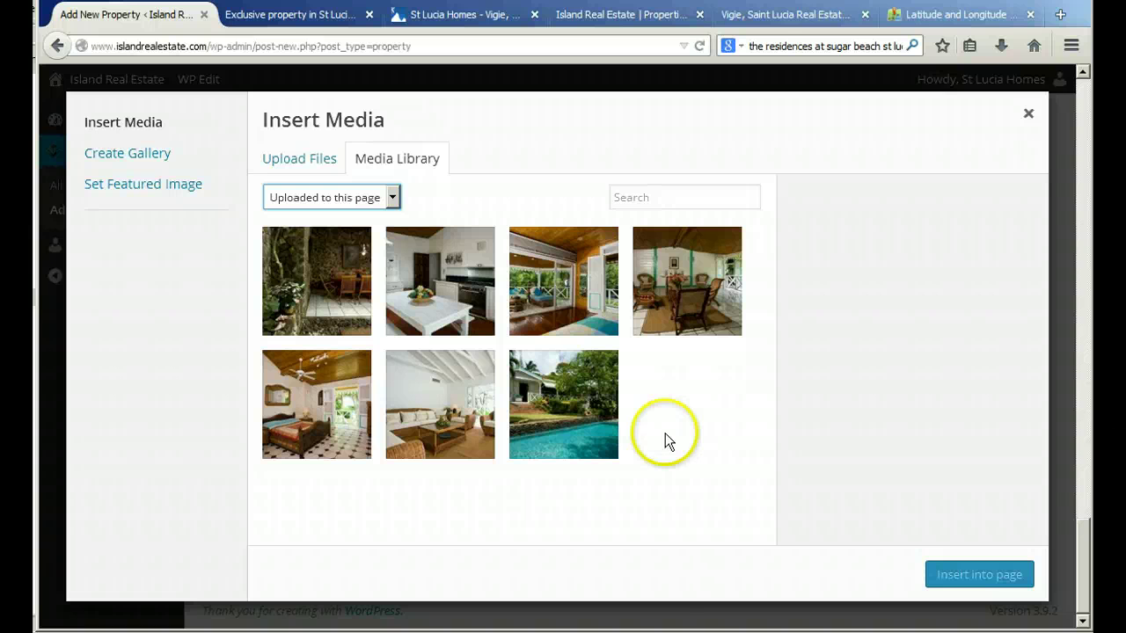
{"action": "left_click", "coordinate": [570, 425]}
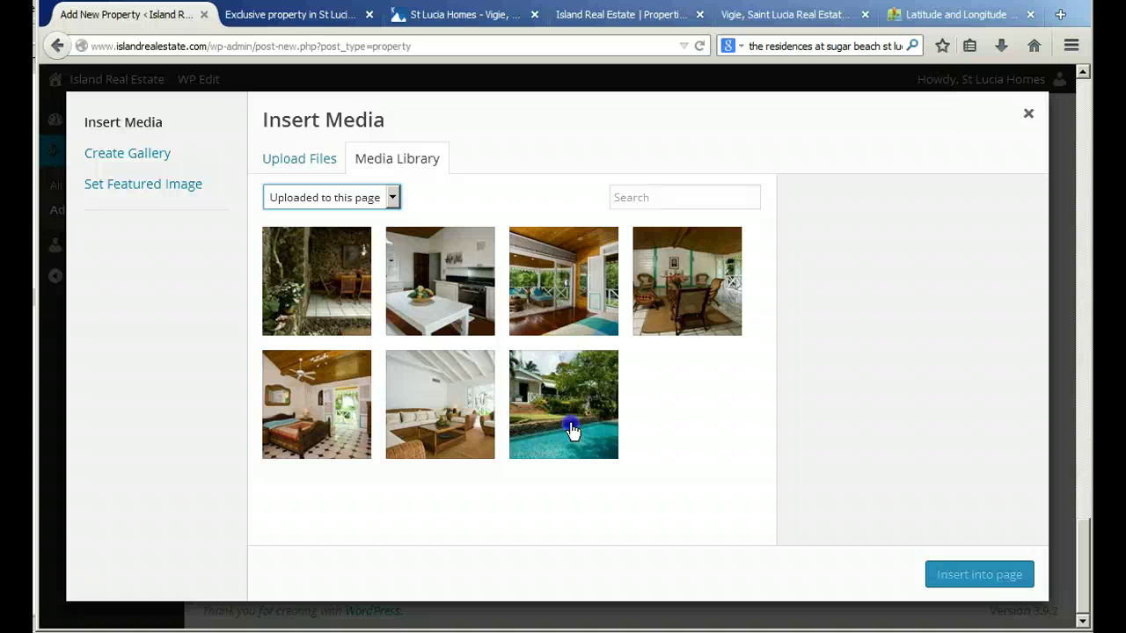
{"action": "left_click_drag", "start_coordinate": [572, 431], "coordinate": [322, 294]}
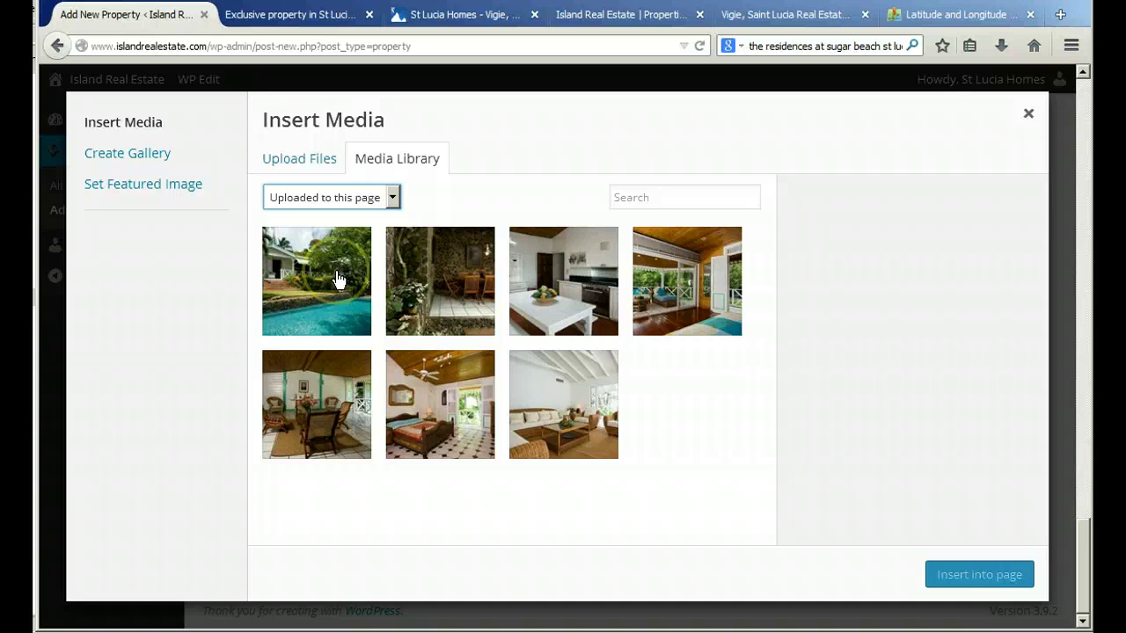
After trying the 516.jpg veranda photo, insert pool photo 217.jpg at the description's top
{"action": "left_click", "coordinate": [704, 266]}
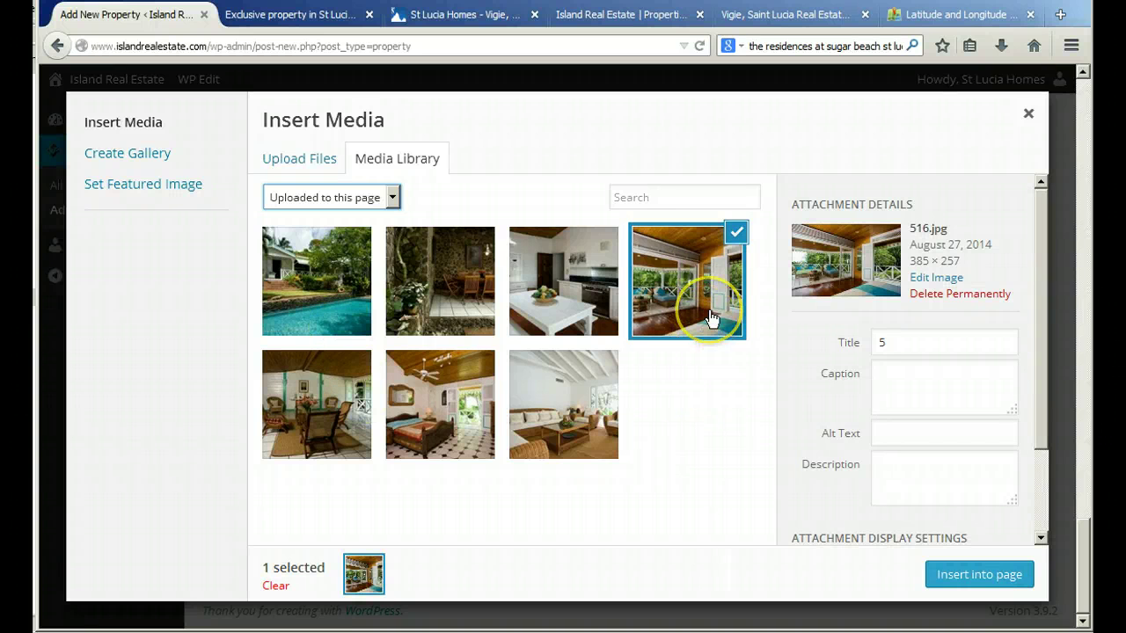
{"action": "left_click_drag", "start_coordinate": [711, 317], "coordinate": [340, 314]}
{"action": "left_click", "coordinate": [332, 308]}
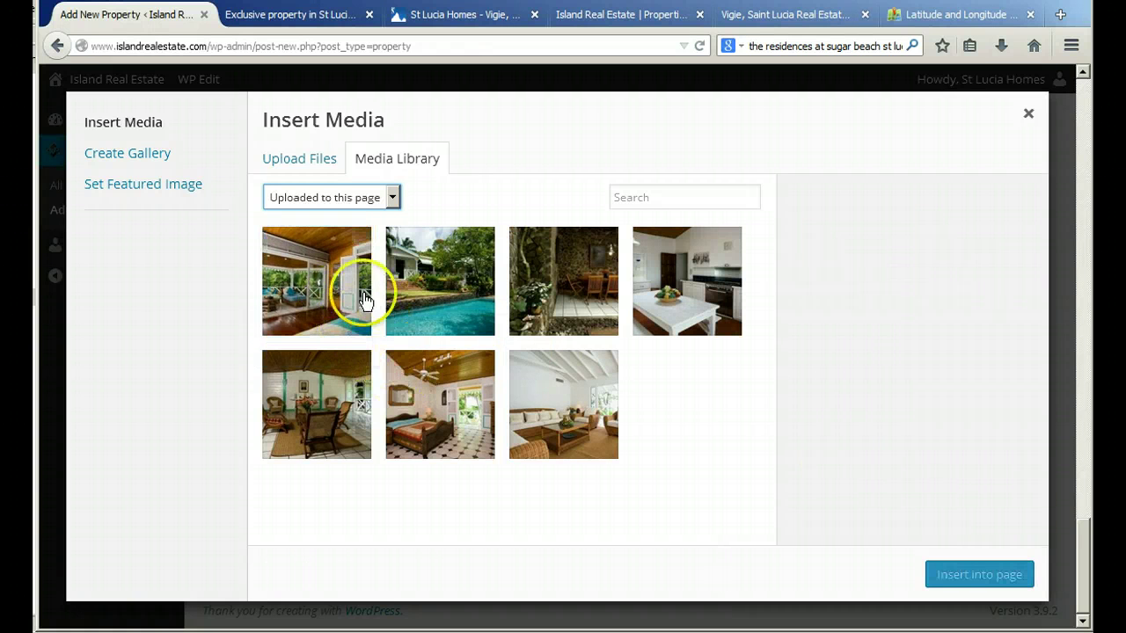
{"action": "left_click", "coordinate": [338, 288]}
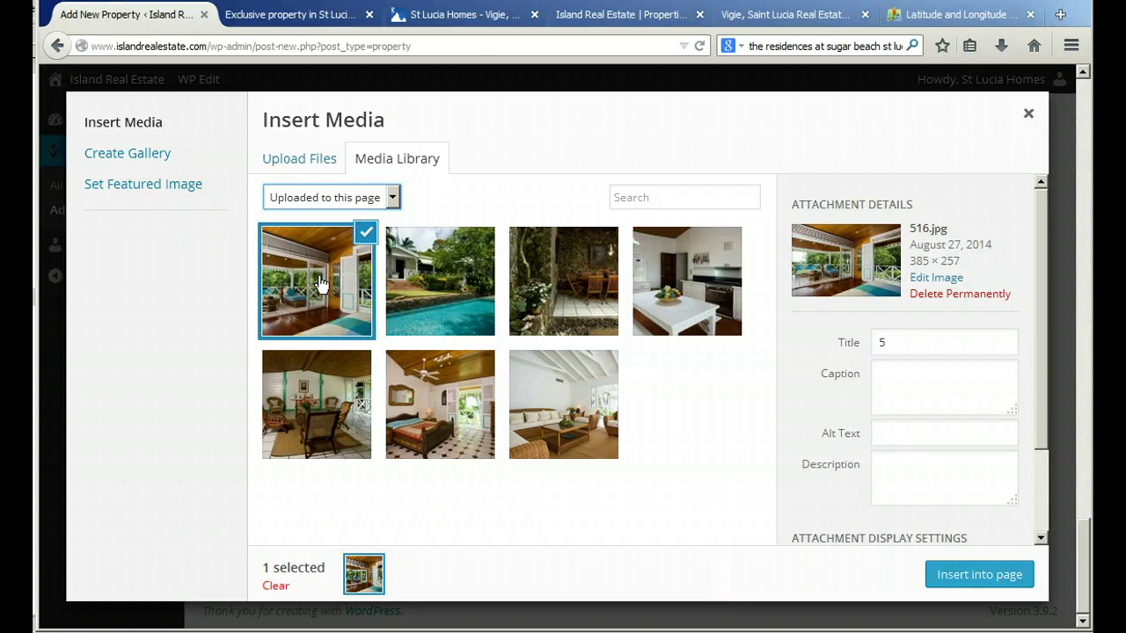
{"action": "left_click", "coordinate": [319, 283]}
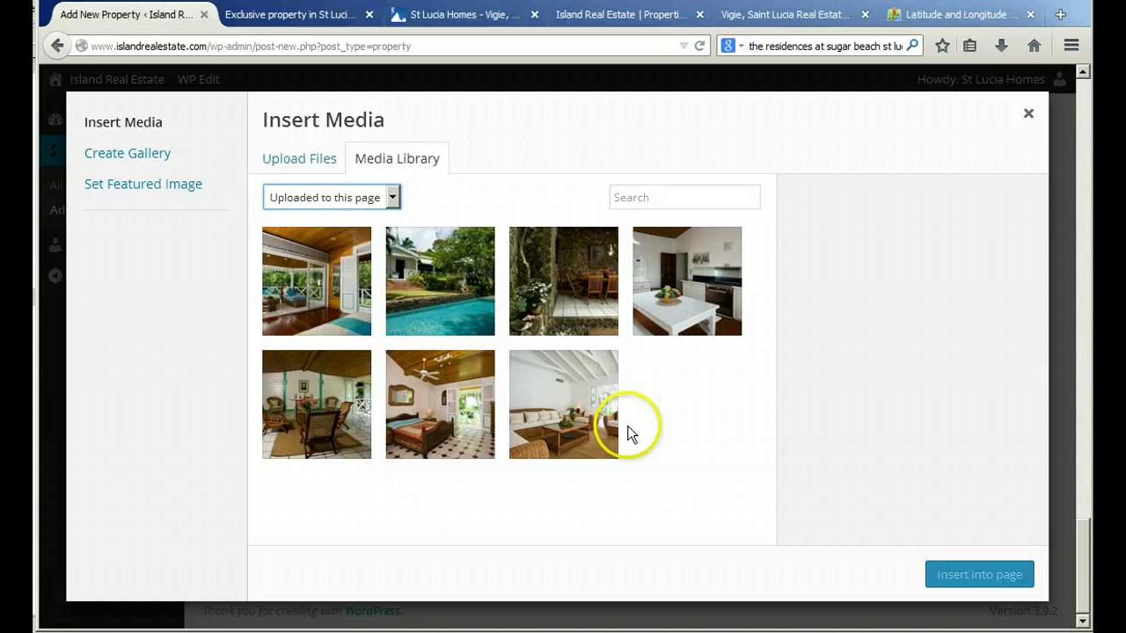
{"action": "left_click", "coordinate": [435, 268]}
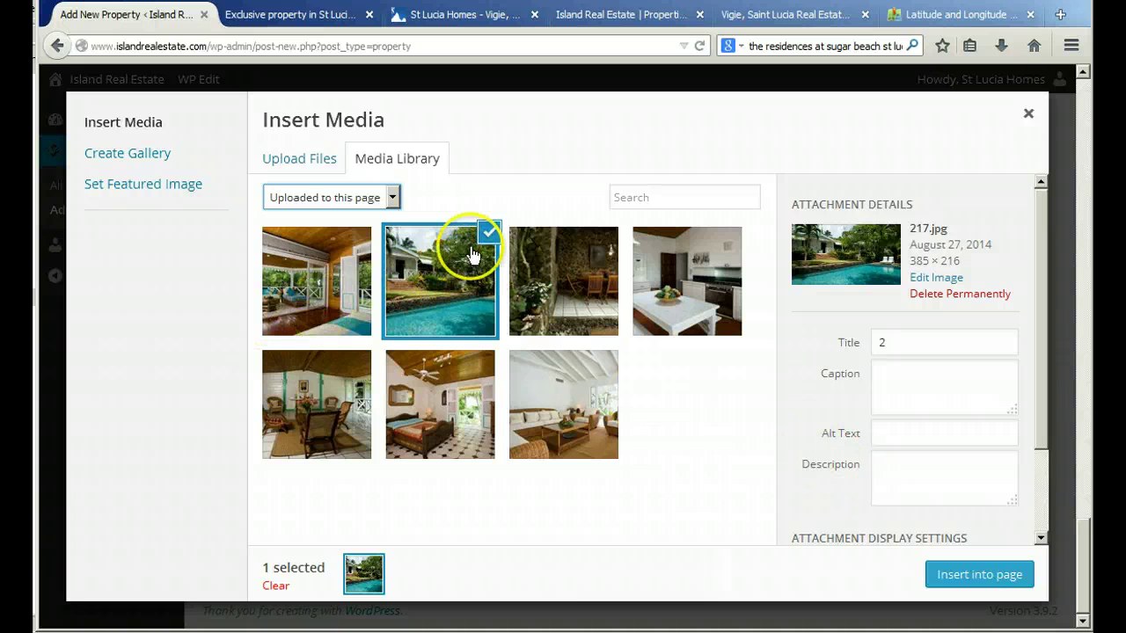
{"action": "left_click", "coordinate": [978, 576]}
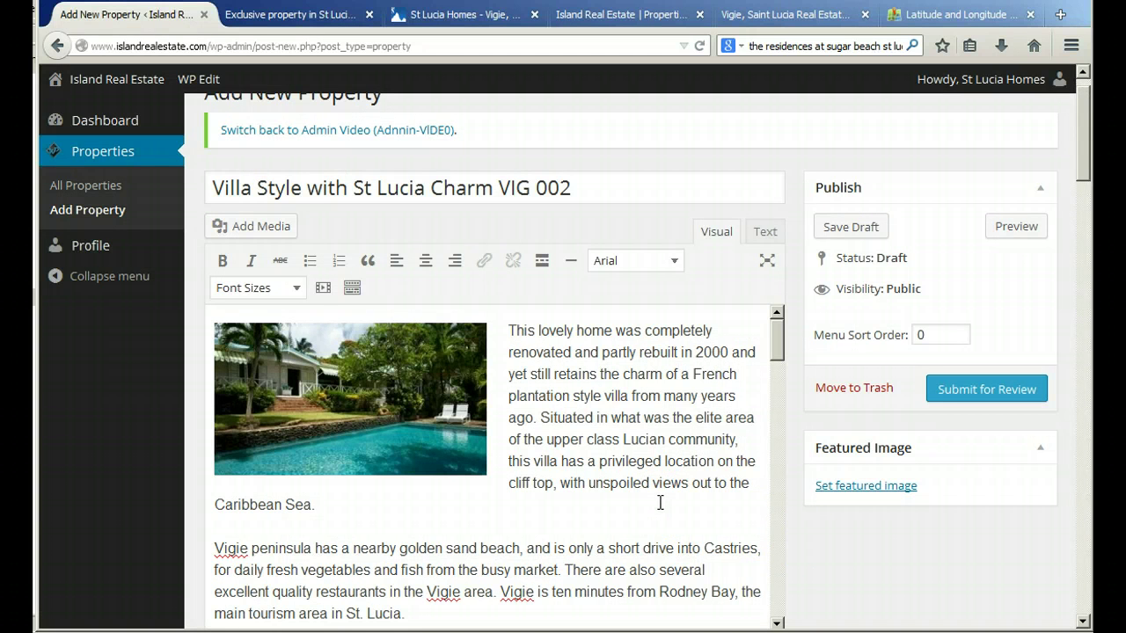
Insert the pool photo 217.jpg at the top of the property description
{"action": "scroll", "coordinate": [660, 504], "scroll_direction": "up", "scroll_amount": 1}
{"action": "scroll", "coordinate": [661, 457], "scroll_direction": "down", "scroll_amount": 3}
{"action": "left_click", "coordinate": [667, 405]}
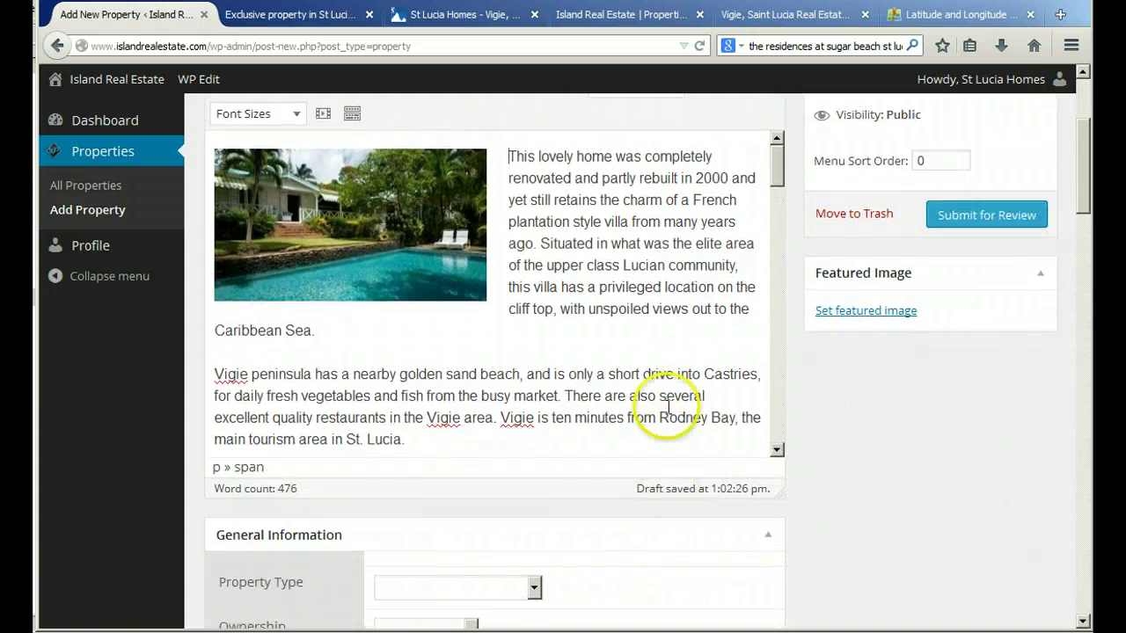
{"action": "left_click", "coordinate": [403, 227]}
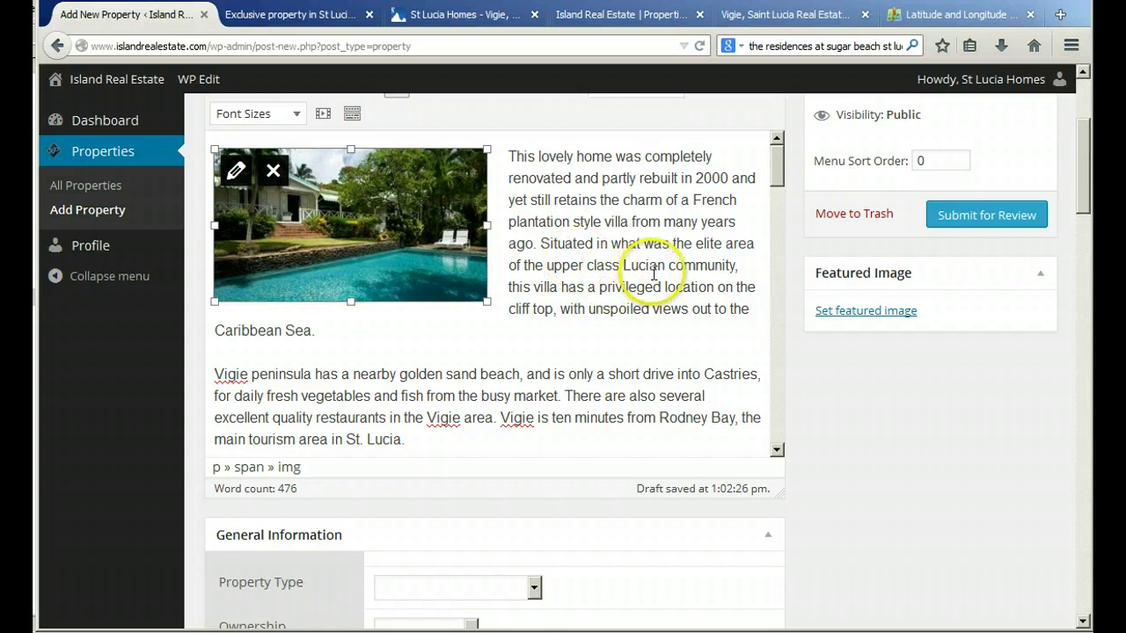
{"action": "scroll", "coordinate": [651, 275], "scroll_direction": "up", "scroll_amount": 1}
{"action": "scroll", "coordinate": [654, 273], "scroll_direction": "up", "scroll_amount": 1}
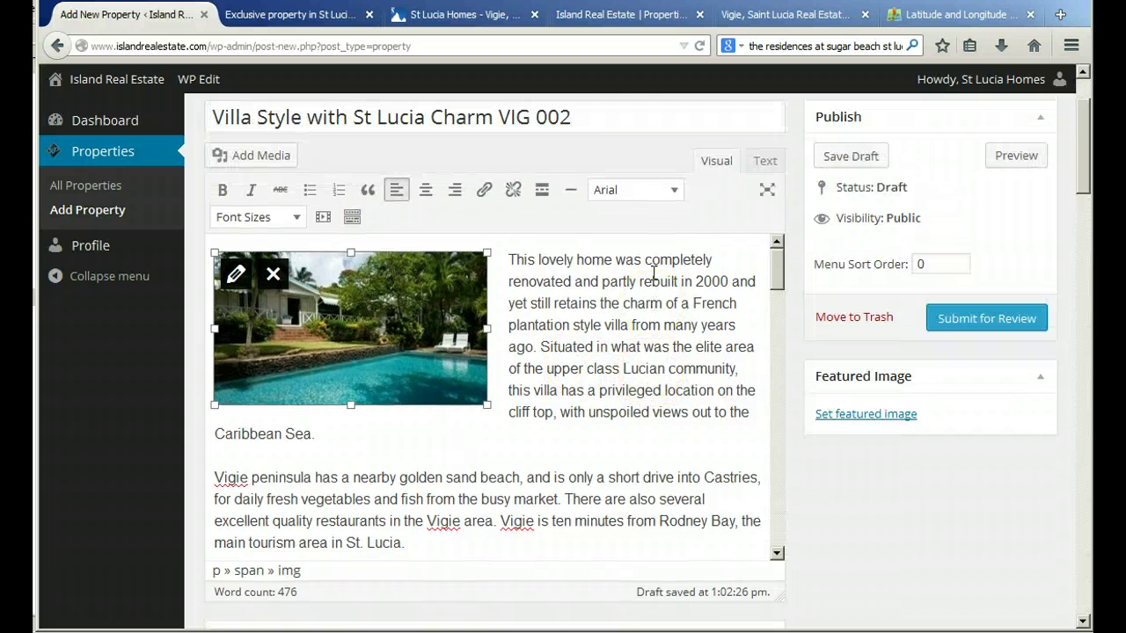
{"action": "left_click", "coordinate": [647, 359]}
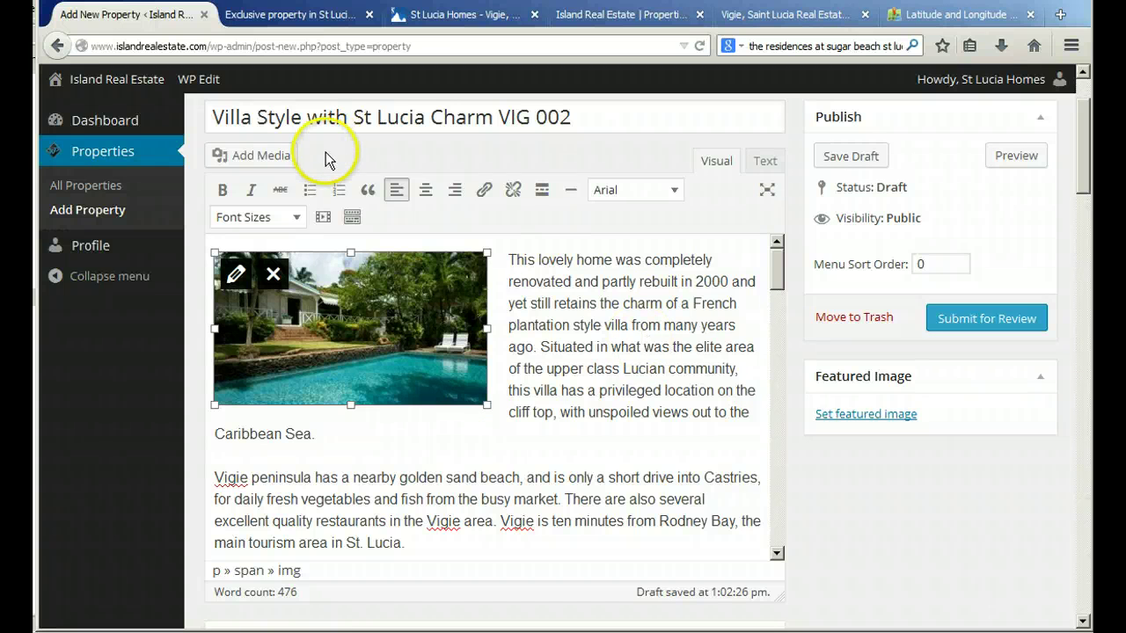
{"action": "left_click", "coordinate": [253, 155]}
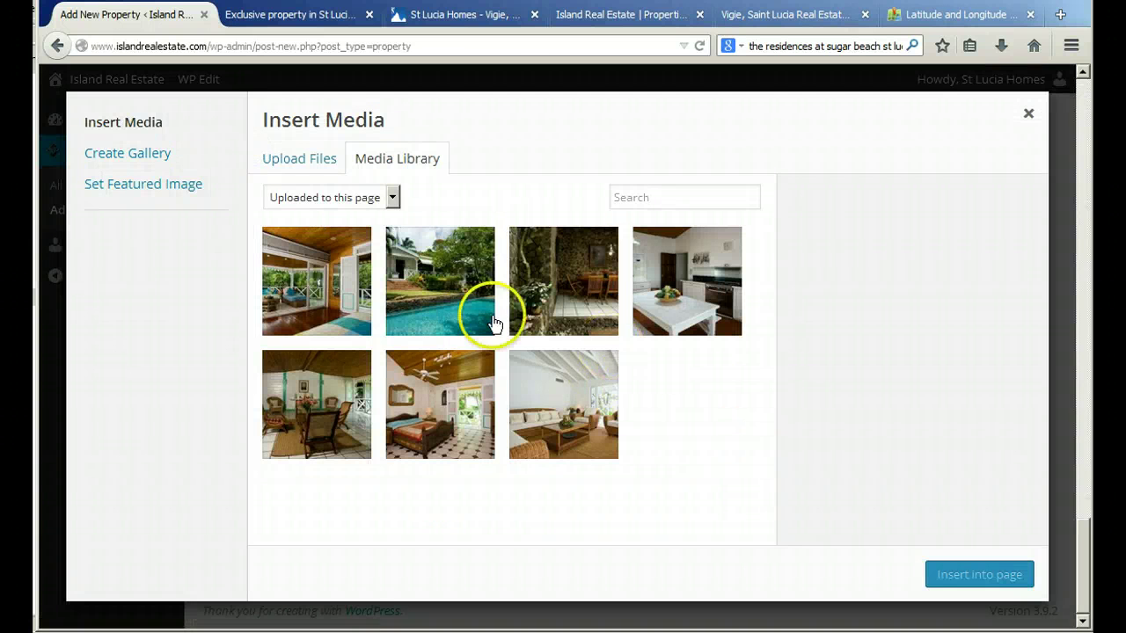
{"action": "left_click", "coordinate": [440, 282]}
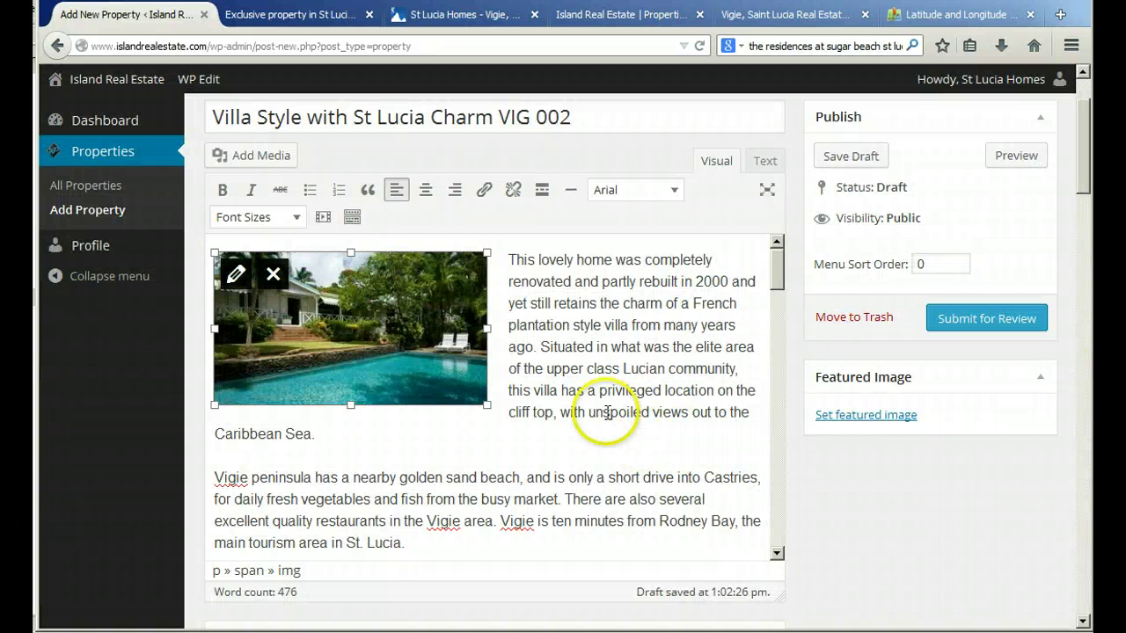
Move down past the description to the General Information fields
{"action": "scroll", "coordinate": [618, 408], "scroll_direction": "down", "scroll_amount": 5}
{"action": "scroll", "coordinate": [619, 408], "scroll_direction": "down", "scroll_amount": 10}
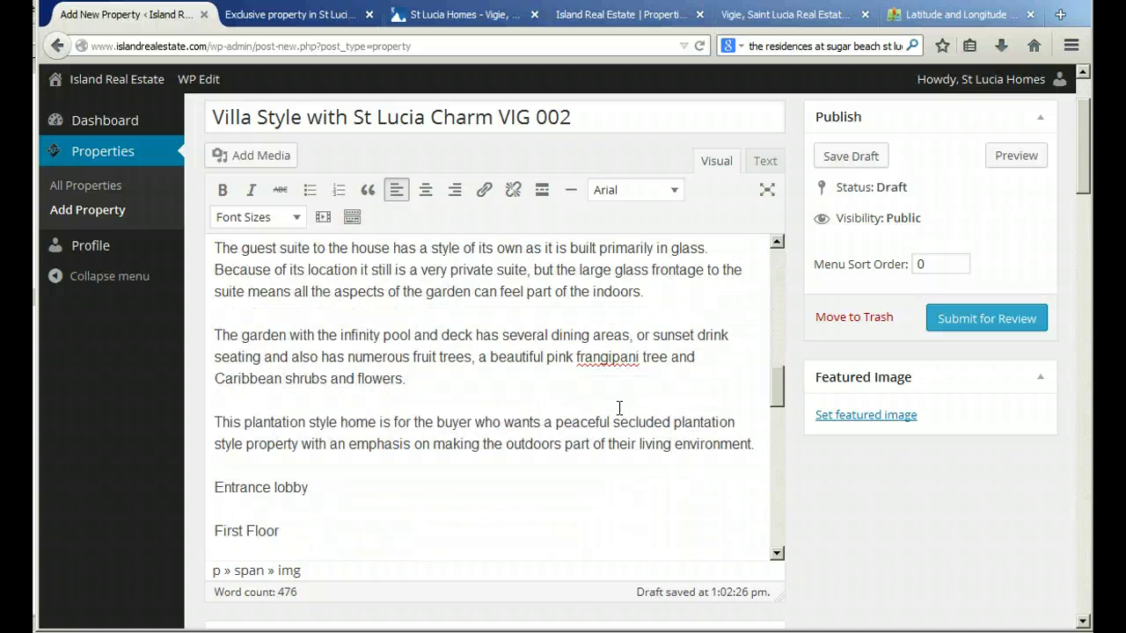
{"action": "scroll", "coordinate": [618, 408], "scroll_direction": "down", "scroll_amount": 10}
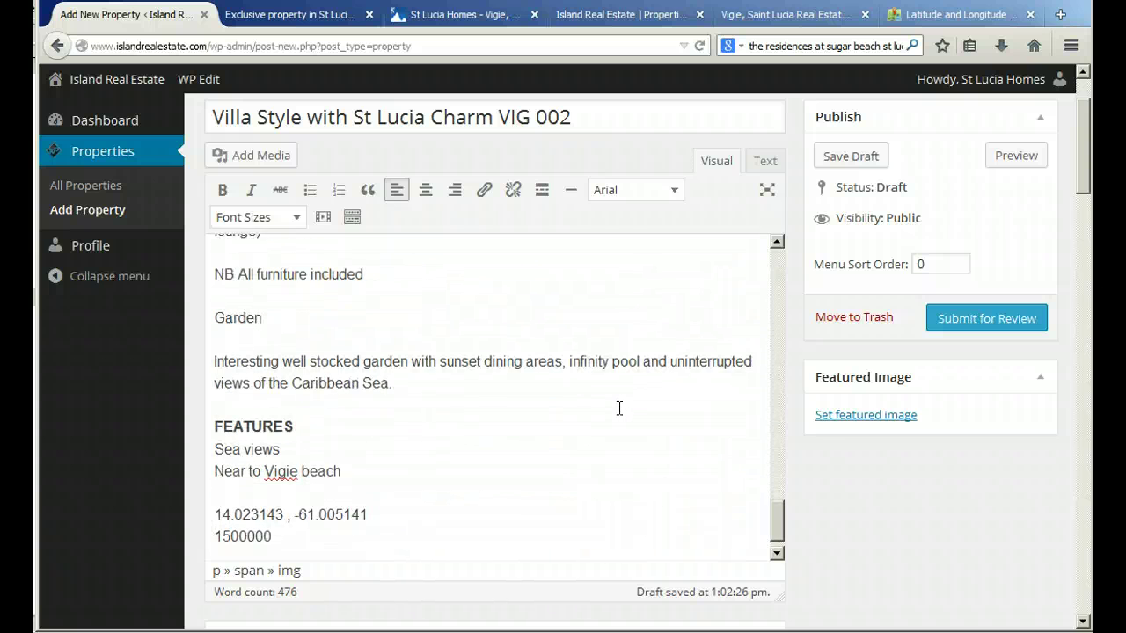
{"action": "left_click", "coordinate": [526, 417]}
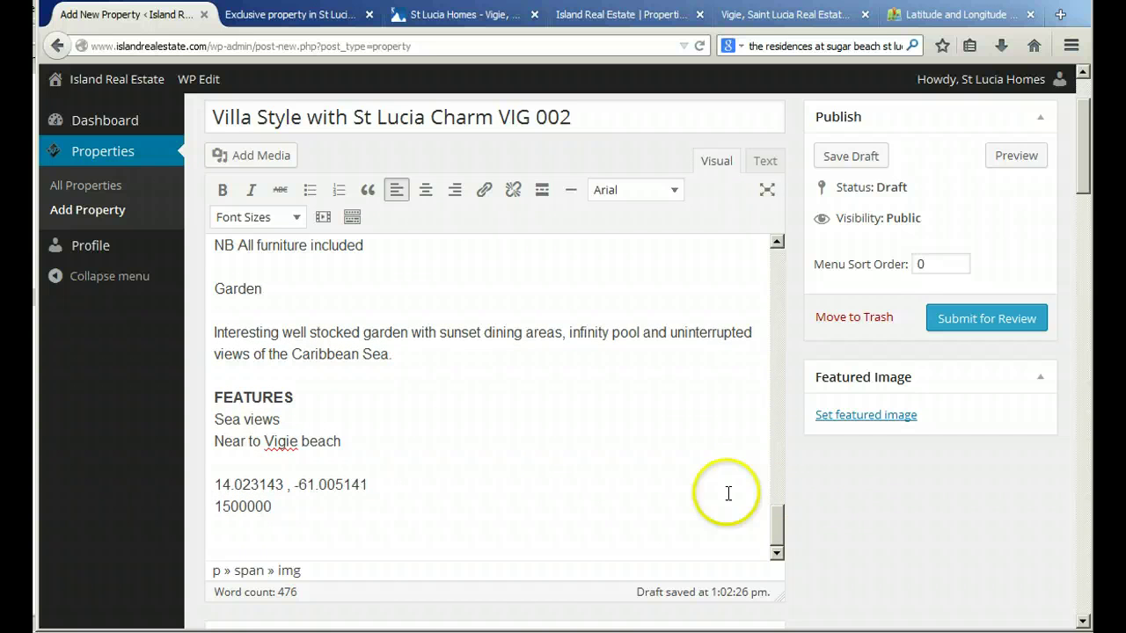
{"action": "scroll", "coordinate": [880, 514], "scroll_direction": "down", "scroll_amount": 2}
{"action": "scroll", "coordinate": [881, 514], "scroll_direction": "down", "scroll_amount": 4}
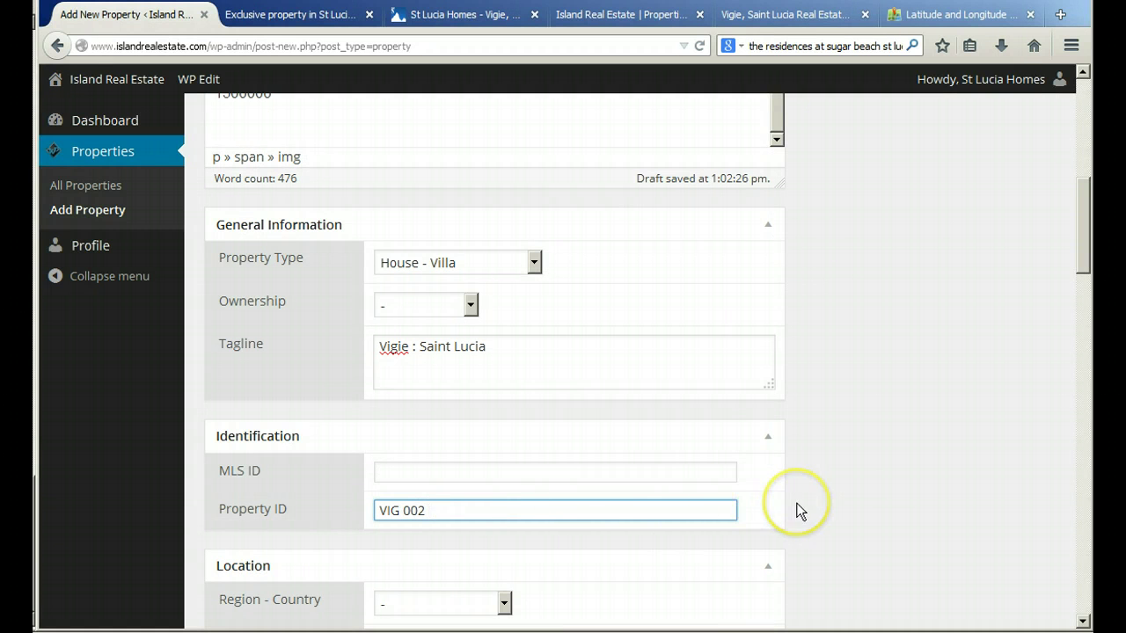
{"action": "scroll", "coordinate": [799, 511], "scroll_direction": "down", "scroll_amount": 2}
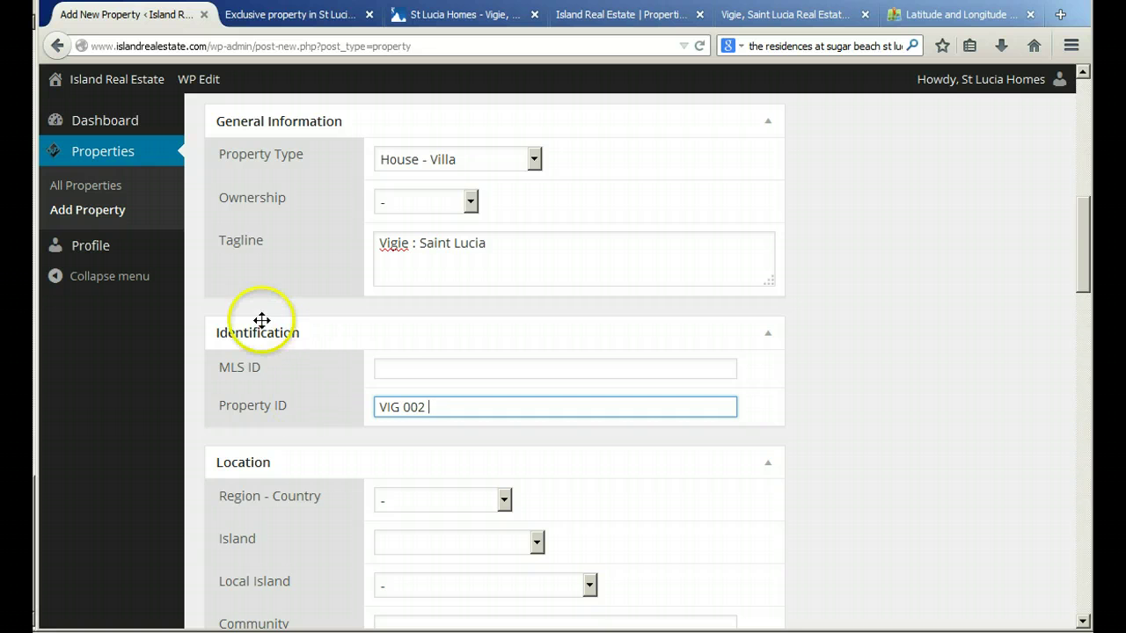
{"action": "left_click", "coordinate": [440, 371]}
{"action": "left_click", "coordinate": [448, 408]}
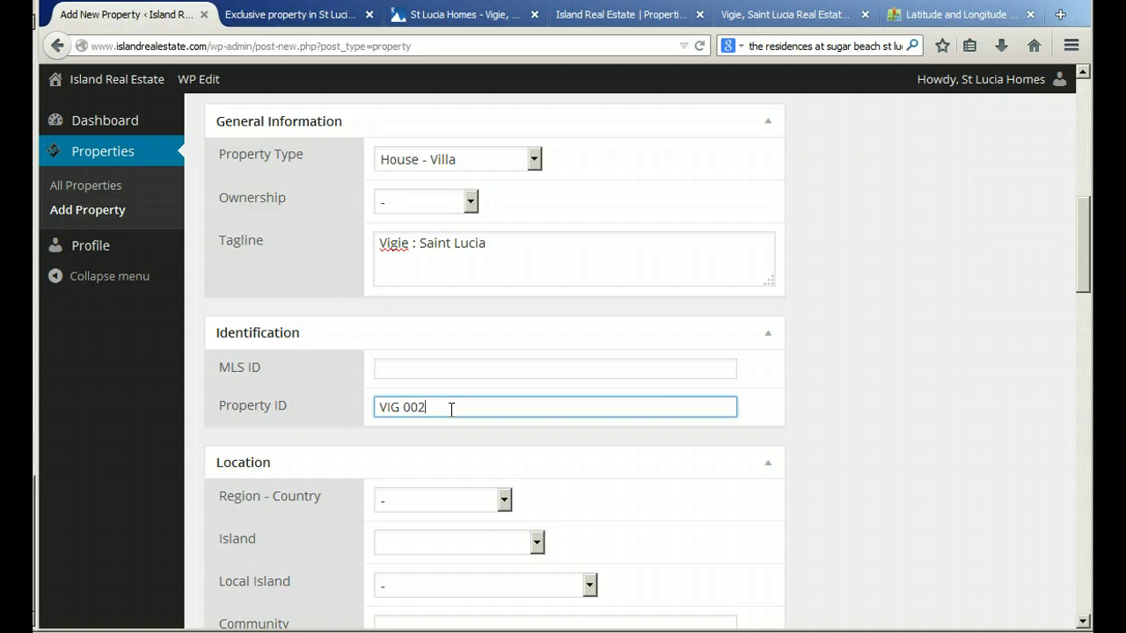
{"action": "scroll", "coordinate": [814, 413], "scroll_direction": "down", "scroll_amount": 2}
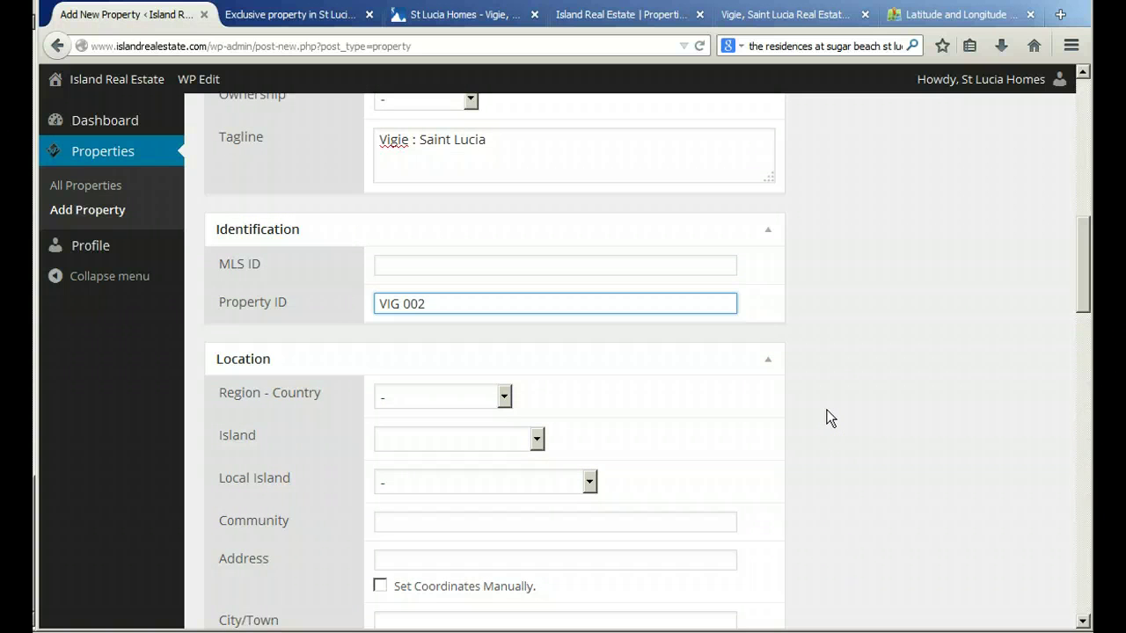
{"action": "scroll", "coordinate": [827, 418], "scroll_direction": "down", "scroll_amount": 2}
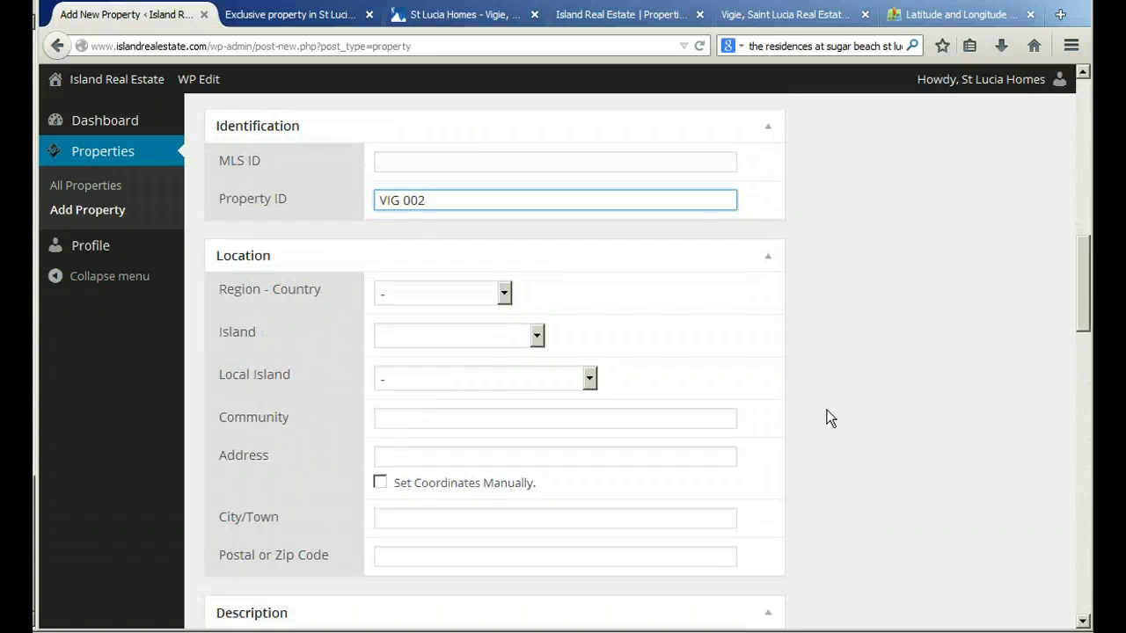
Set the location region to Caribbean and the island to St Lucia
{"action": "left_click", "coordinate": [455, 294]}
{"action": "left_click", "coordinate": [444, 352]}
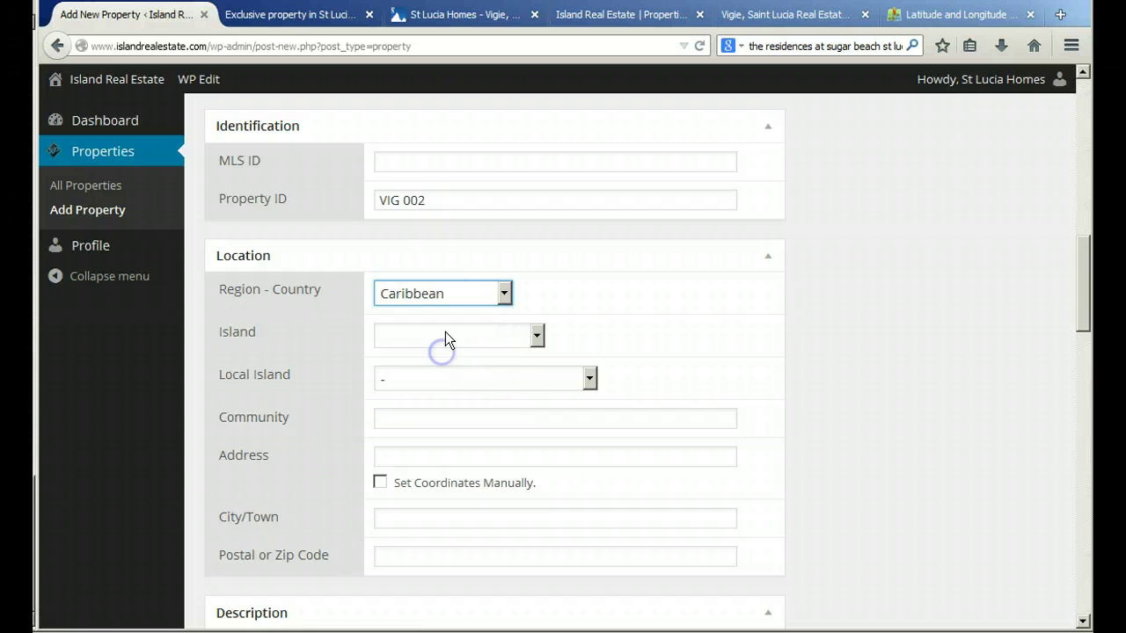
{"action": "left_click", "coordinate": [443, 334]}
{"action": "scroll", "coordinate": [466, 581], "scroll_direction": "down", "scroll_amount": 2}
{"action": "scroll", "coordinate": [468, 581], "scroll_direction": "down", "scroll_amount": 2}
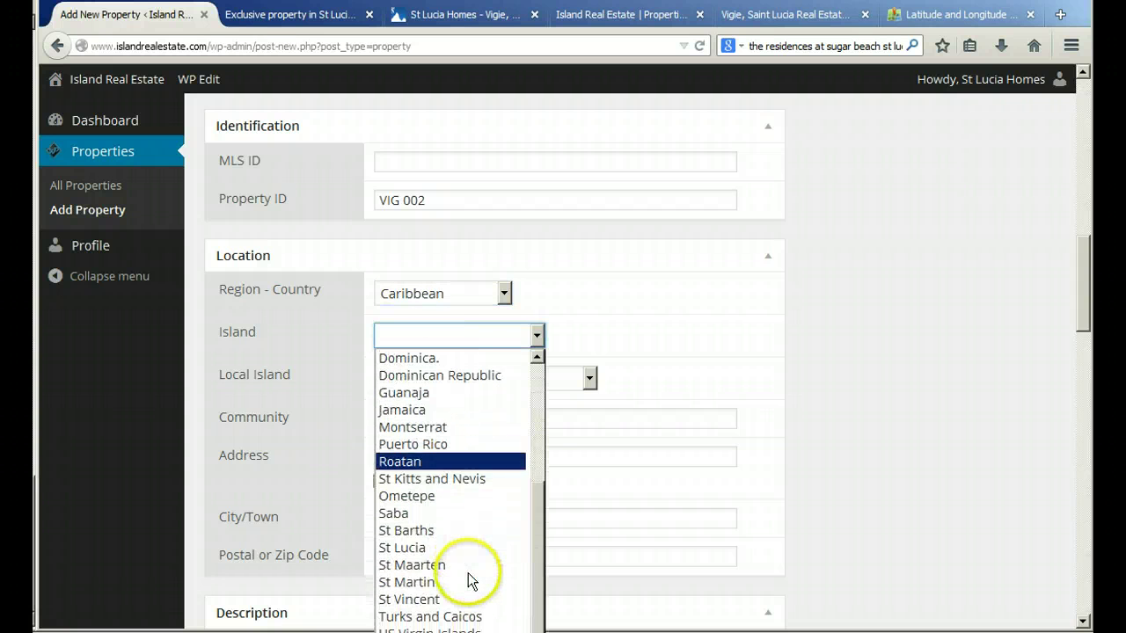
{"action": "left_click", "coordinate": [467, 540]}
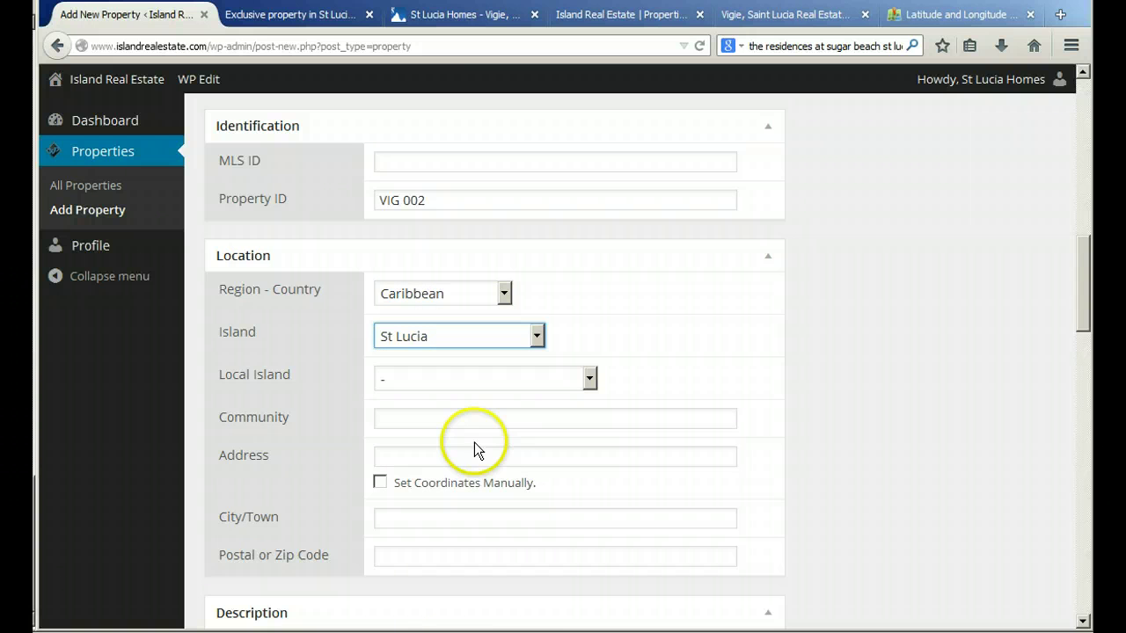
Enable Set Coordinates Manually and put the cursor in the empty Latitude field
{"action": "left_click", "coordinate": [457, 421]}
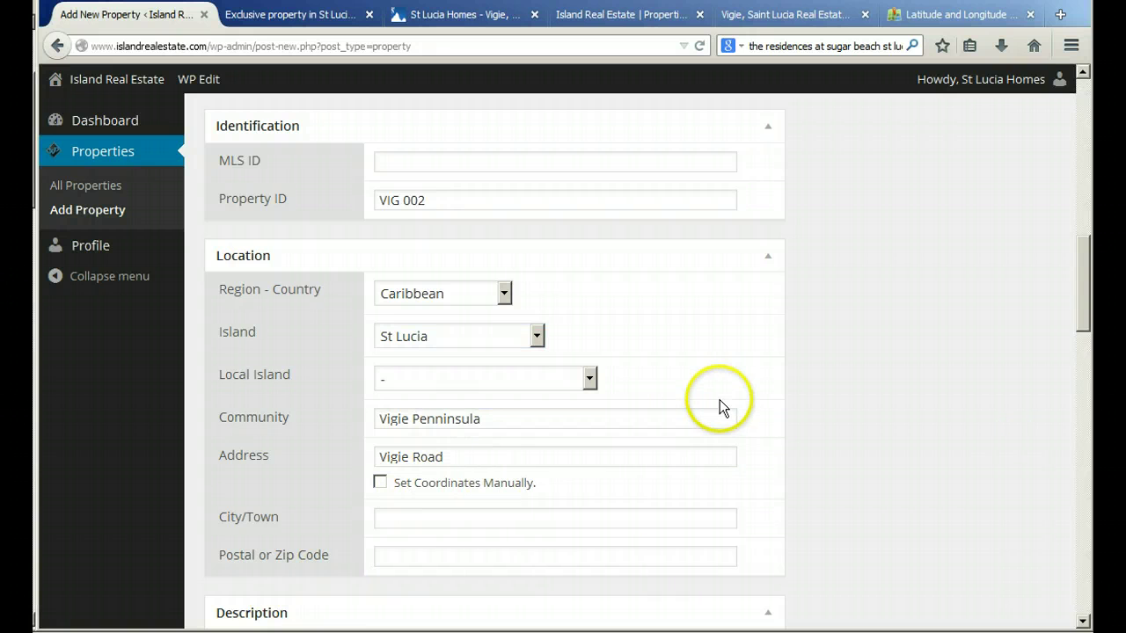
{"action": "scroll", "coordinate": [720, 400], "scroll_direction": "down", "scroll_amount": 2}
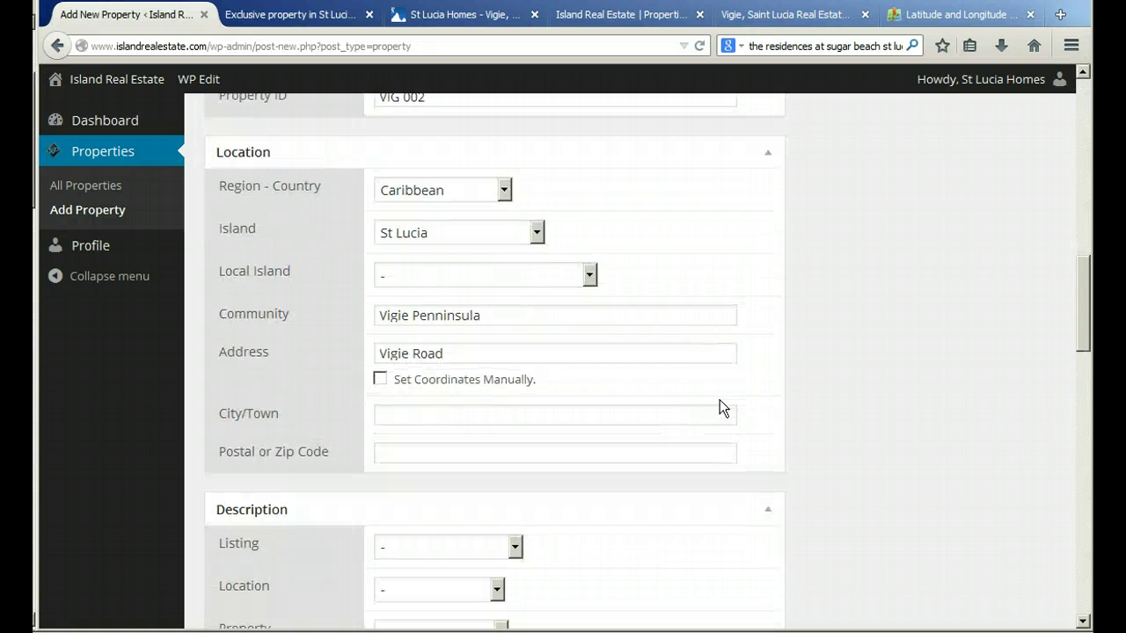
{"action": "left_click", "coordinate": [379, 378]}
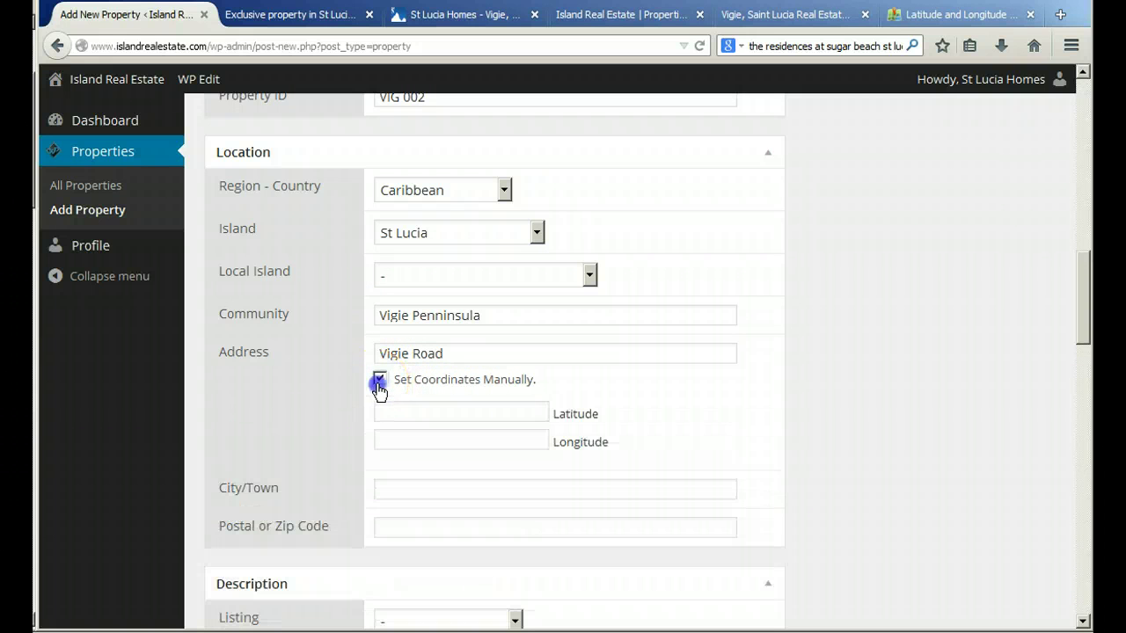
{"action": "left_click", "coordinate": [480, 412]}
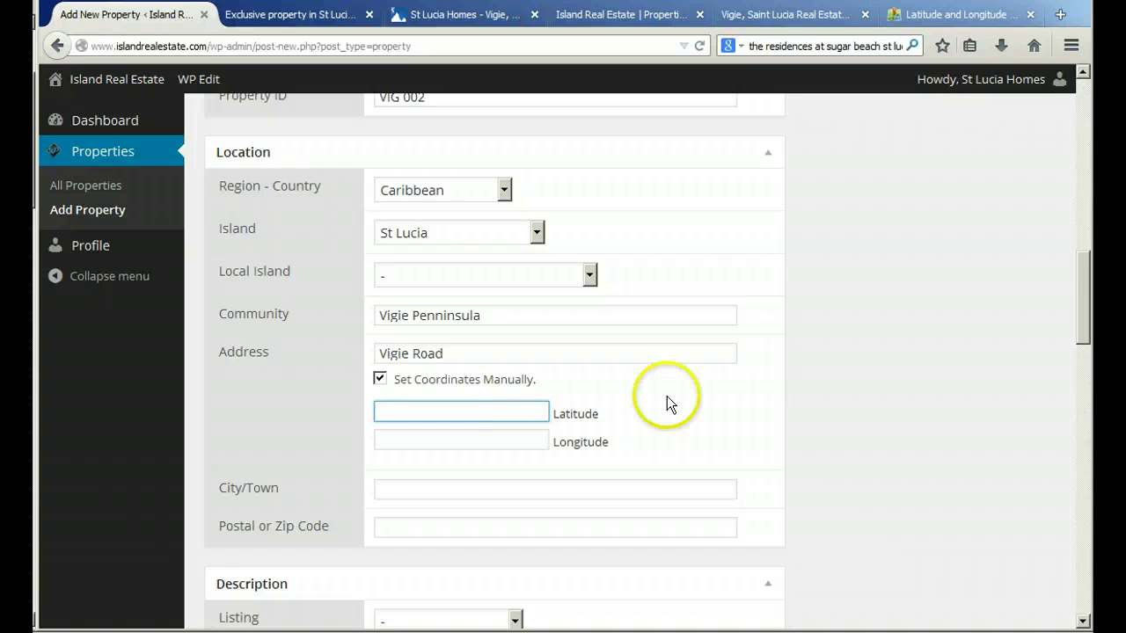
Copy the Vigie St Lucia coordinates 14.023143, -61.005141 from the LatLong.net map popup
{"action": "left_click", "coordinate": [944, 23]}
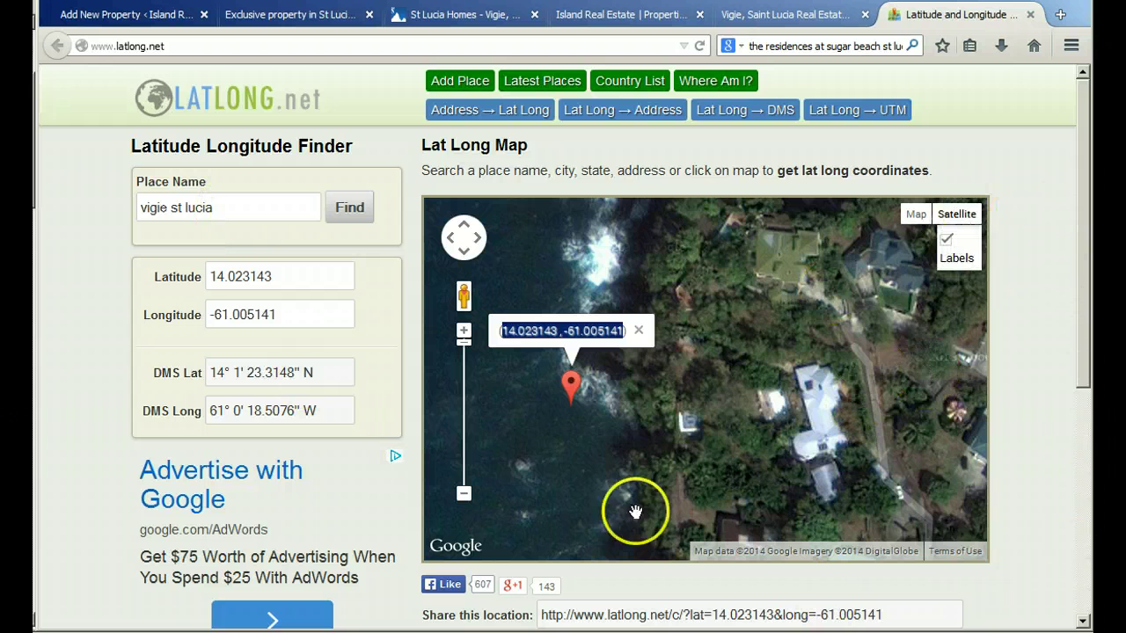
{"action": "left_click", "coordinate": [464, 497]}
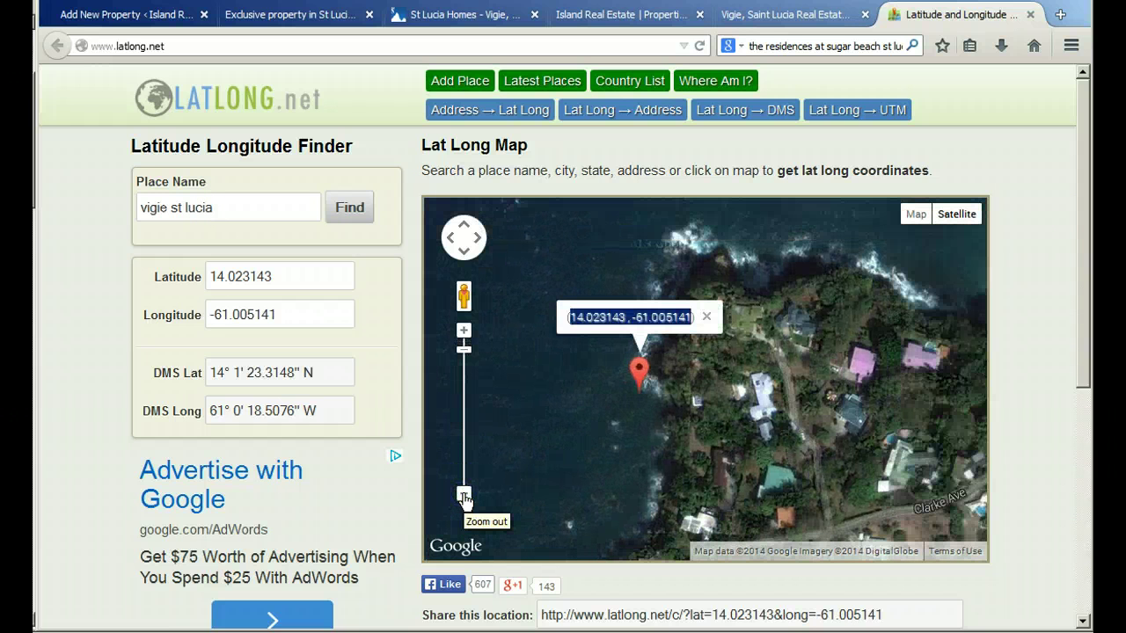
{"action": "left_click", "coordinate": [463, 331]}
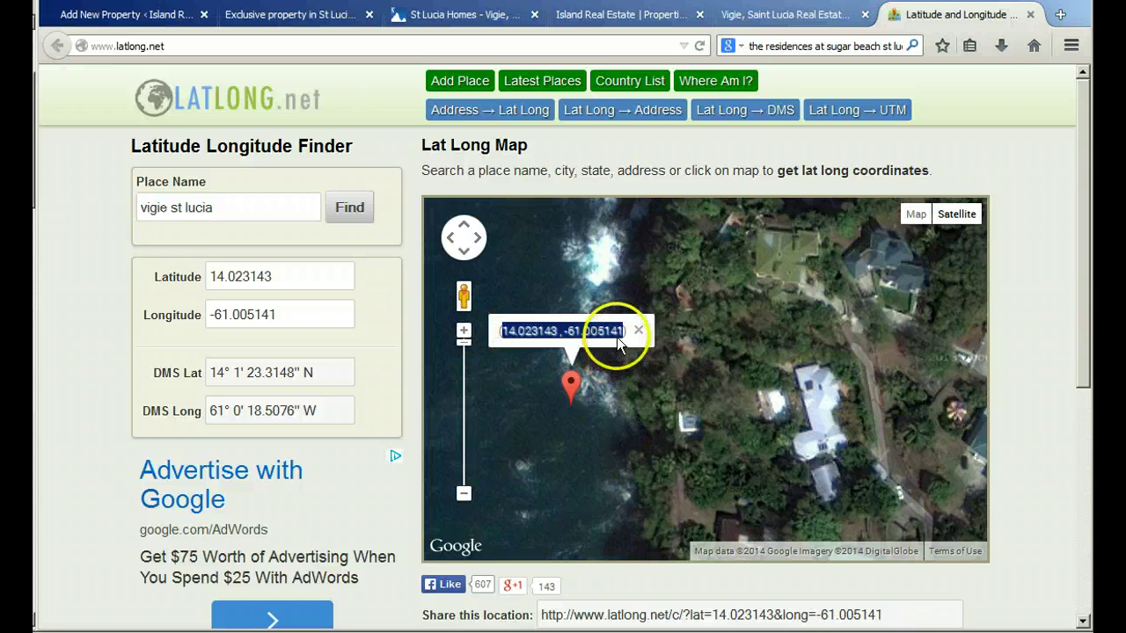
{"action": "left_click", "coordinate": [610, 330]}
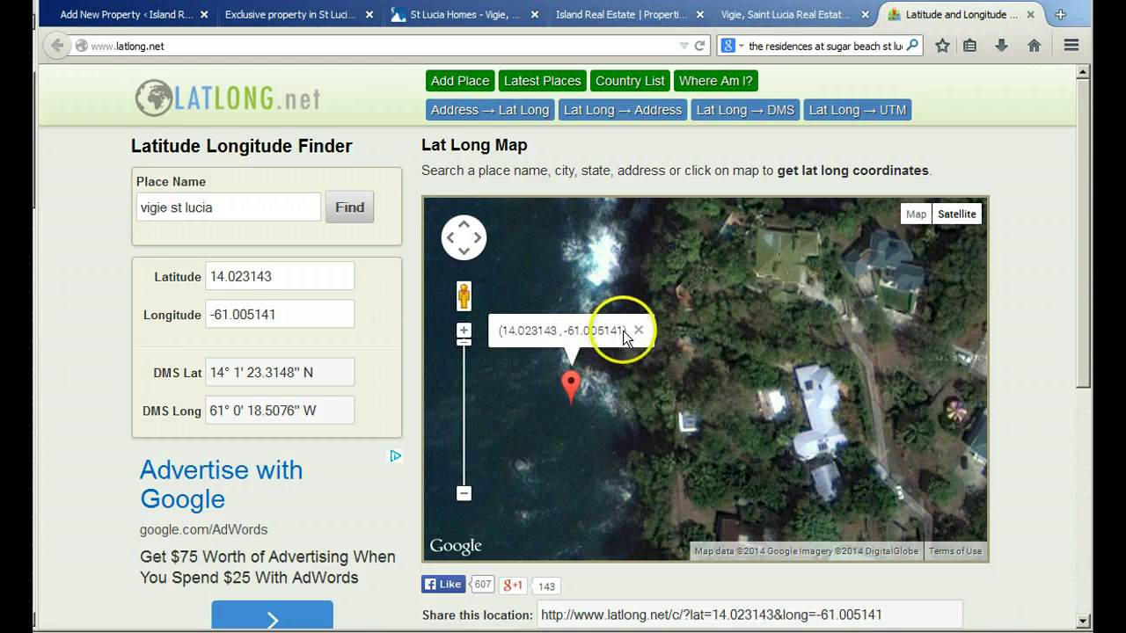
{"action": "left_click_drag", "start_coordinate": [621, 332], "coordinate": [509, 343]}
{"action": "key", "text": "ctrl+c"}
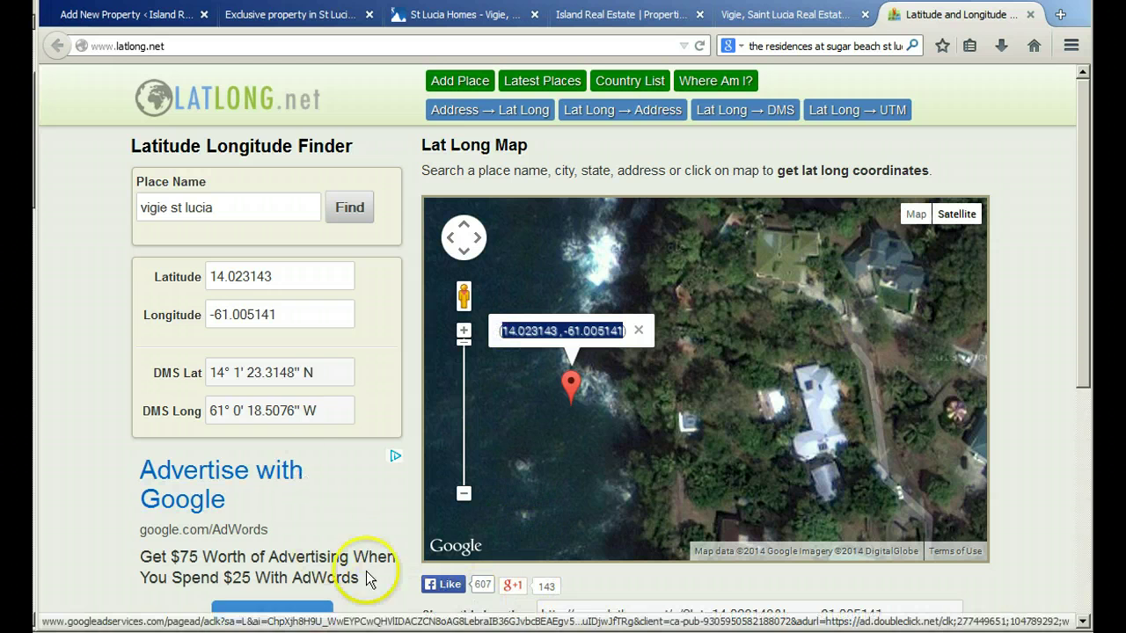
{"action": "left_click", "coordinate": [136, 27]}
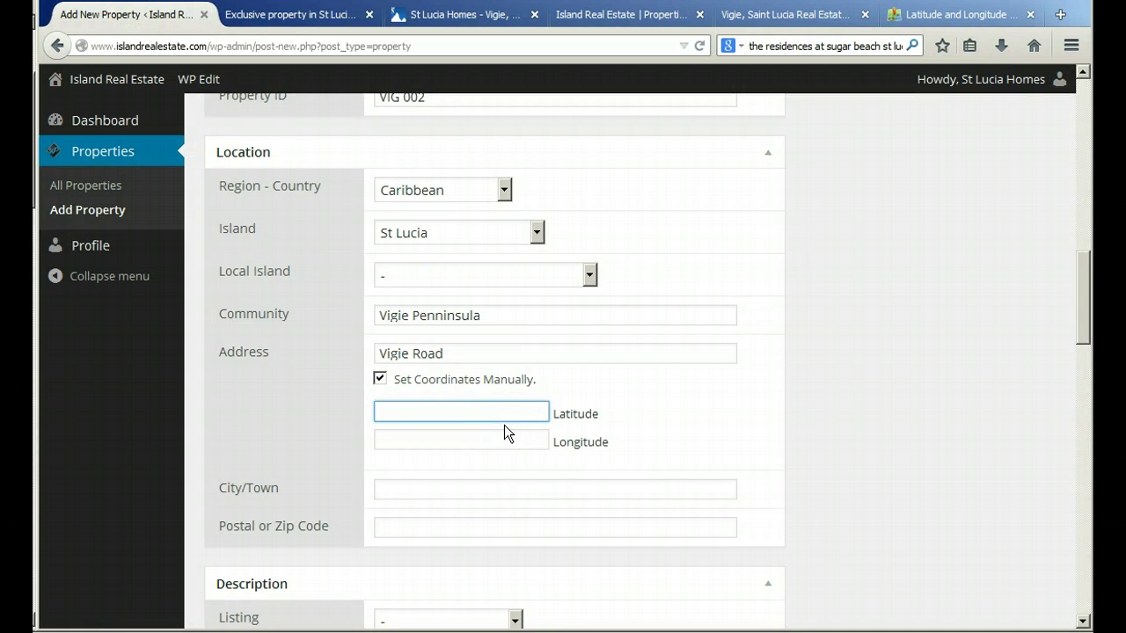
Split the pasted coordinates into Latitude 14.023143 and Longitude -61.005141
{"action": "key", "text": "ctrl+v"}
{"action": "left_click_drag", "start_coordinate": [517, 410], "coordinate": [452, 409]}
{"action": "key", "text": "ctrl+c"}
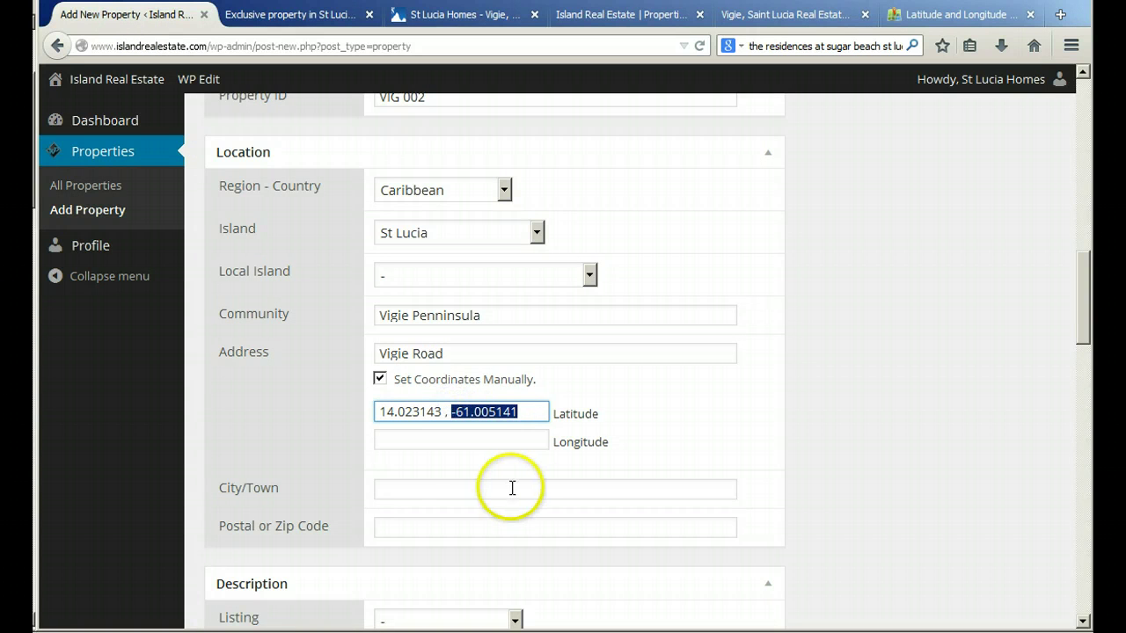
{"action": "left_click", "coordinate": [404, 442]}
{"action": "key", "text": "ctrl+v"}
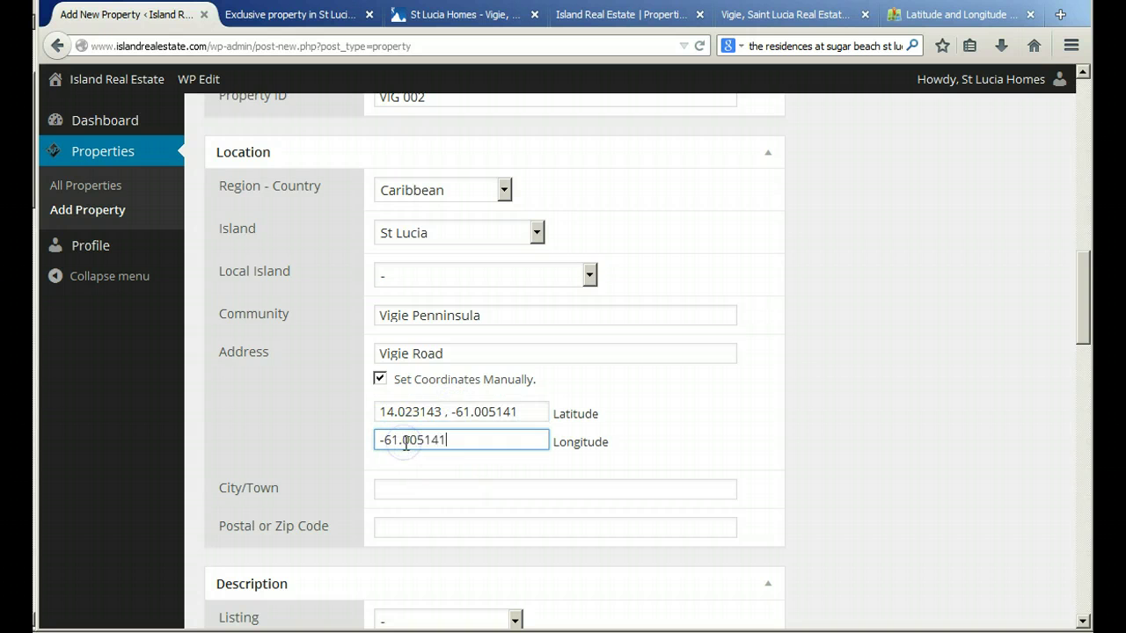
{"action": "left_click", "coordinate": [451, 410]}
{"action": "left_click_drag", "start_coordinate": [446, 410], "coordinate": [567, 410]}
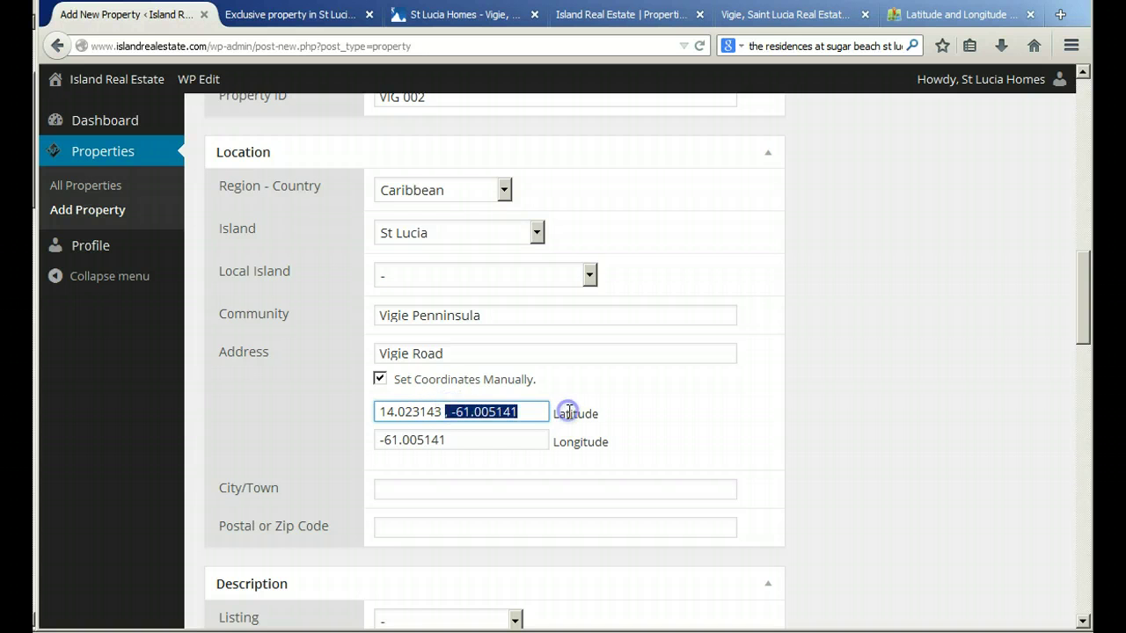
{"action": "key", "text": "Delete"}
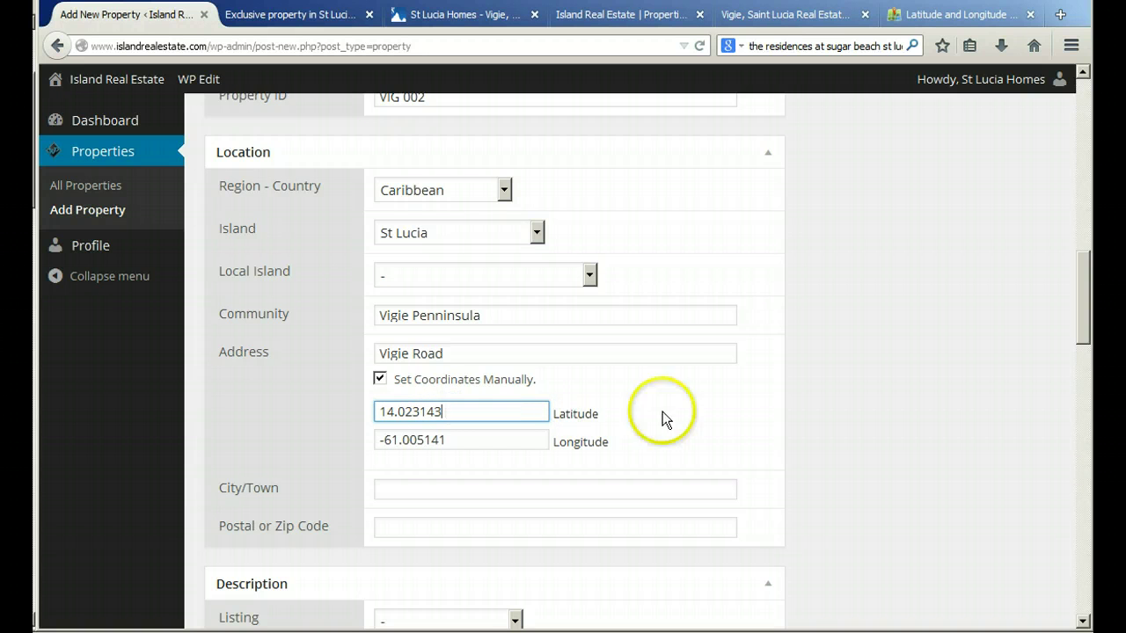
Set the listing's price currency to USD
{"action": "scroll", "coordinate": [727, 392], "scroll_direction": "down", "scroll_amount": 2}
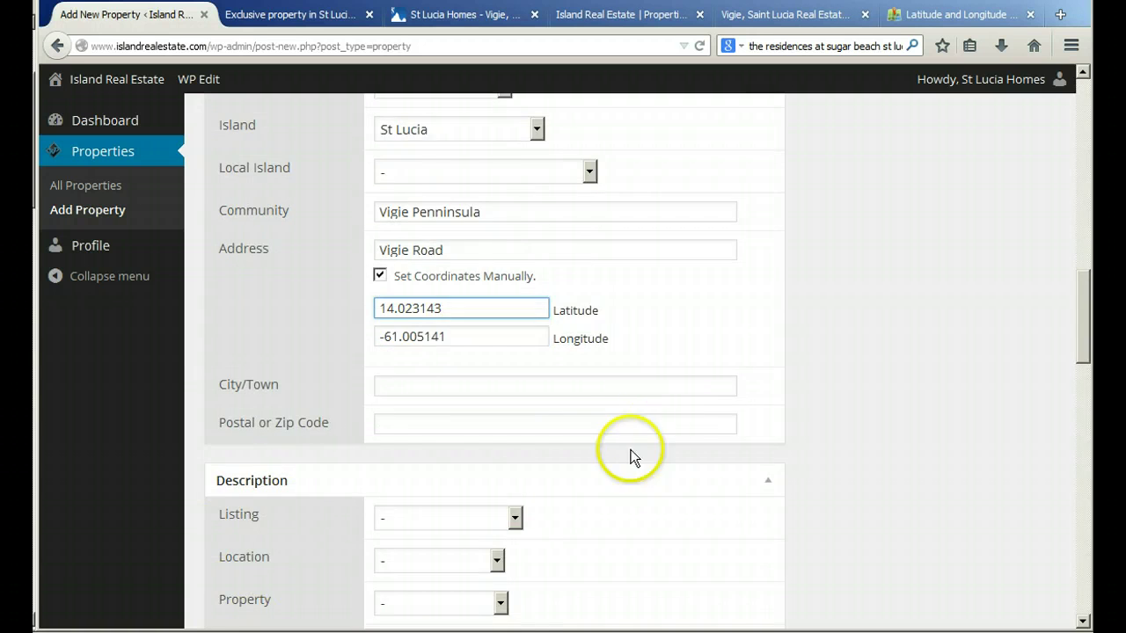
{"action": "scroll", "coordinate": [648, 445], "scroll_direction": "down", "scroll_amount": 2}
{"action": "scroll", "coordinate": [528, 545], "scroll_direction": "down", "scroll_amount": 1}
{"action": "scroll", "coordinate": [535, 531], "scroll_direction": "down", "scroll_amount": 2}
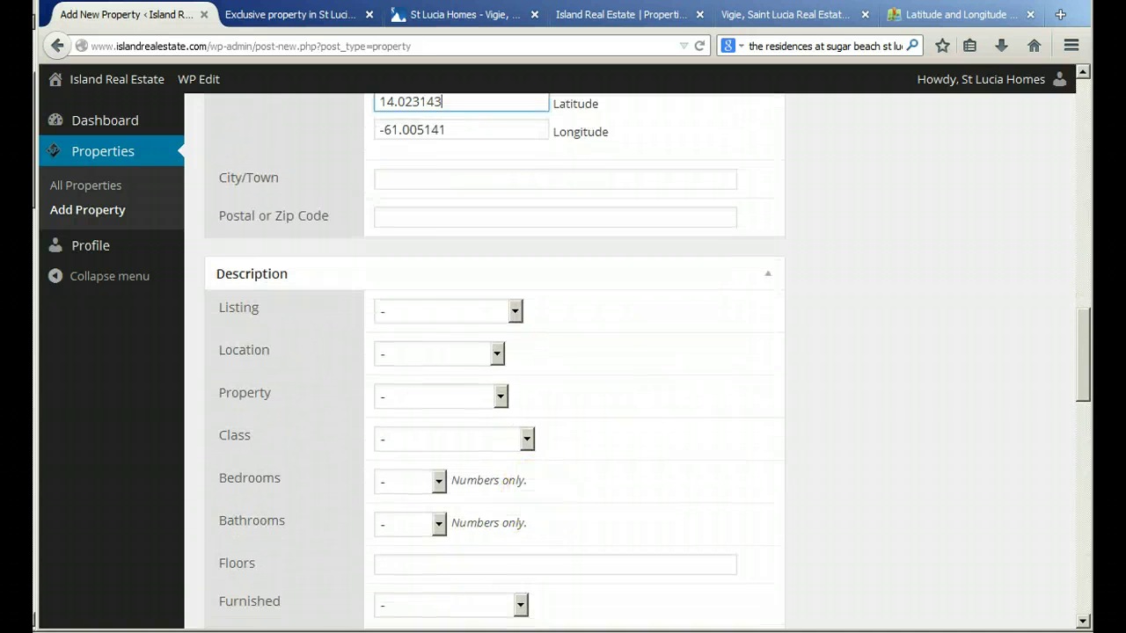
{"action": "left_click", "coordinate": [443, 313]}
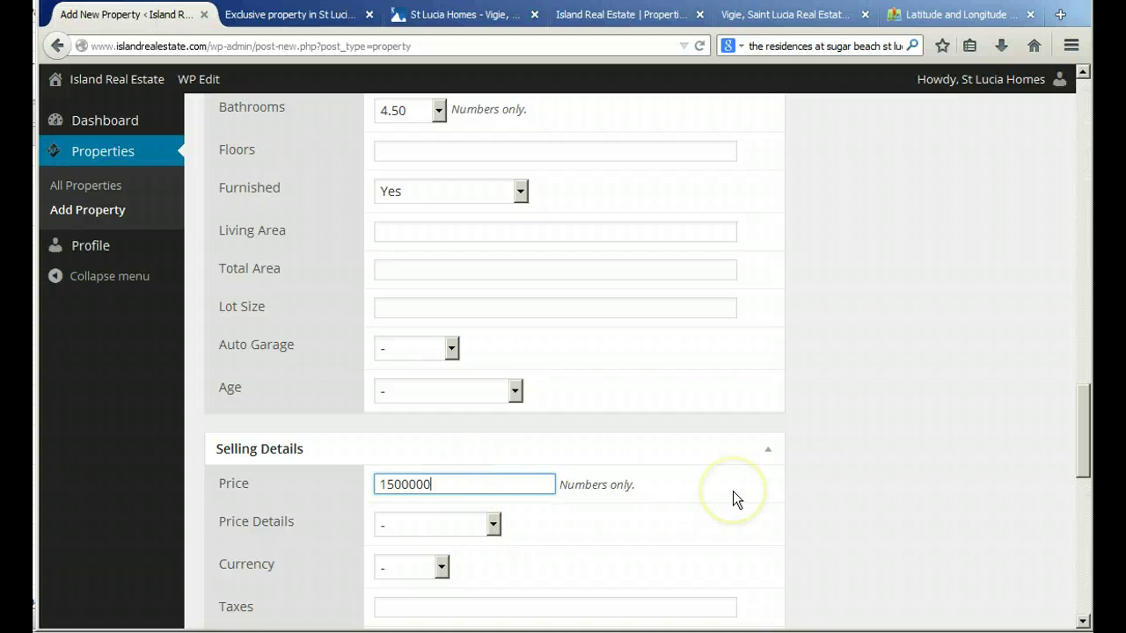
{"action": "scroll", "coordinate": [733, 491], "scroll_direction": "down", "scroll_amount": 2}
{"action": "left_click", "coordinate": [431, 423]}
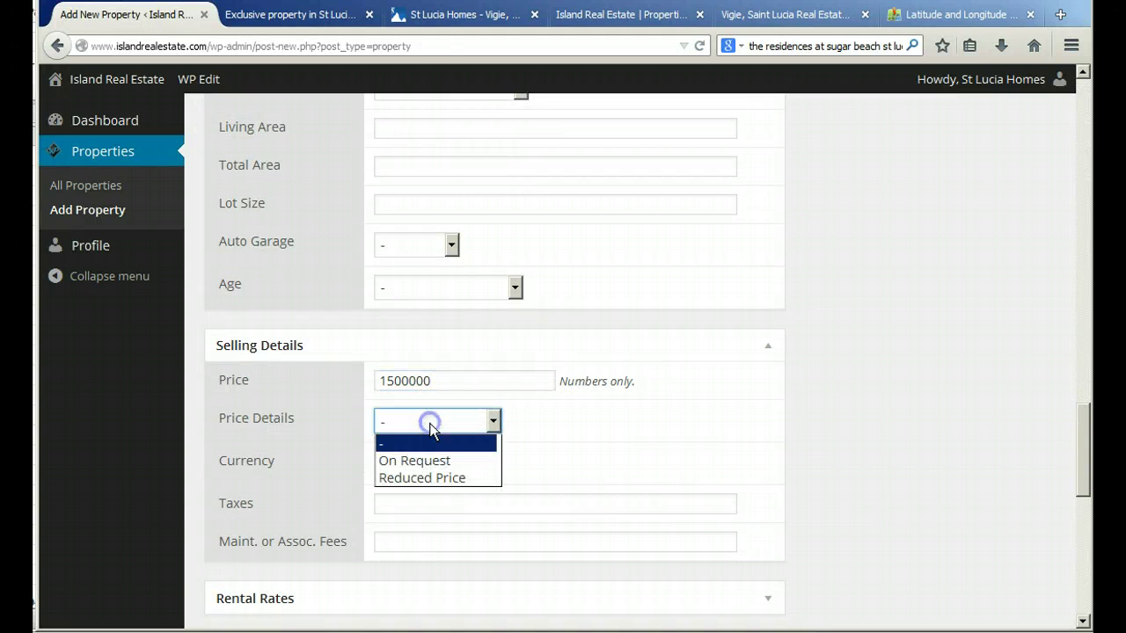
{"action": "left_click", "coordinate": [431, 427]}
{"action": "left_click", "coordinate": [428, 461]}
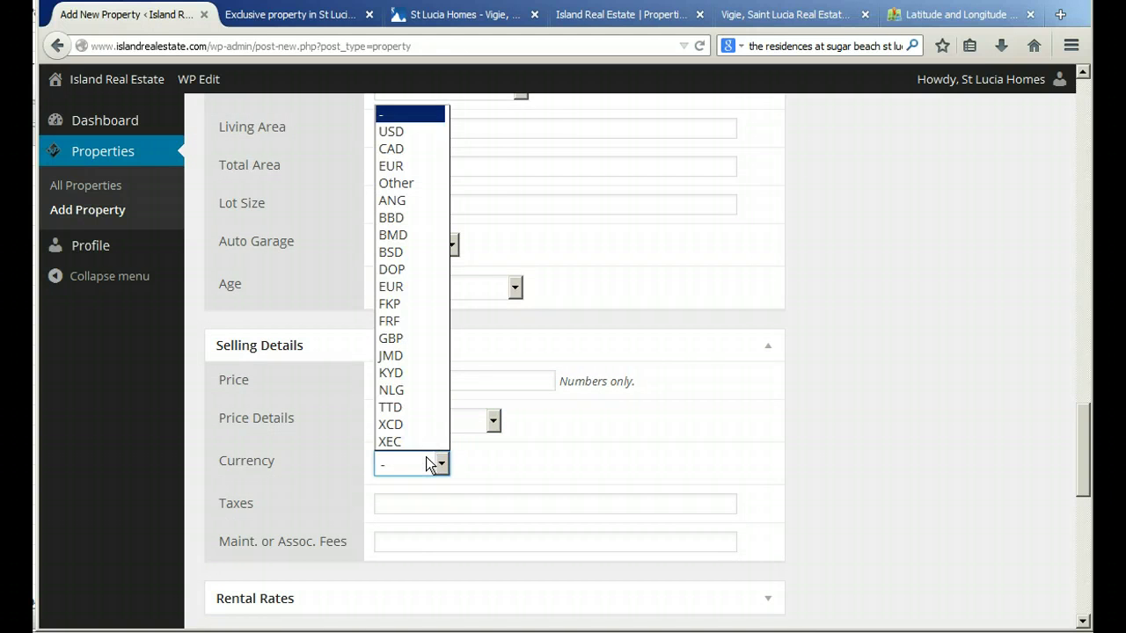
{"action": "left_click", "coordinate": [404, 133]}
Choose St Lucia Homes as the agency name and fill in the agency telephone number
{"action": "scroll", "coordinate": [565, 416], "scroll_direction": "down", "scroll_amount": 2}
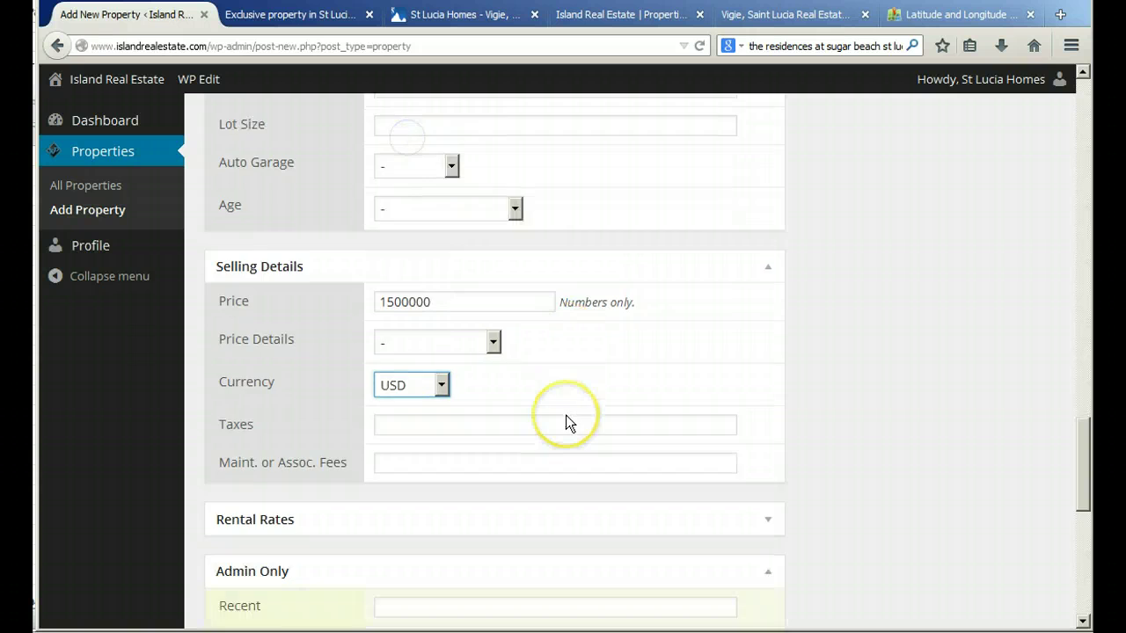
{"action": "scroll", "coordinate": [566, 420], "scroll_direction": "down", "scroll_amount": 5}
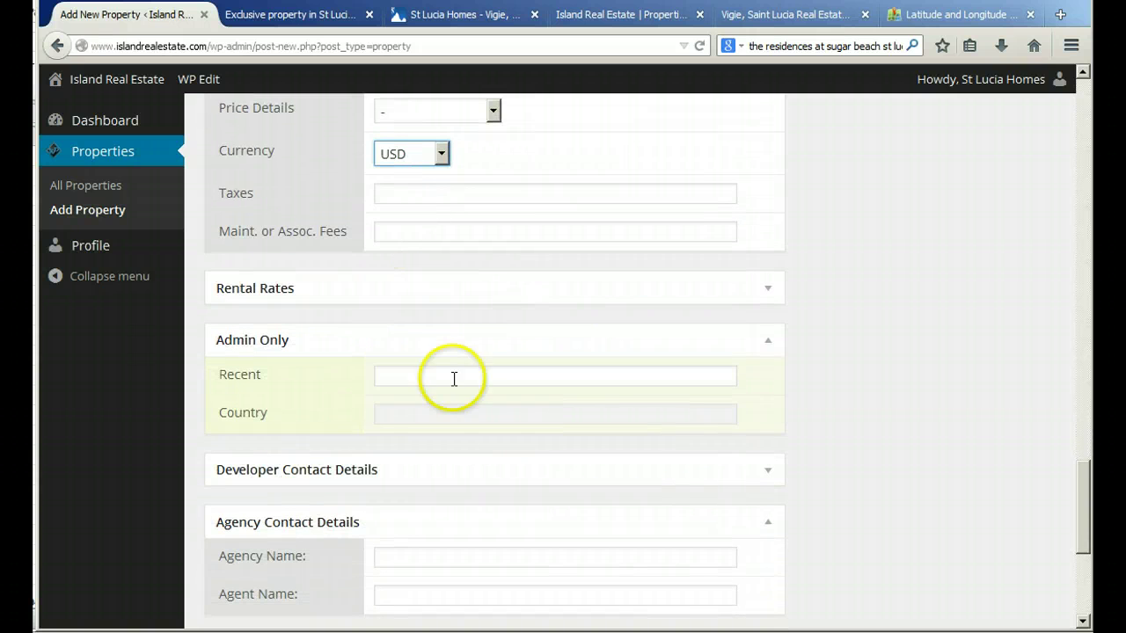
{"action": "scroll", "coordinate": [484, 447], "scroll_direction": "down", "scroll_amount": 2}
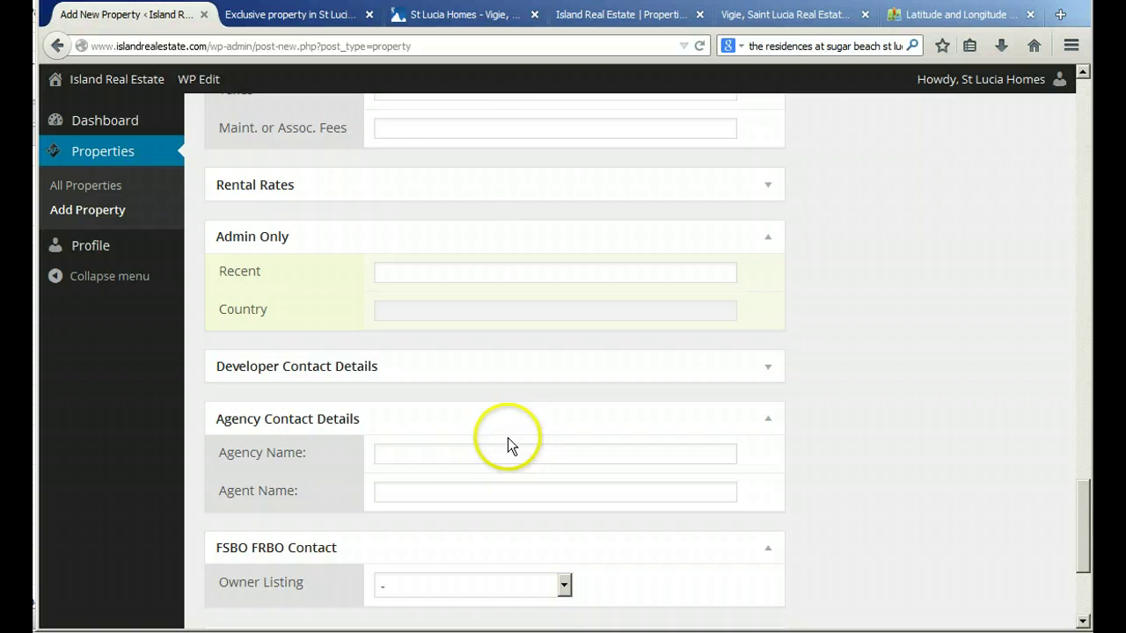
{"action": "left_click", "coordinate": [440, 453]}
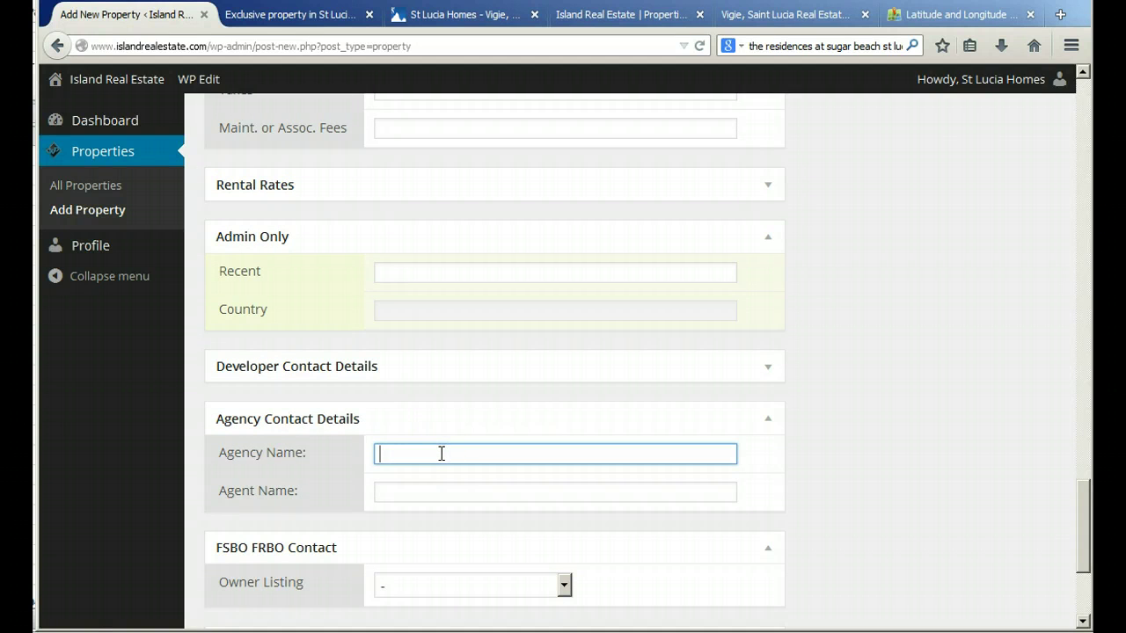
{"action": "type", "text": "St"}
{"action": "key", "text": "Down"}
{"action": "key", "text": "Tab"}
{"action": "key", "text": "Tab"}
{"action": "key", "text": "Tab"}
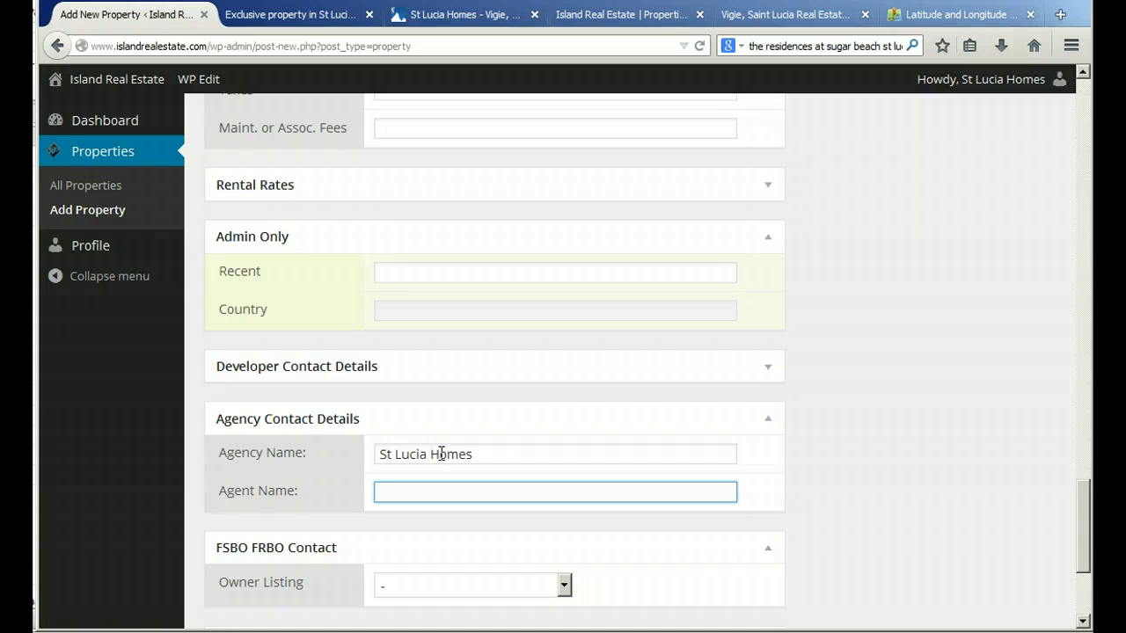
{"action": "type", "text": "7"}
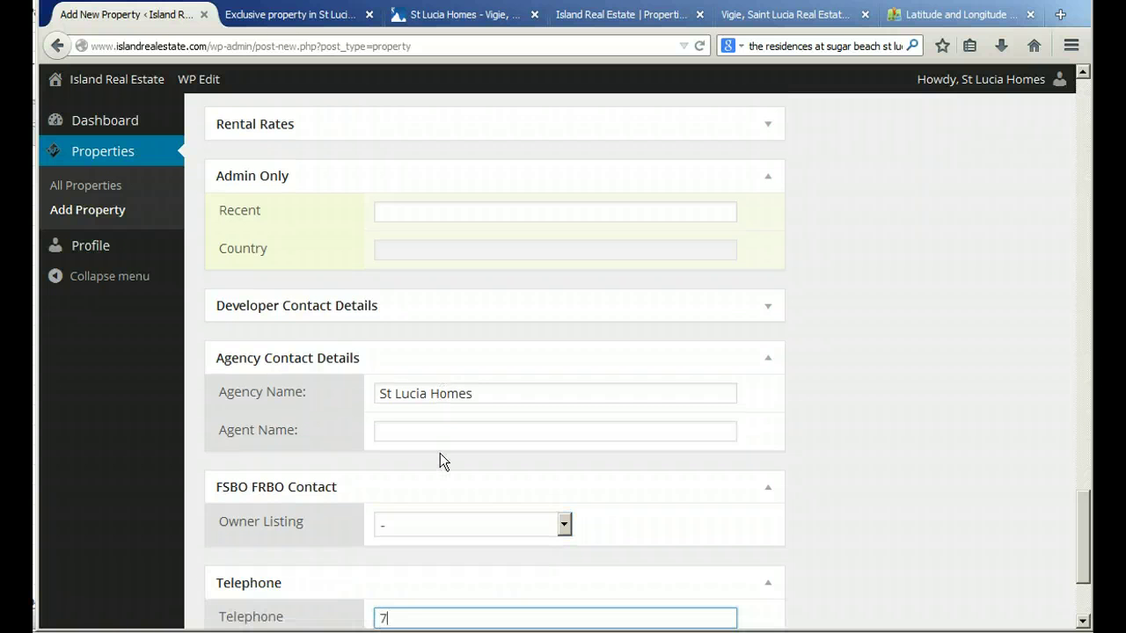
{"action": "type", "text": "588"}
{"action": "key", "text": "BackSpace"}
{"action": "key", "text": "BackSpace"}
{"action": "type", "text": "8"}
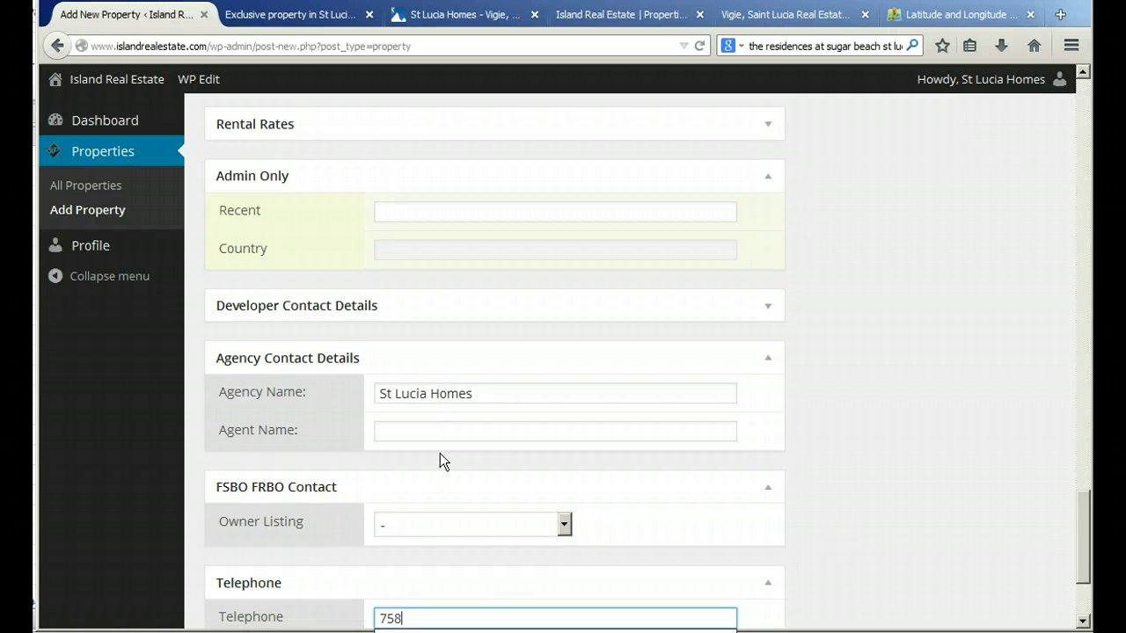
{"action": "key", "text": "Down"}
{"action": "key", "text": "Tab"}
{"action": "scroll", "coordinate": [981, 392], "scroll_direction": "down", "scroll_amount": 3}
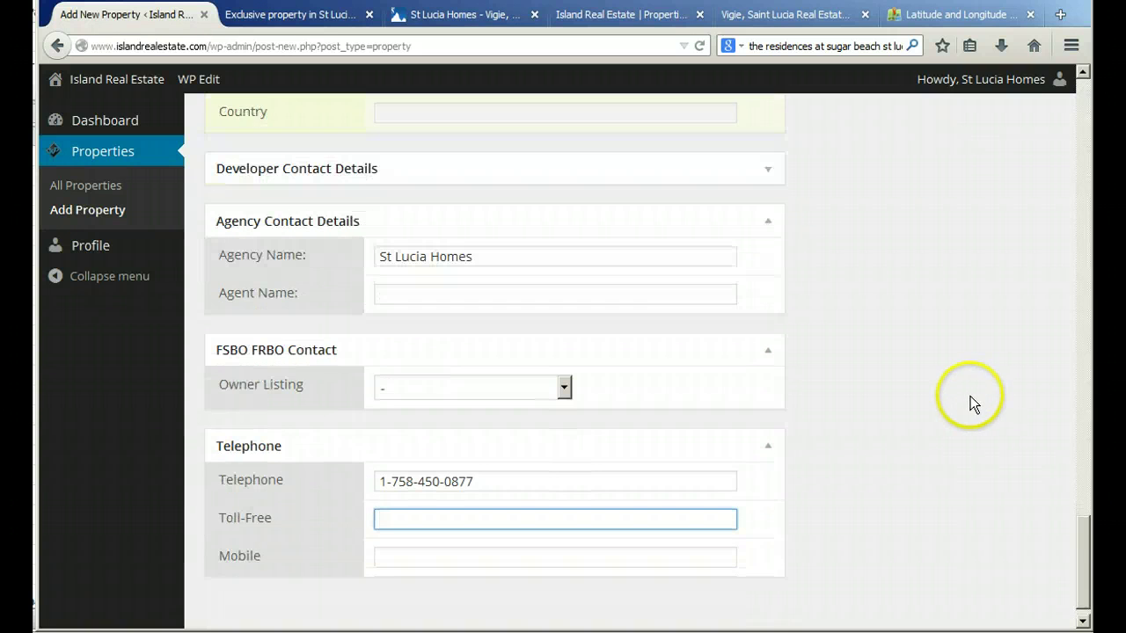
Inspect and collapse the Rental Rates section, then return to the top of the form
{"action": "scroll", "coordinate": [877, 434], "scroll_direction": "up", "scroll_amount": 8}
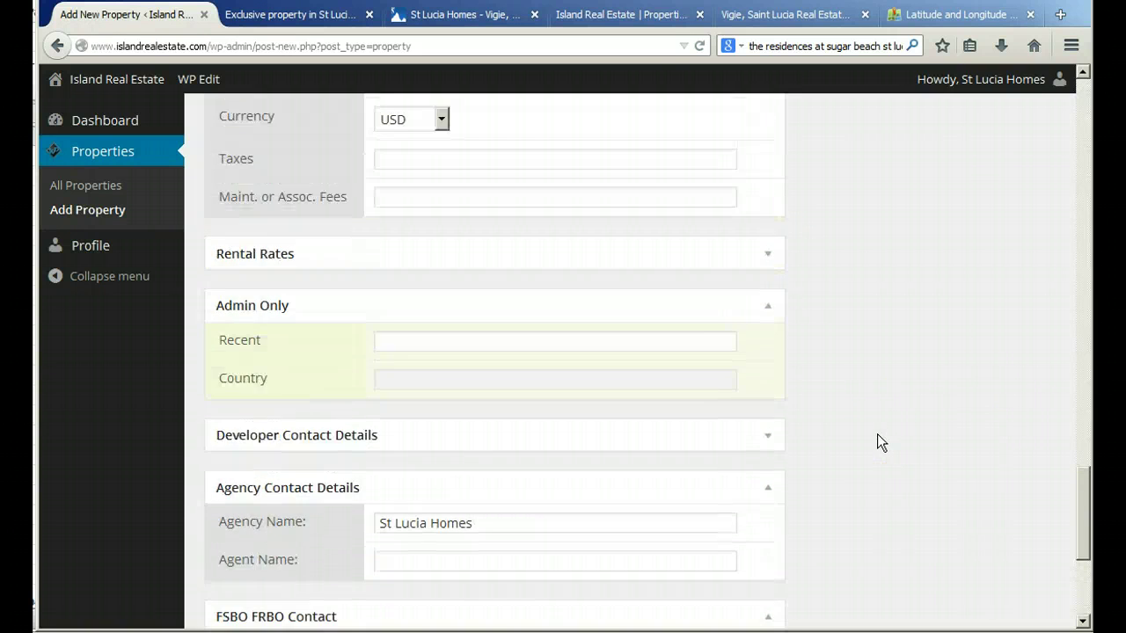
{"action": "scroll", "coordinate": [877, 434], "scroll_direction": "down", "scroll_amount": 2}
{"action": "scroll", "coordinate": [877, 443], "scroll_direction": "up", "scroll_amount": 2}
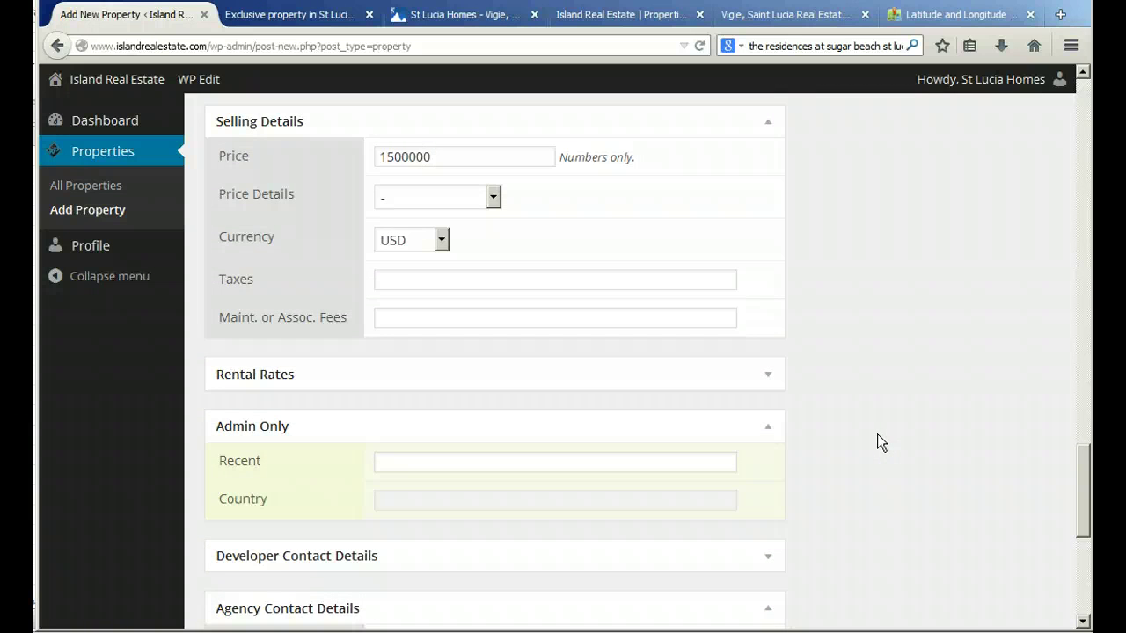
{"action": "scroll", "coordinate": [878, 442], "scroll_direction": "down", "scroll_amount": 8}
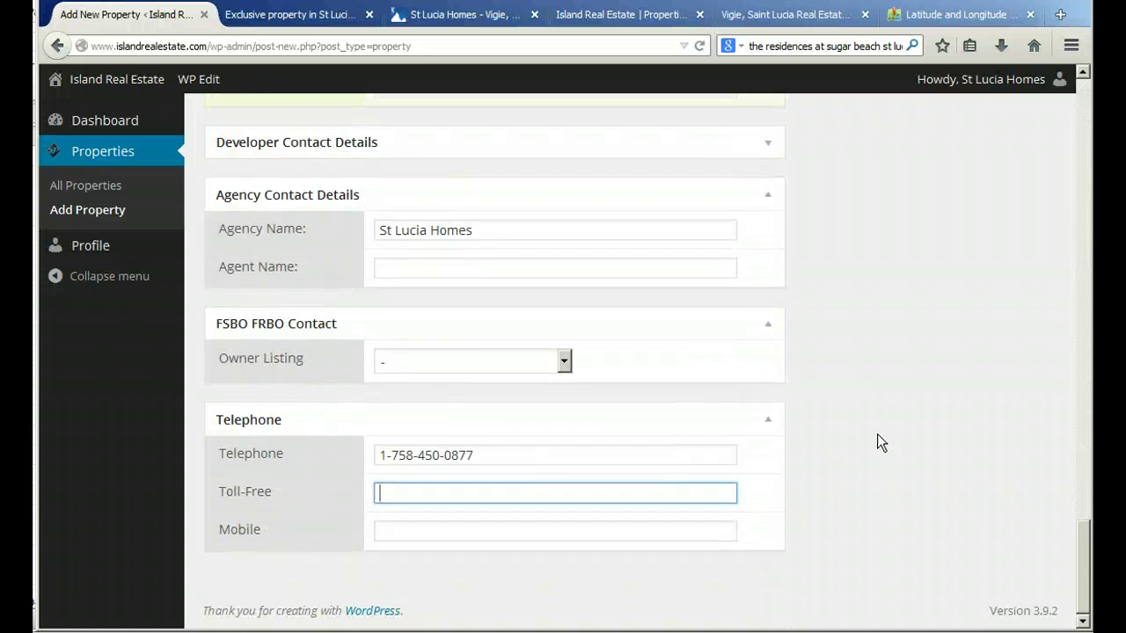
{"action": "scroll", "coordinate": [880, 443], "scroll_direction": "up", "scroll_amount": 8}
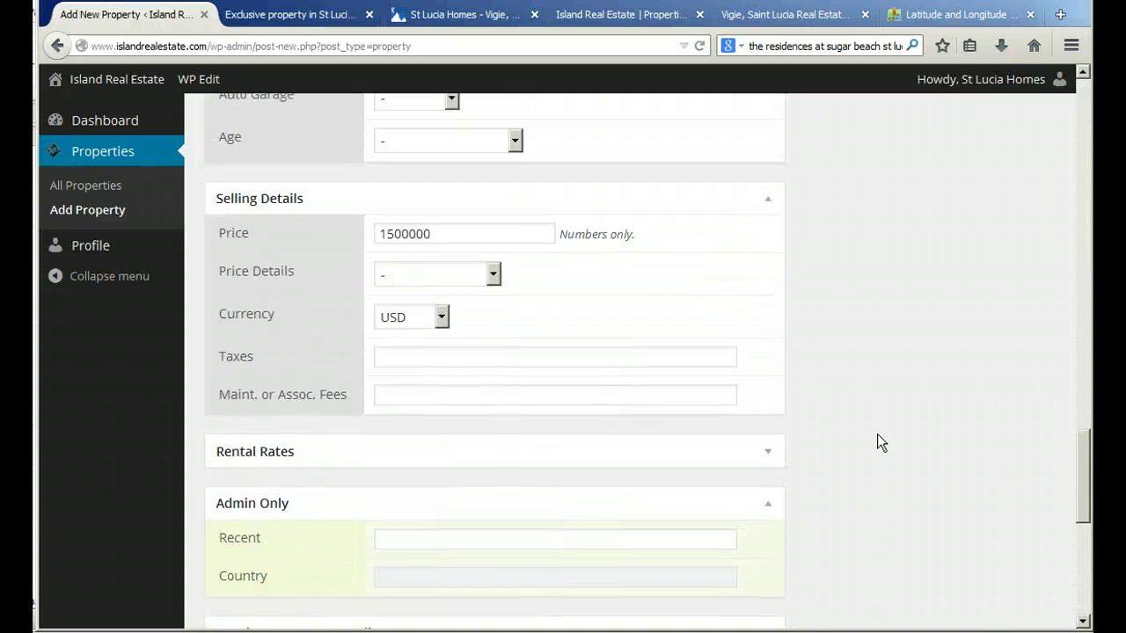
{"action": "scroll", "coordinate": [878, 442], "scroll_direction": "down", "scroll_amount": 2}
{"action": "left_click", "coordinate": [767, 270]}
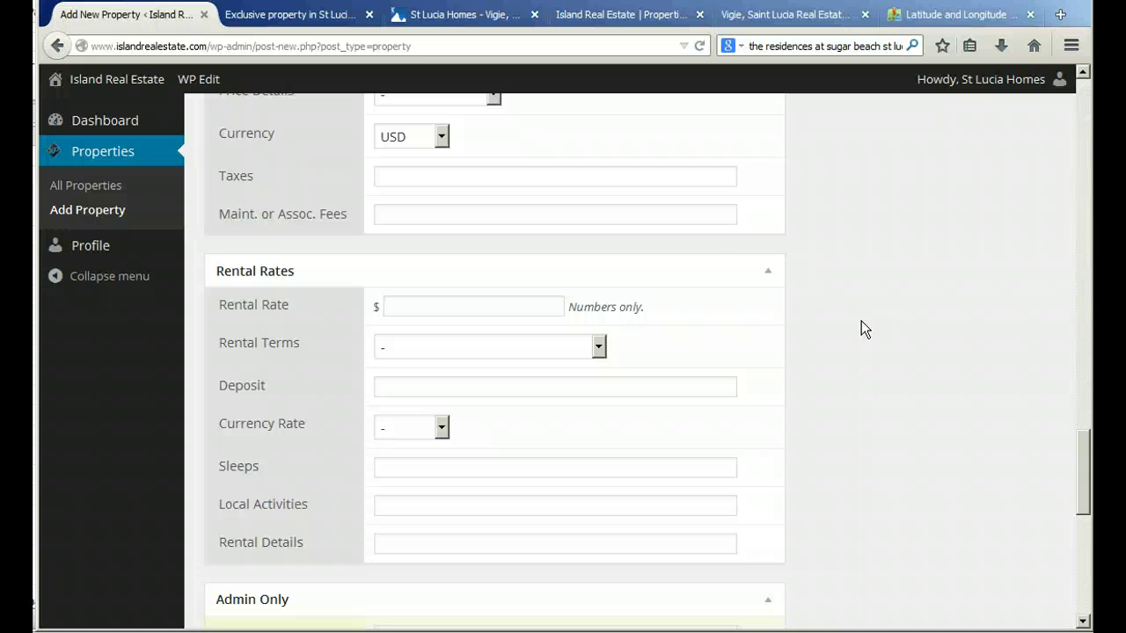
{"action": "left_click", "coordinate": [762, 272]}
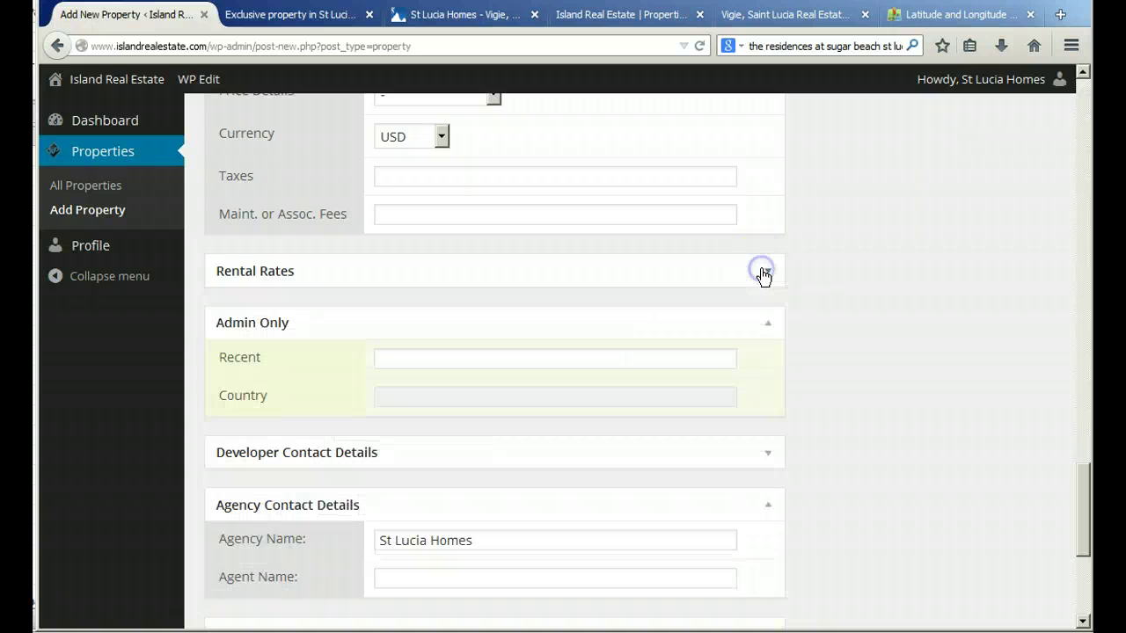
{"action": "scroll", "coordinate": [883, 281], "scroll_direction": "up", "scroll_amount": 2}
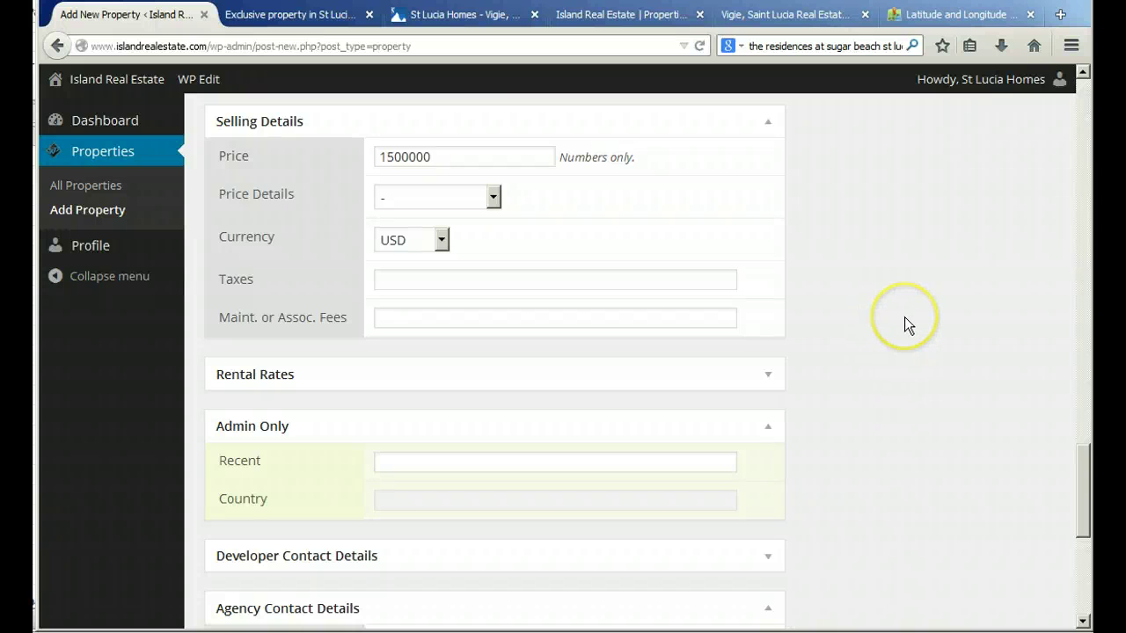
{"action": "scroll", "coordinate": [906, 323], "scroll_direction": "up", "scroll_amount": 1}
{"action": "scroll", "coordinate": [882, 281], "scroll_direction": "down", "scroll_amount": 1}
{"action": "scroll", "coordinate": [894, 281], "scroll_direction": "up", "scroll_amount": 4}
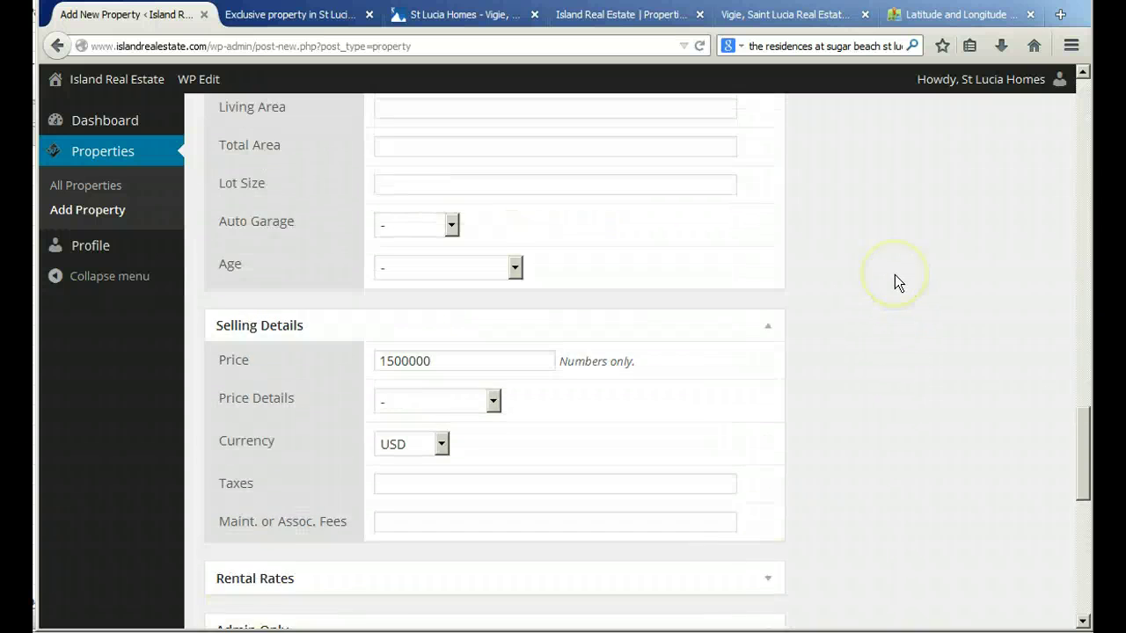
{"action": "scroll", "coordinate": [895, 277], "scroll_direction": "up", "scroll_amount": 20}
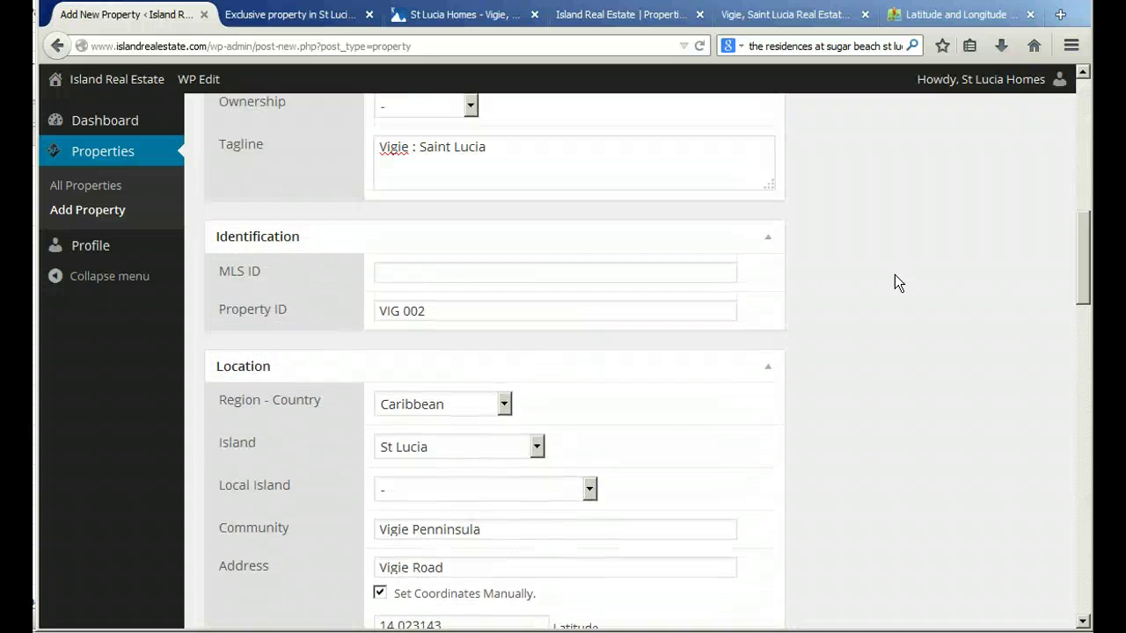
{"action": "scroll", "coordinate": [895, 274], "scroll_direction": "up", "scroll_amount": 5}
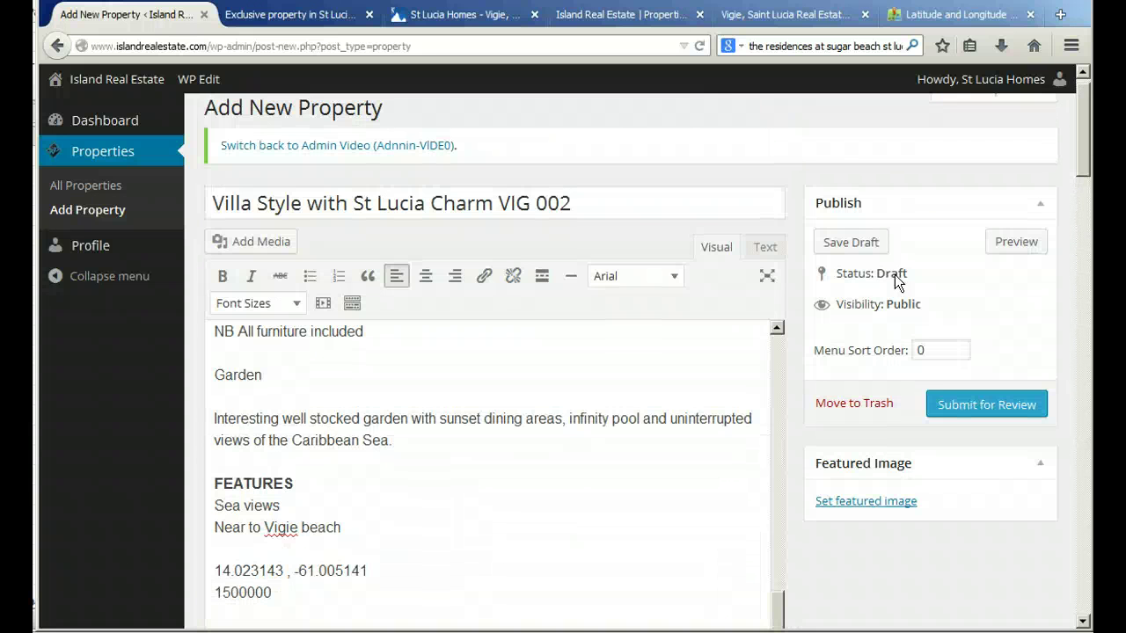
Preview the VIG 002 listing in a new tab and scroll through its description
{"action": "left_click", "coordinate": [900, 222]}
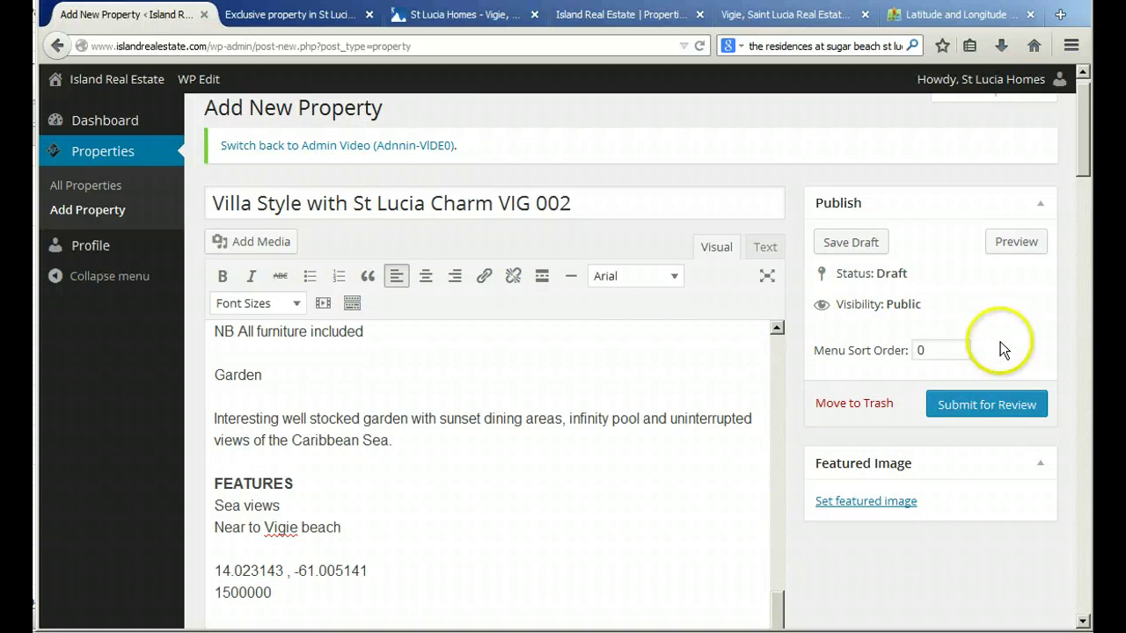
{"action": "left_click", "coordinate": [1018, 242]}
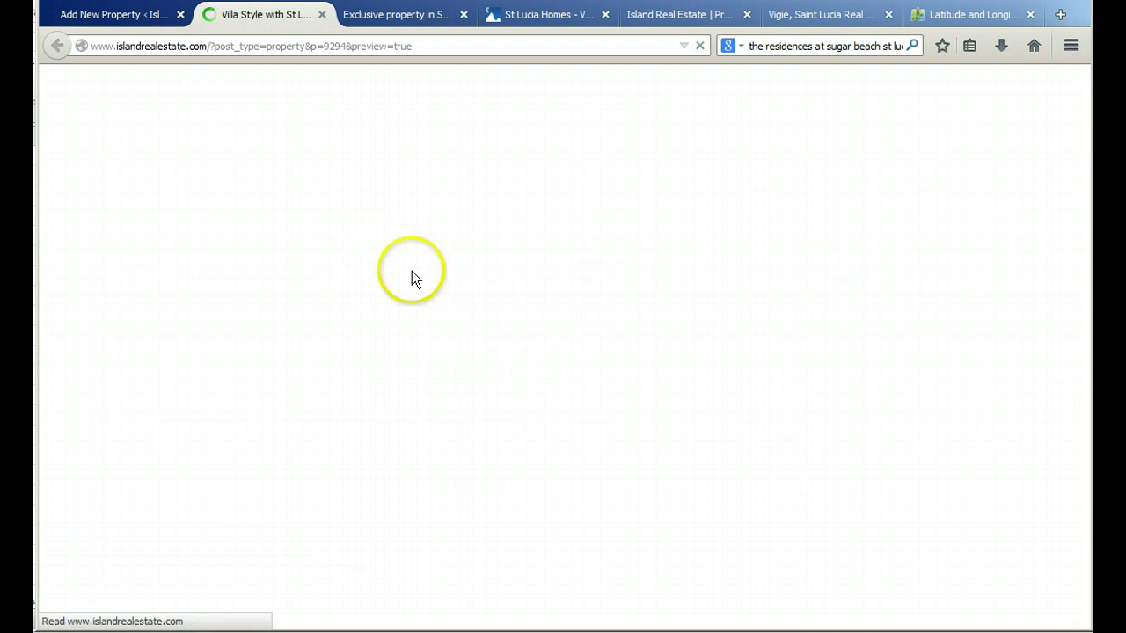
{"action": "scroll", "coordinate": [553, 305], "scroll_direction": "down", "scroll_amount": 3}
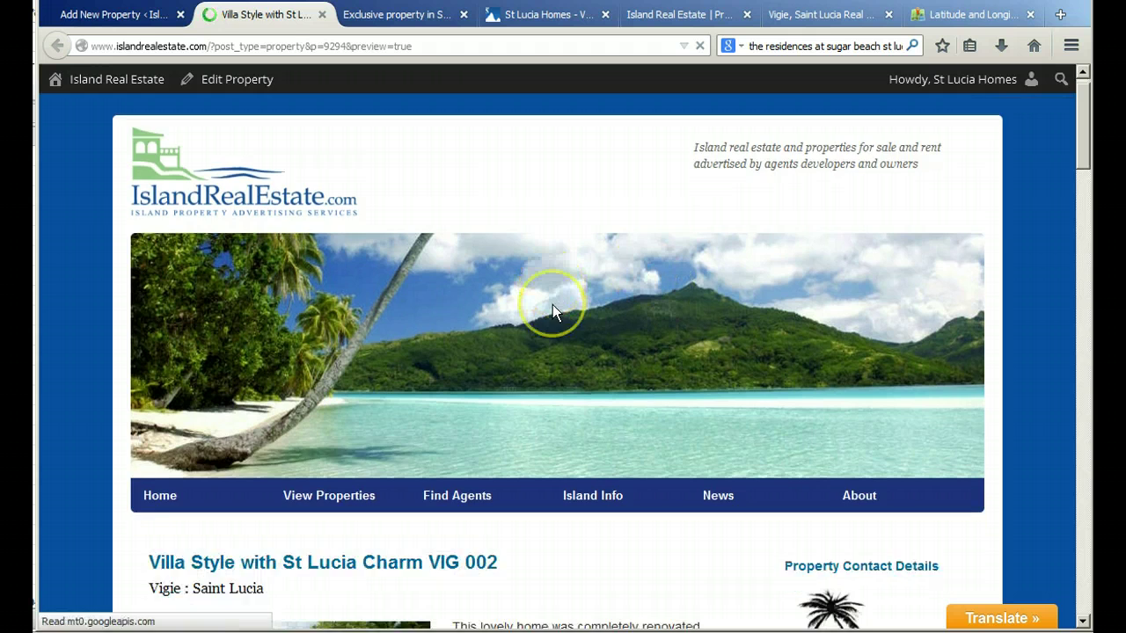
{"action": "scroll", "coordinate": [553, 313], "scroll_direction": "down", "scroll_amount": 2}
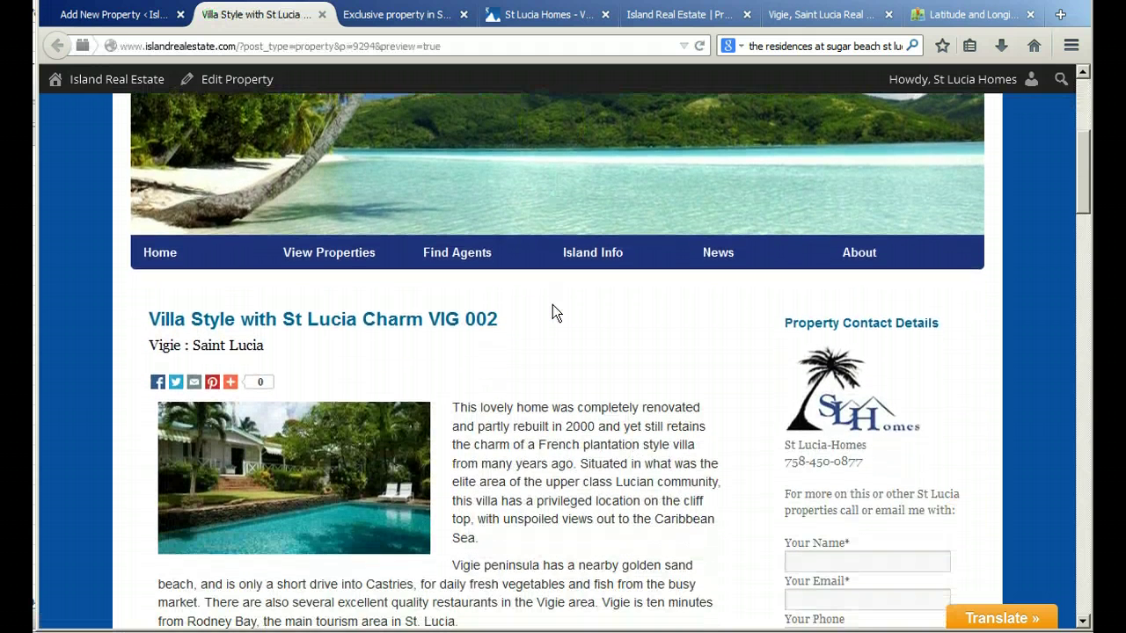
{"action": "scroll", "coordinate": [553, 313], "scroll_direction": "down", "scroll_amount": 4}
{"action": "left_click", "coordinate": [307, 268]}
{"action": "left_click", "coordinate": [560, 269]}
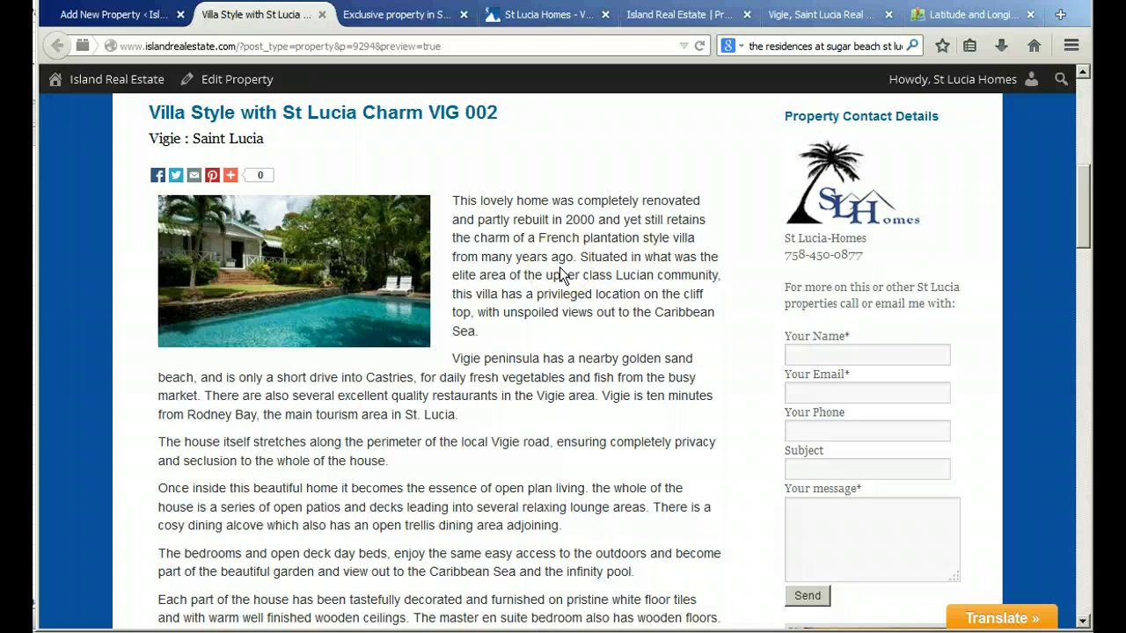
{"action": "scroll", "coordinate": [559, 268], "scroll_direction": "down", "scroll_amount": 8}
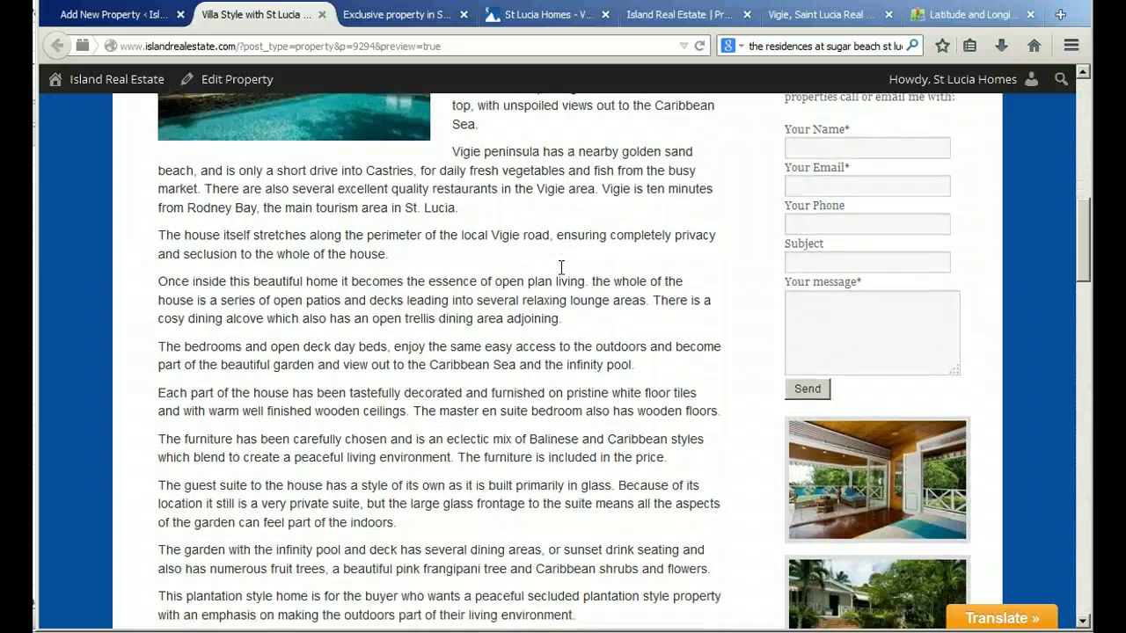
{"action": "scroll", "coordinate": [561, 268], "scroll_direction": "down", "scroll_amount": 2}
Enlarge gallery photos in the lightbox, then review the details and map further down
{"action": "left_click", "coordinate": [658, 272]}
{"action": "left_click", "coordinate": [860, 182]}
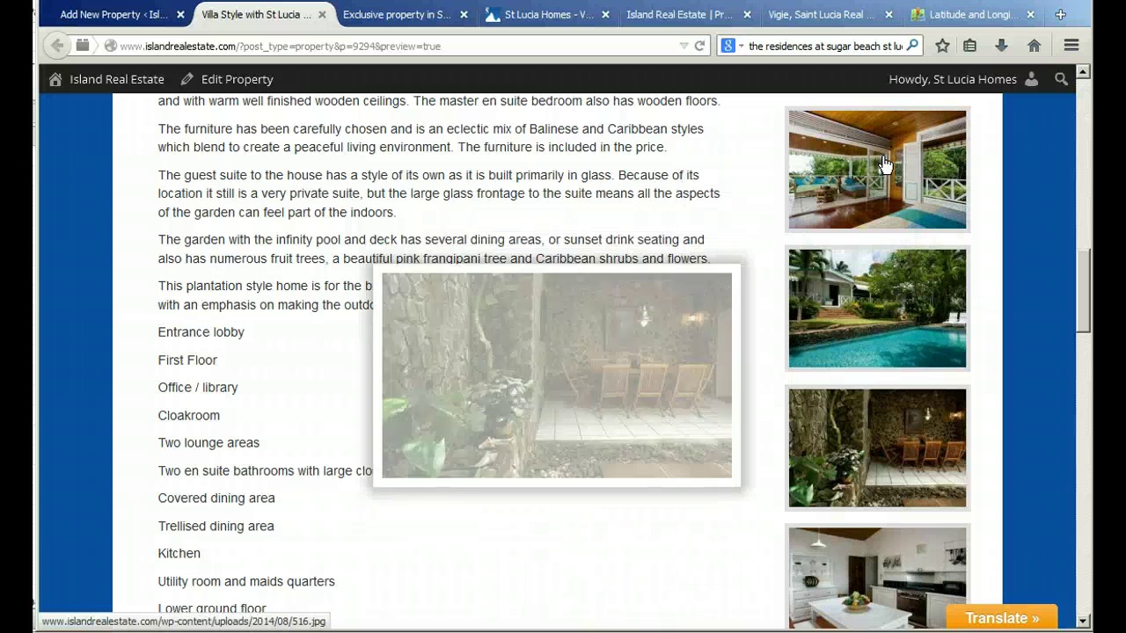
{"action": "left_click", "coordinate": [840, 270]}
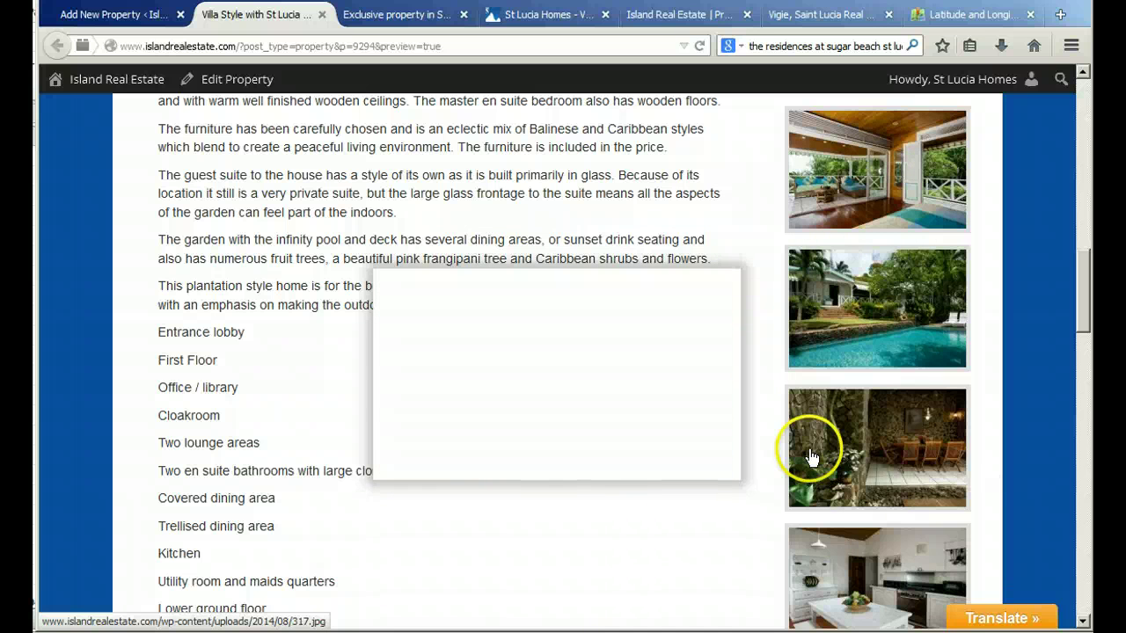
{"action": "scroll", "coordinate": [322, 333], "scroll_direction": "down", "scroll_amount": 4}
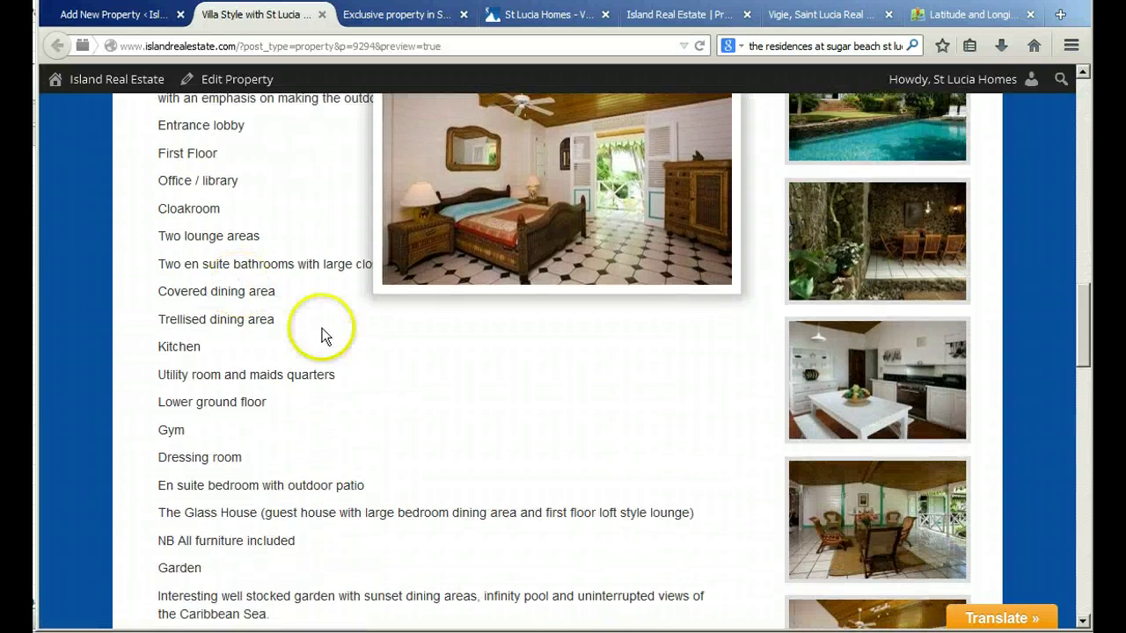
{"action": "scroll", "coordinate": [633, 396], "scroll_direction": "up", "scroll_amount": 4}
{"action": "left_click", "coordinate": [741, 245]}
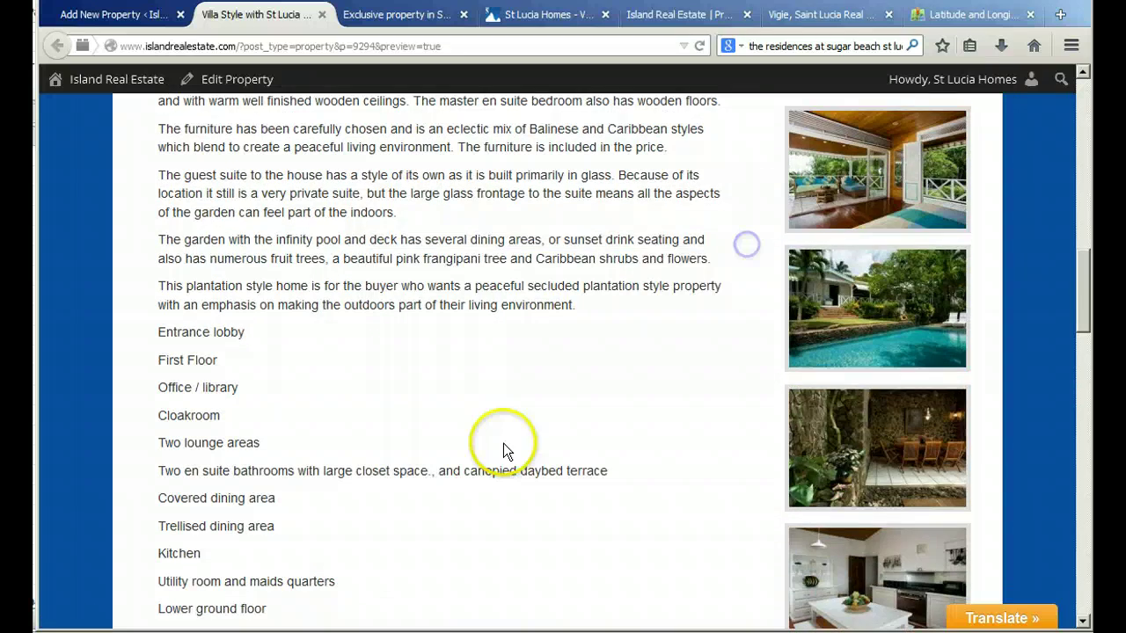
{"action": "scroll", "coordinate": [502, 449], "scroll_direction": "down", "scroll_amount": 4}
{"action": "scroll", "coordinate": [500, 444], "scroll_direction": "down", "scroll_amount": 8}
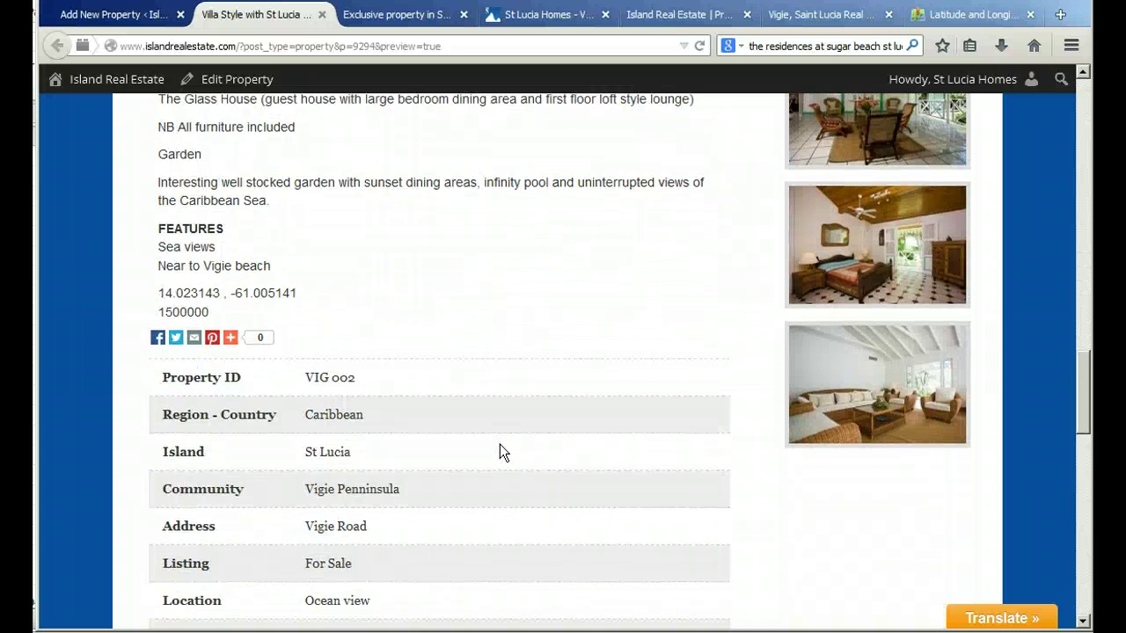
{"action": "scroll", "coordinate": [499, 444], "scroll_direction": "down", "scroll_amount": 12}
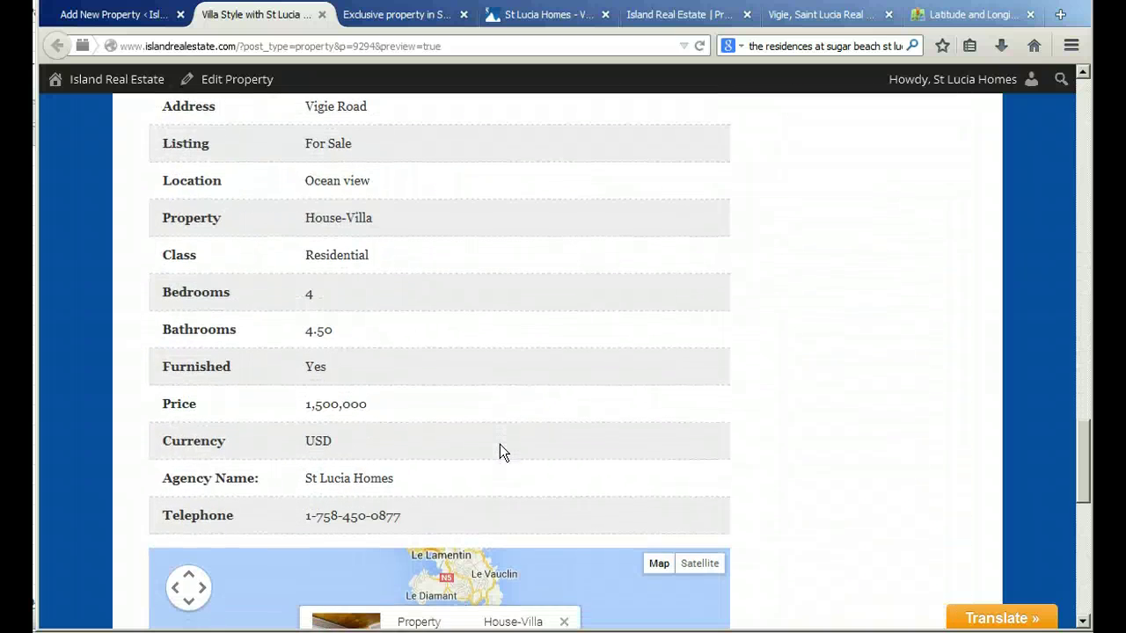
{"action": "scroll", "coordinate": [567, 496], "scroll_direction": "down", "scroll_amount": 2}
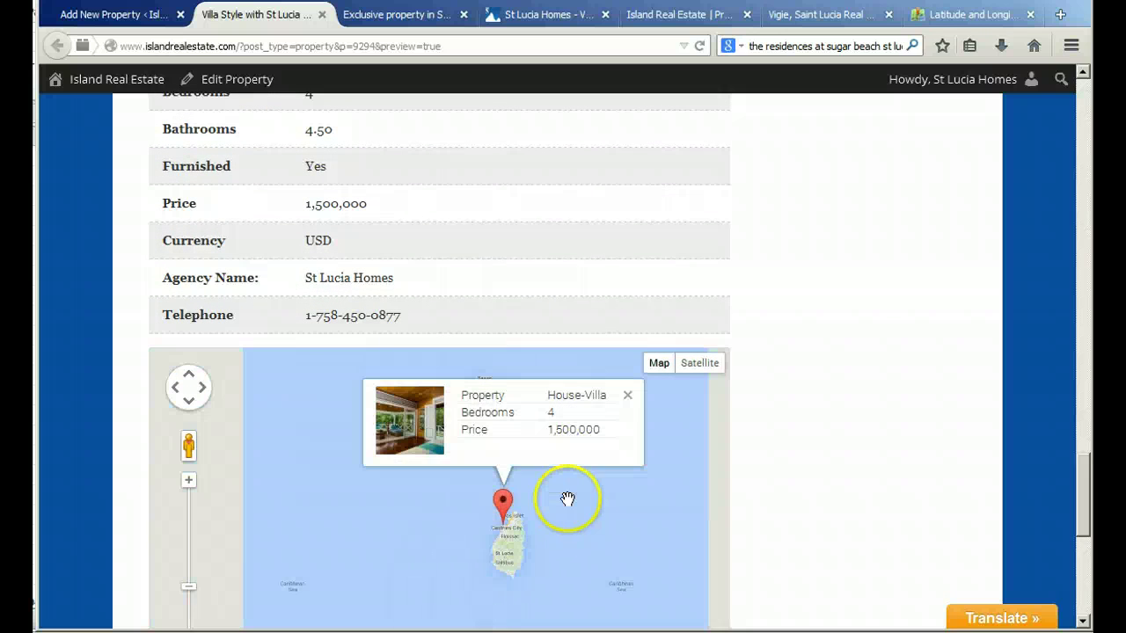
{"action": "scroll", "coordinate": [549, 529], "scroll_direction": "up", "scroll_amount": 1}
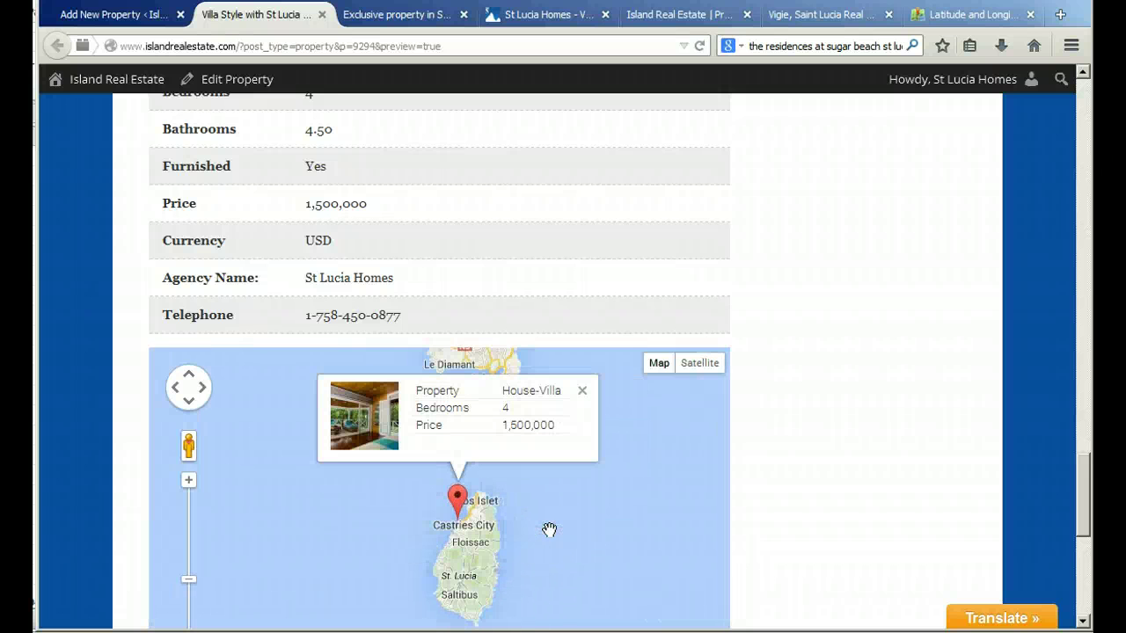
{"action": "scroll", "coordinate": [837, 519], "scroll_direction": "down", "scroll_amount": 1}
{"action": "scroll", "coordinate": [837, 520], "scroll_direction": "down", "scroll_amount": 1}
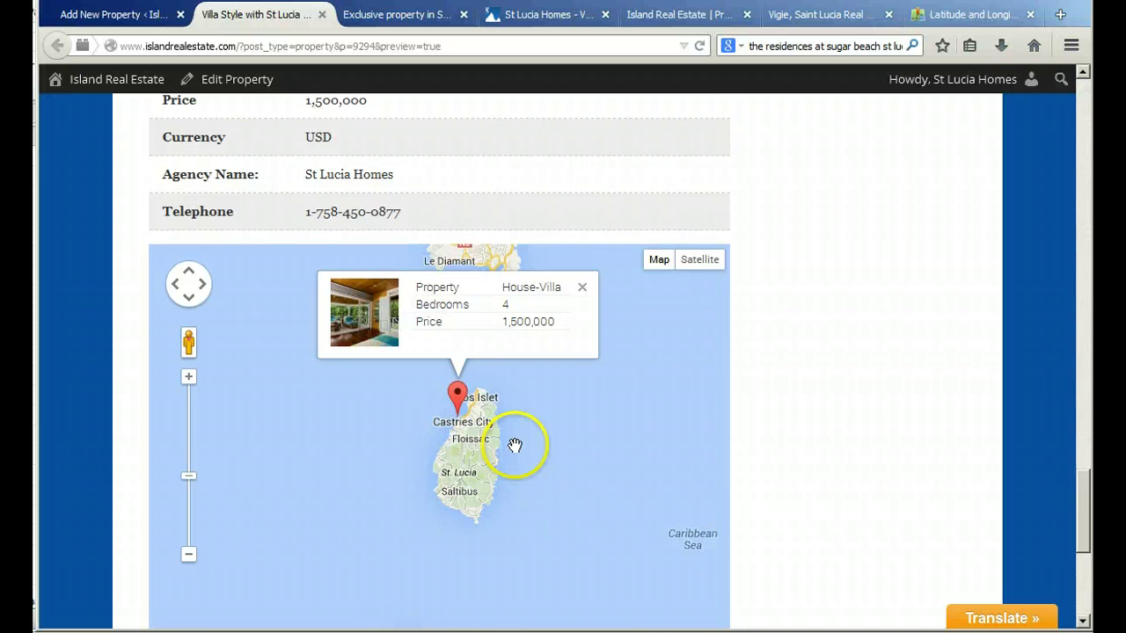
{"action": "scroll", "coordinate": [515, 449], "scroll_direction": "down", "scroll_amount": 1}
{"action": "scroll", "coordinate": [515, 449], "scroll_direction": "down", "scroll_amount": 1}
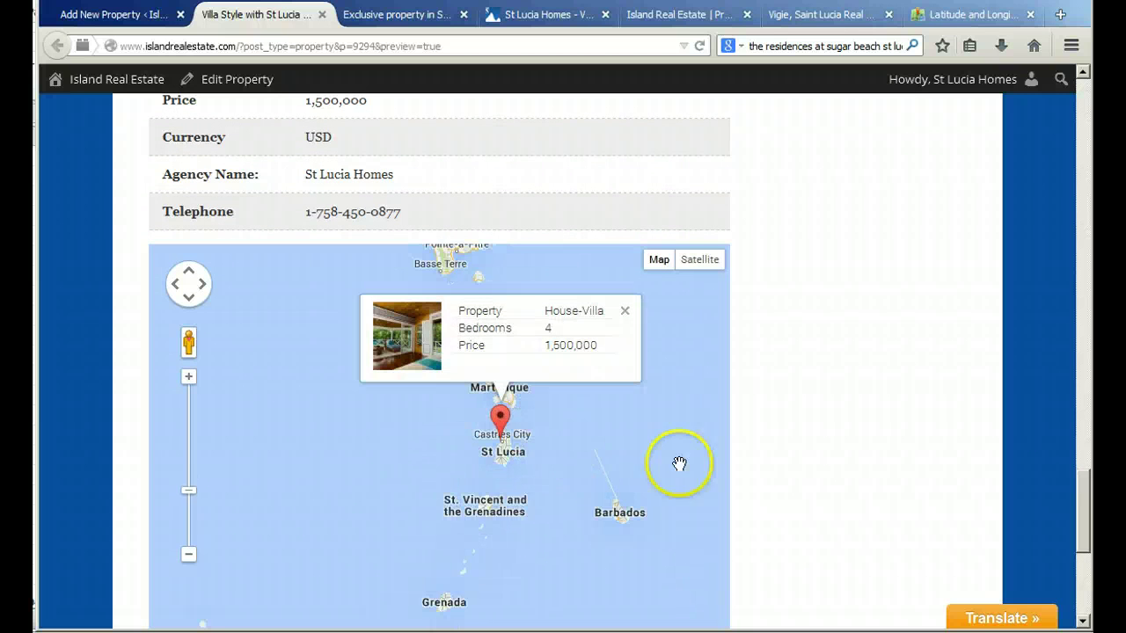
{"action": "scroll", "coordinate": [931, 465], "scroll_direction": "up", "scroll_amount": 10}
{"action": "scroll", "coordinate": [932, 466], "scroll_direction": "up", "scroll_amount": 12}
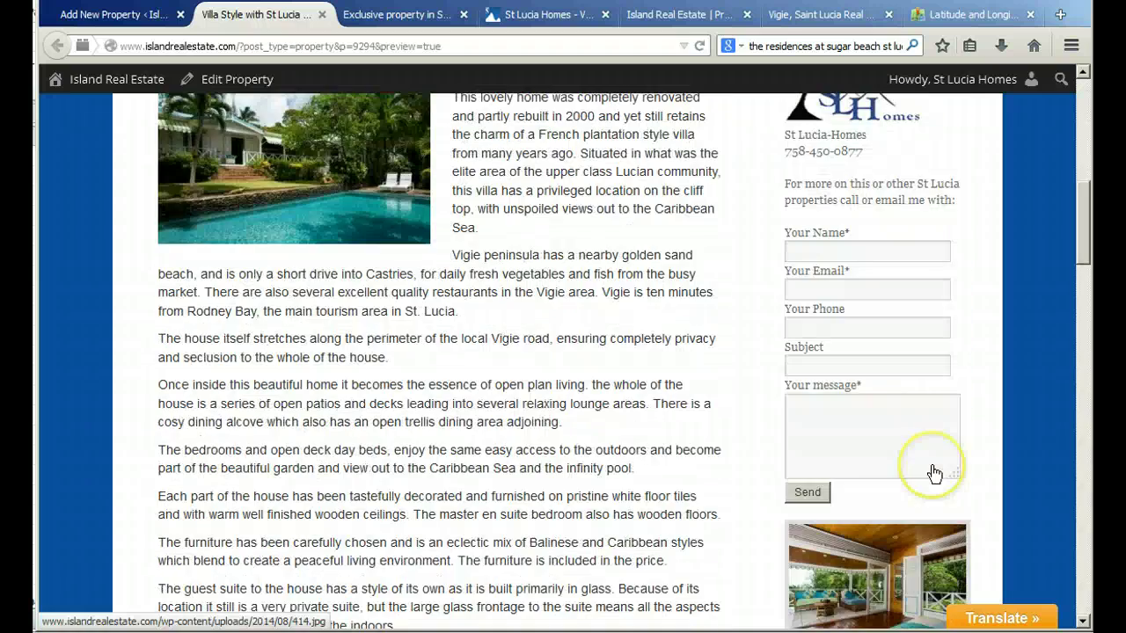
{"action": "scroll", "coordinate": [276, 196], "scroll_direction": "down", "scroll_amount": 7}
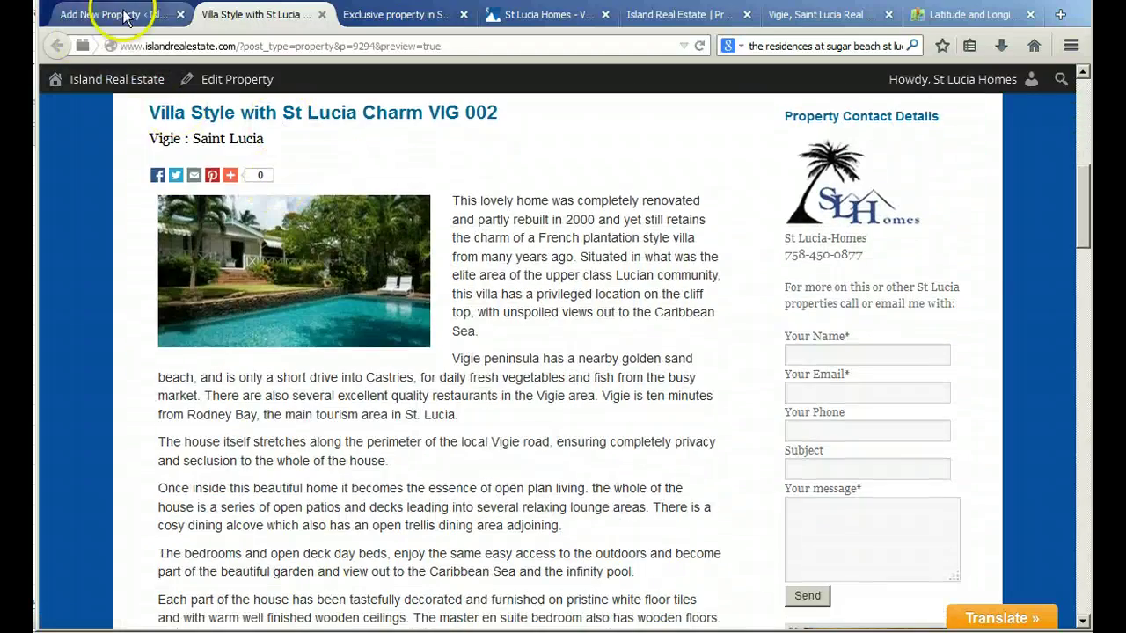
Close the preview and submit the VIG 002 listing for review
{"action": "left_click", "coordinate": [322, 14]}
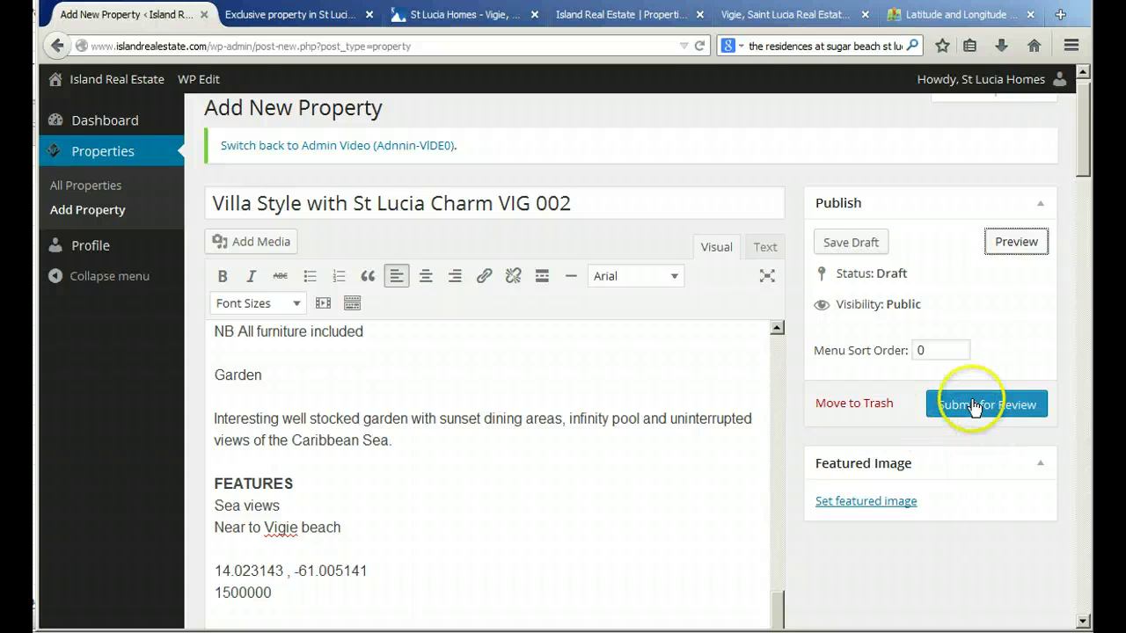
{"action": "left_click", "coordinate": [973, 405]}
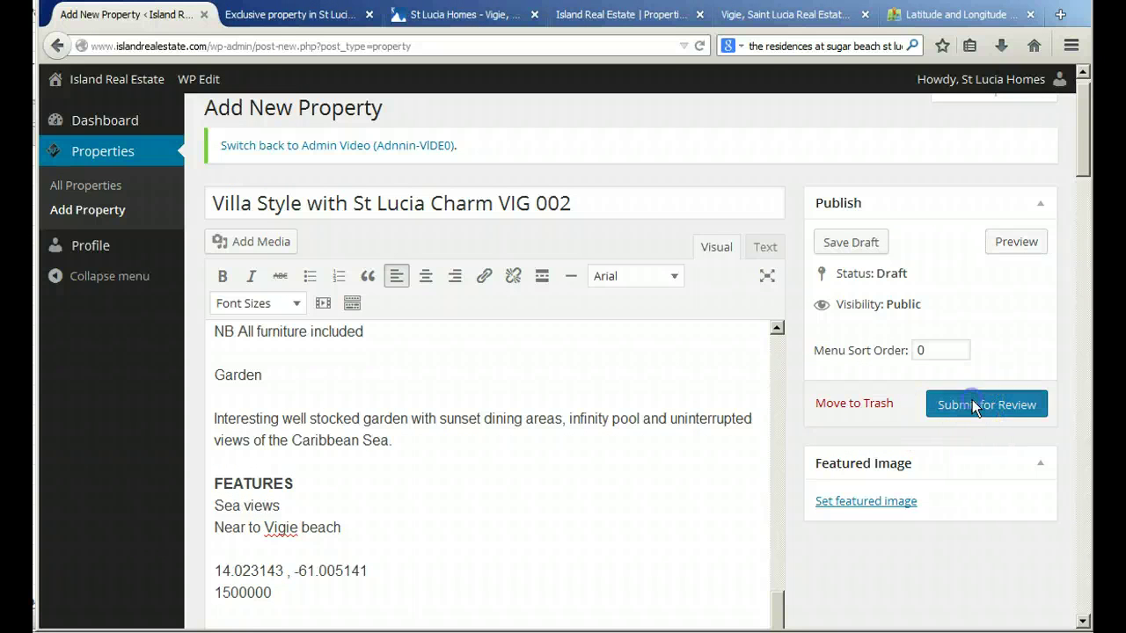